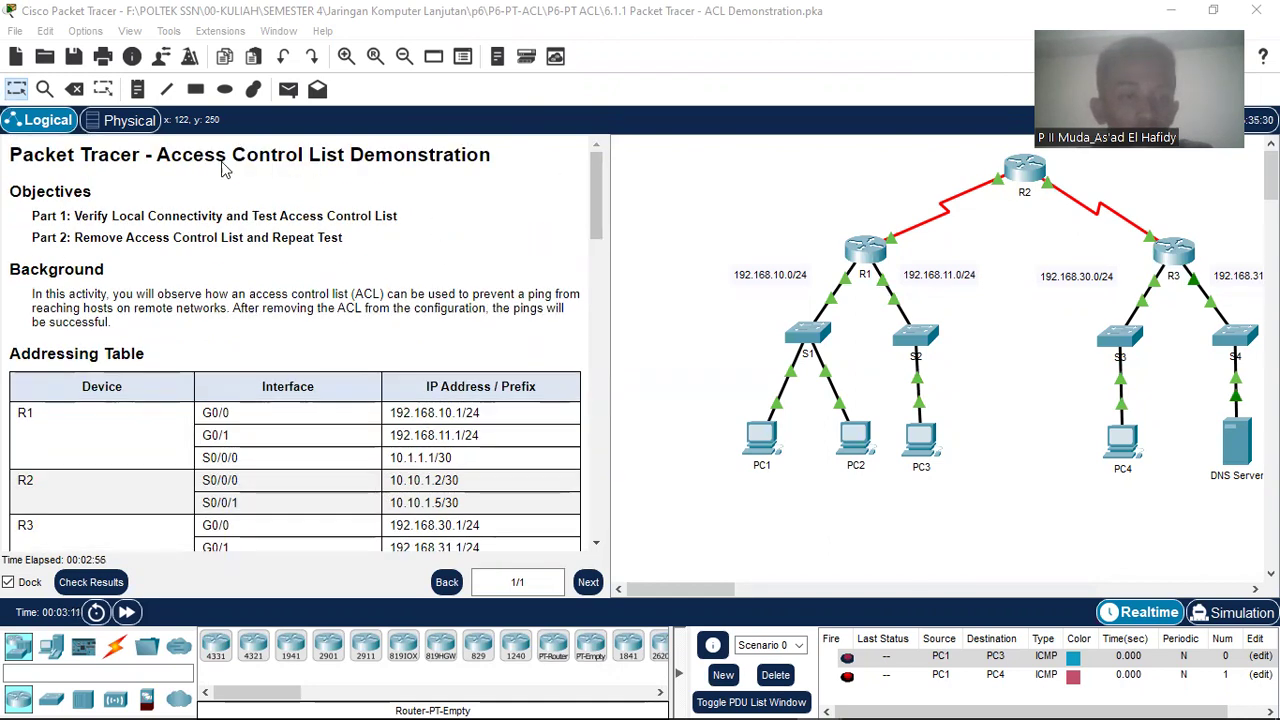
Read the objectives and background of the Access Control List activity and look over the network topology.
scroll(205, 380, "down", 3)
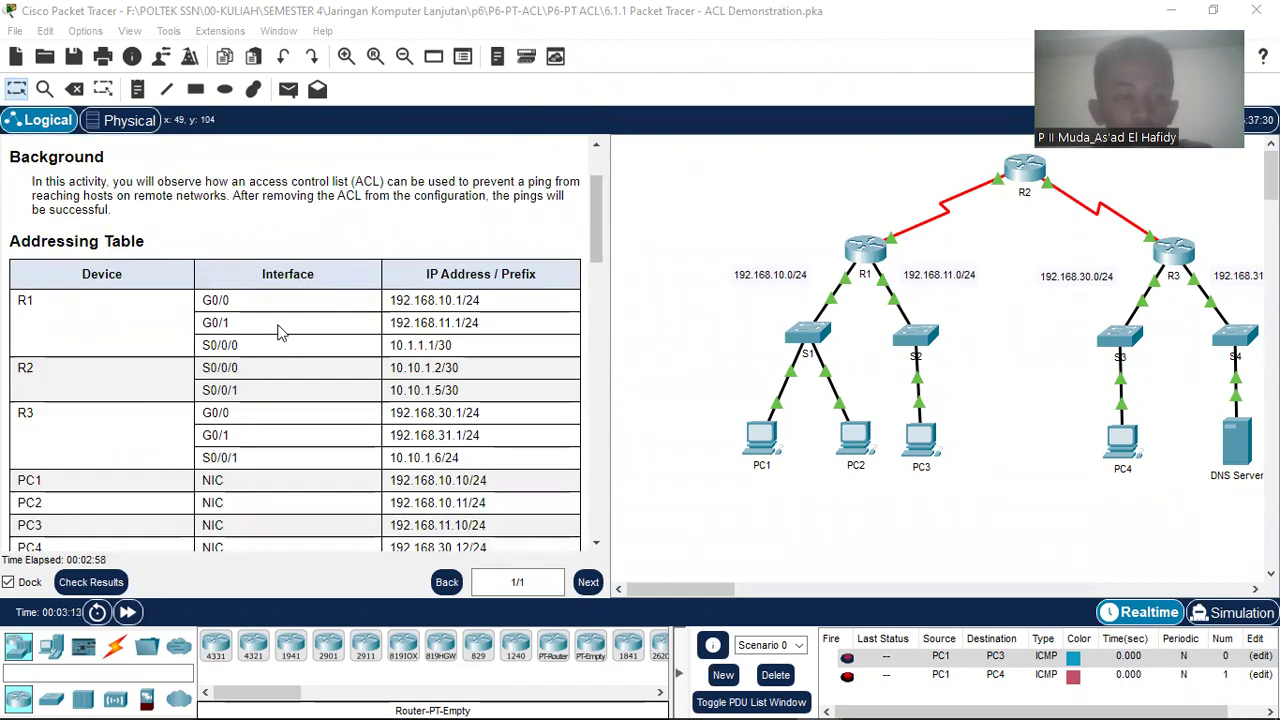
scroll(283, 340, "up", 3)
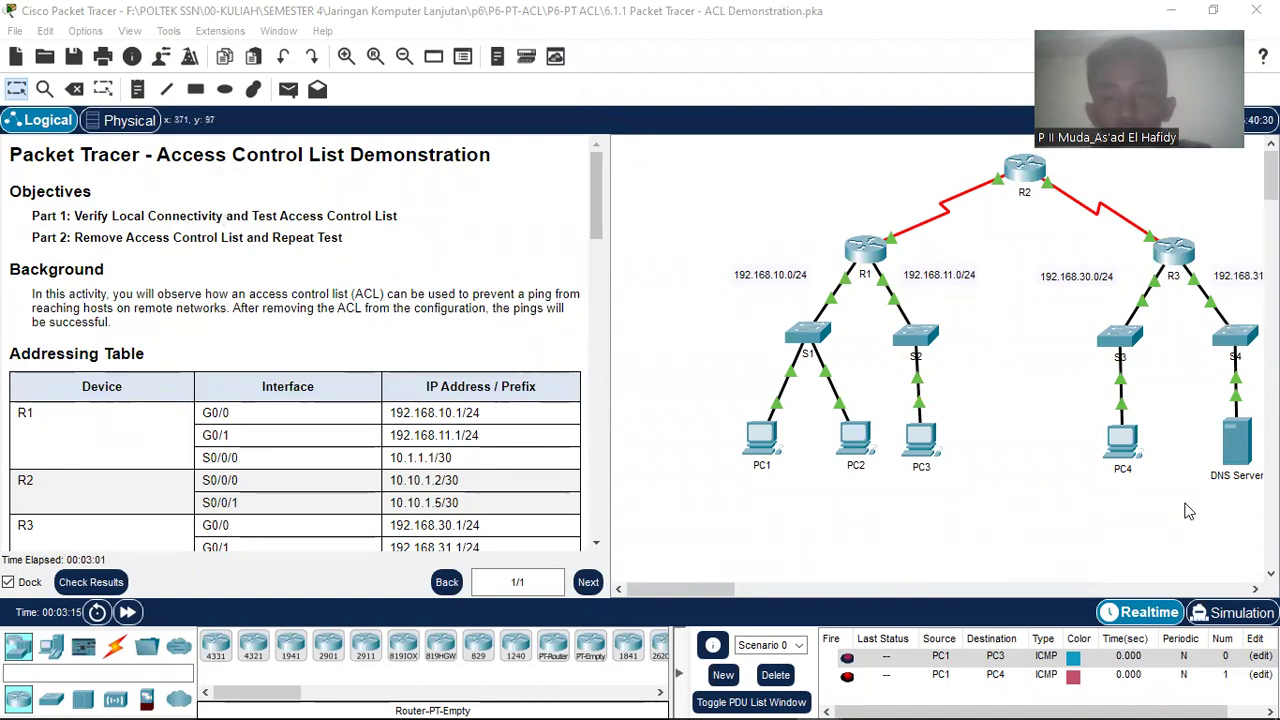
mouse_move(714, 591)
left_mouse_down()
mouse_move(733, 593)
mouse_move(710, 597)
left_mouse_up()
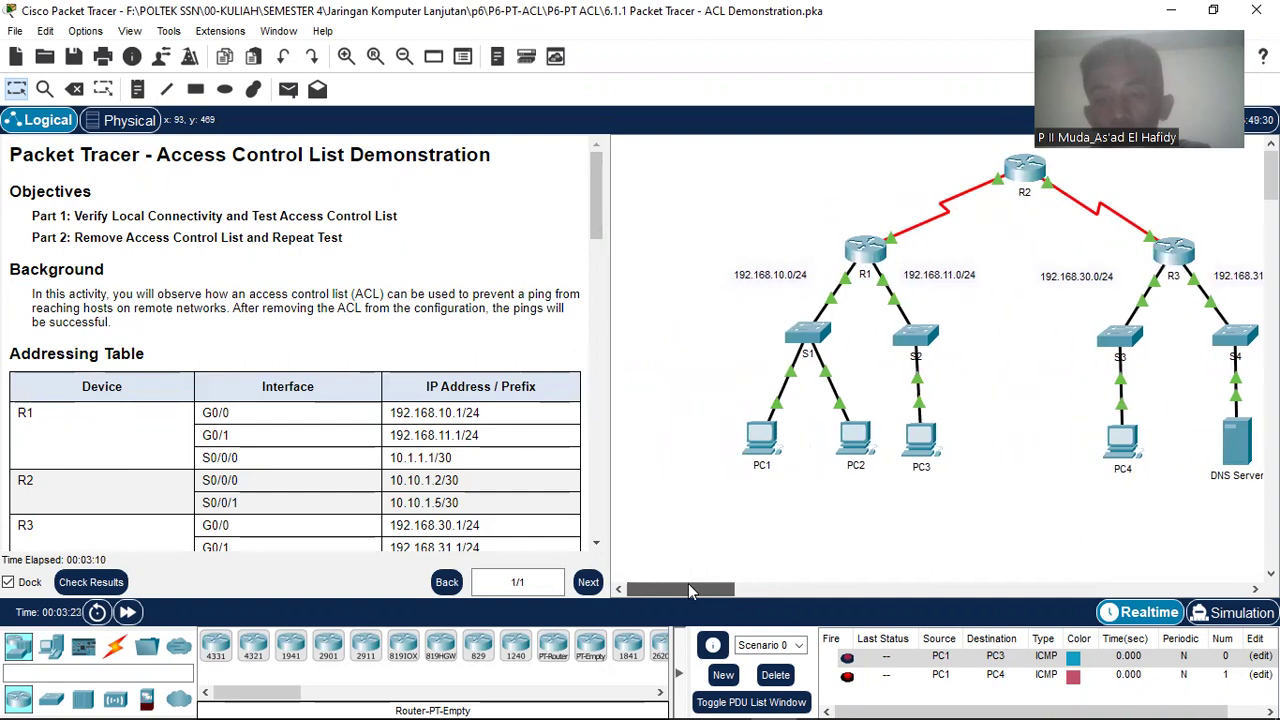
left_click_drag(669, 585, 630, 557)
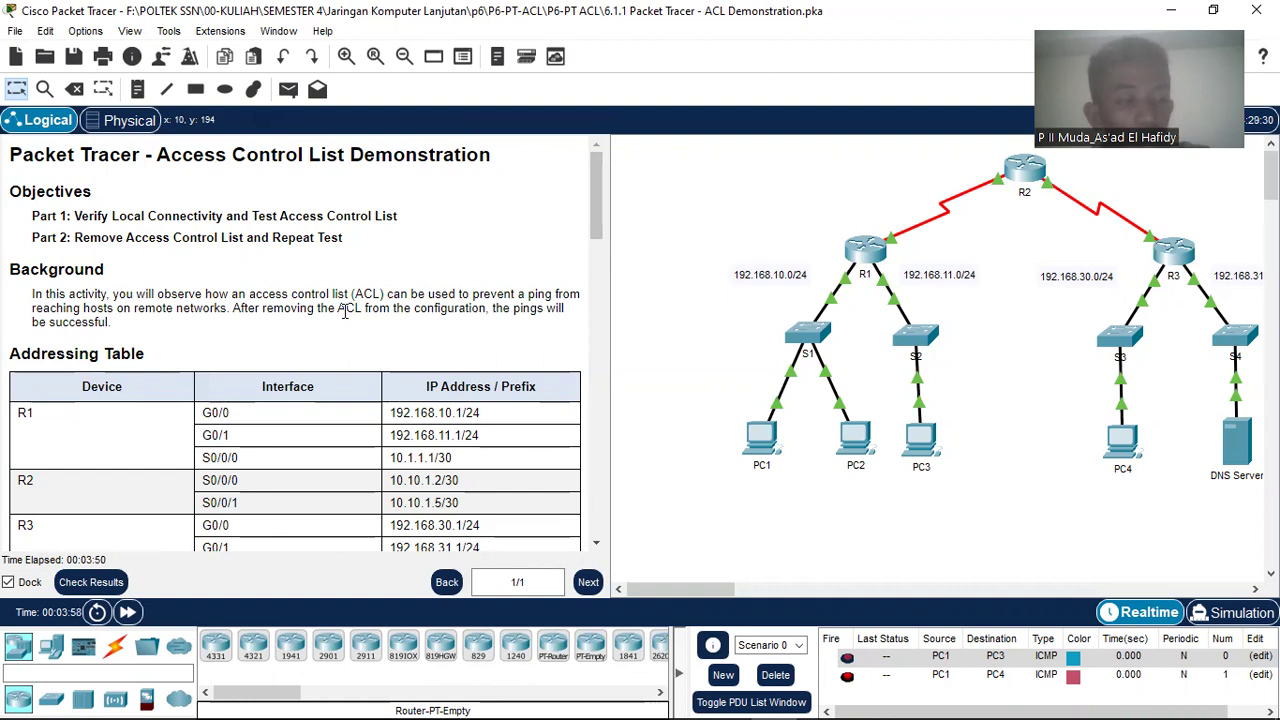
scroll(344, 311, "down", 1)
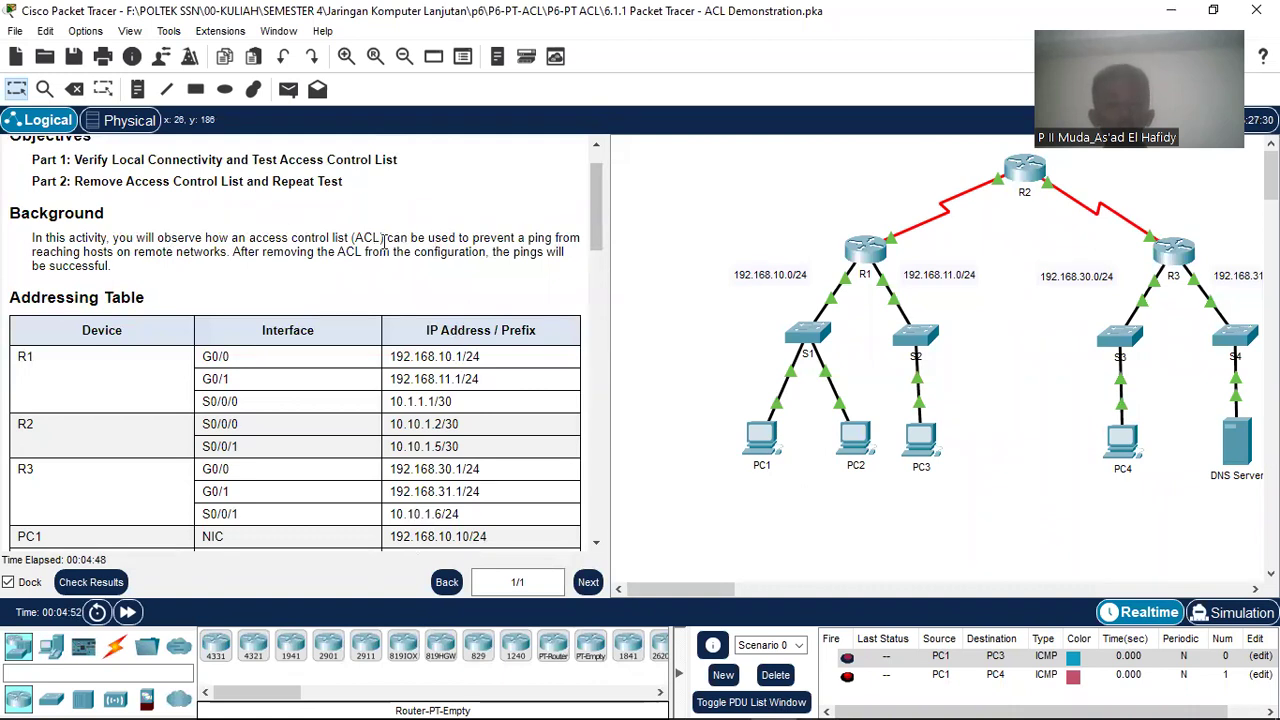
left_click_drag(381, 238, 270, 244)
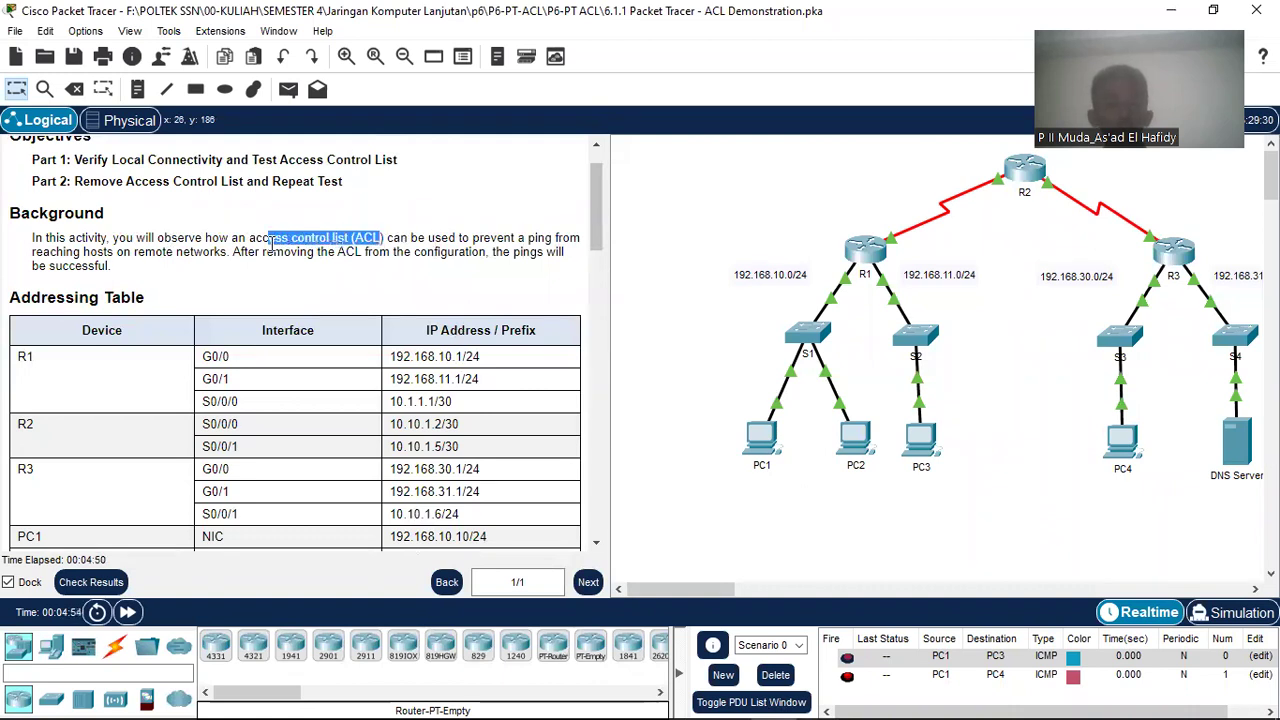
left_click(247, 234)
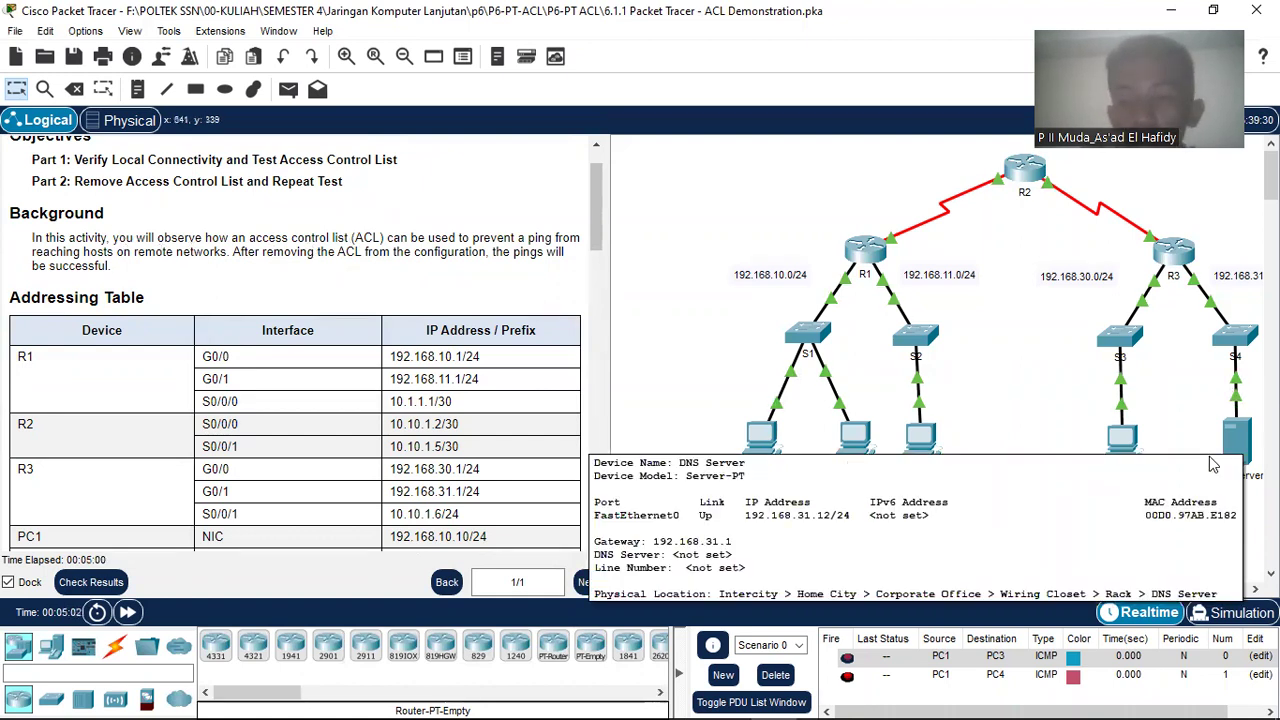
scroll(293, 258, "down", 2)
scroll(290, 258, "up", 2)
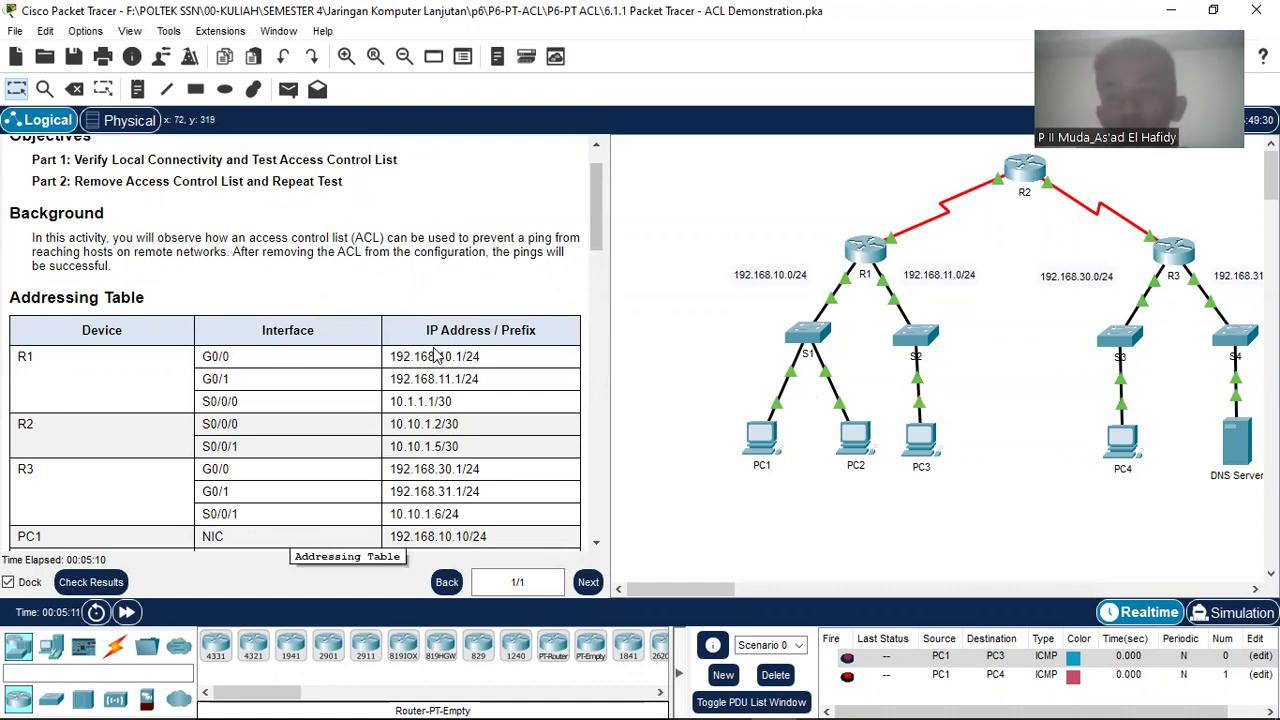
Examine the addressing table for the routers, PCs and DNS server, and the Part 1 ping instructions.
scroll(435, 352, "down", 1)
scroll(434, 346, "down", 2)
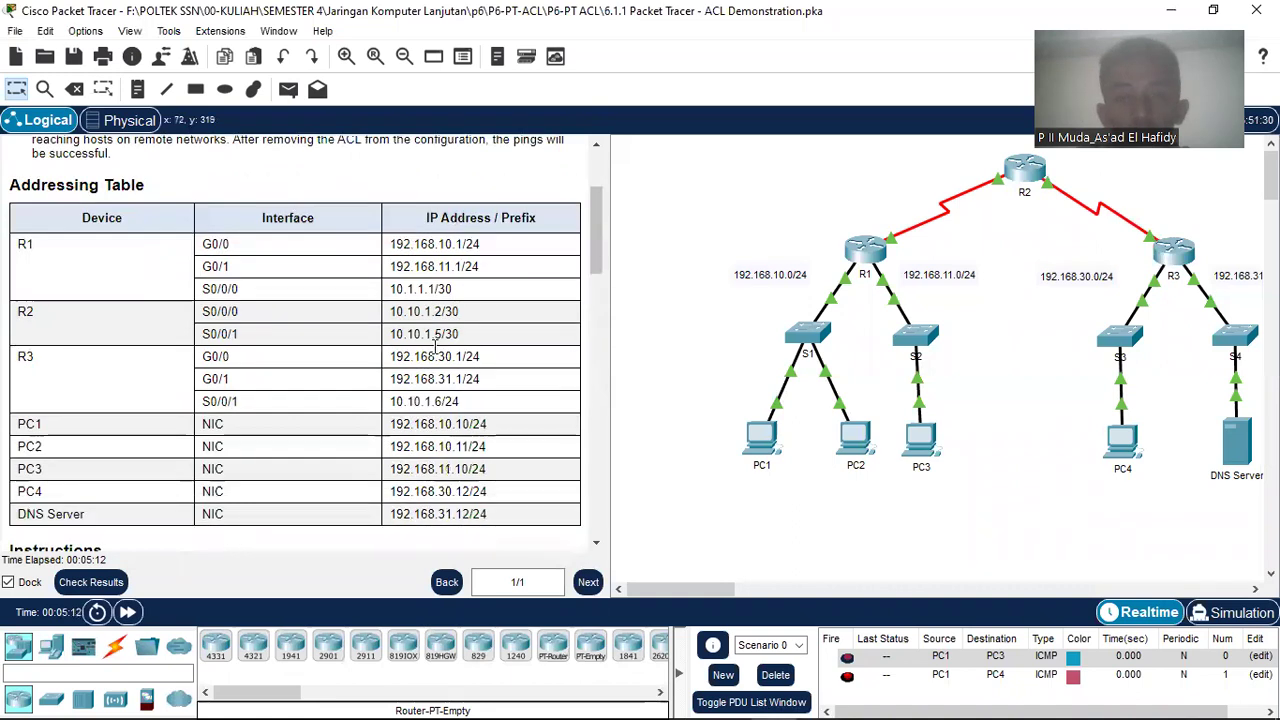
scroll(265, 205, "up", 1)
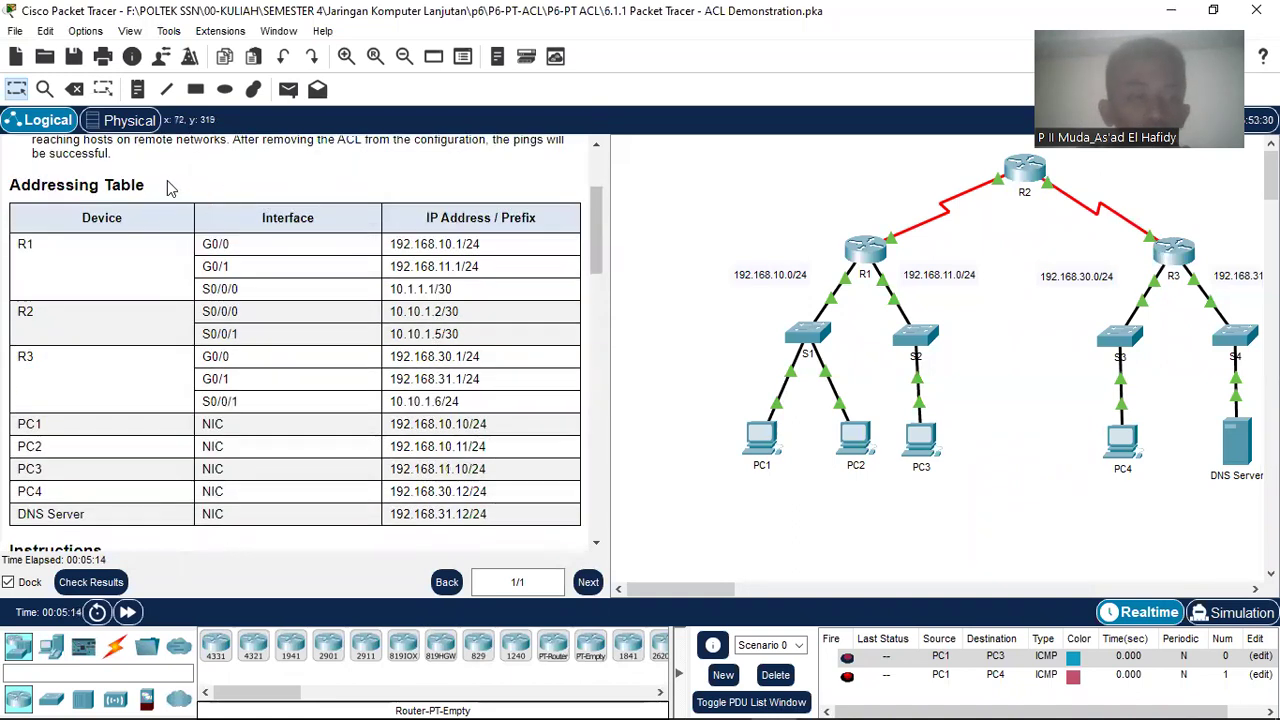
scroll(168, 190, "down", 1)
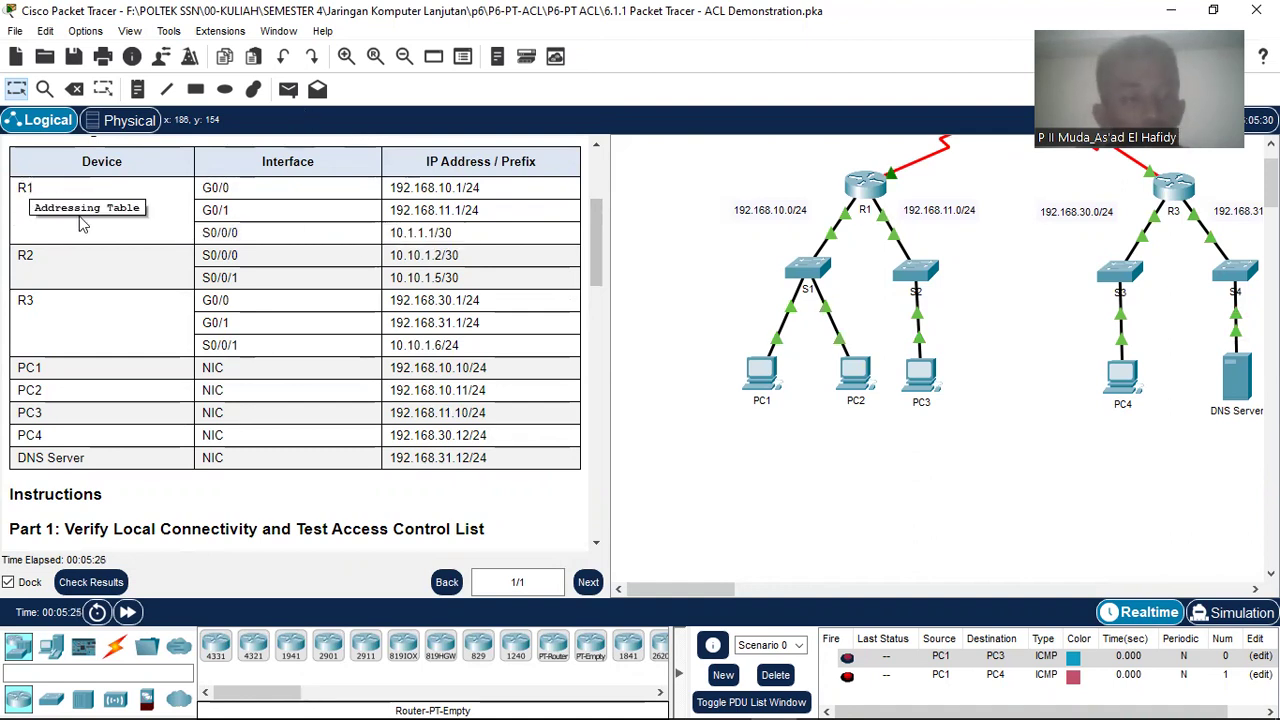
scroll(86, 255, "down", 2)
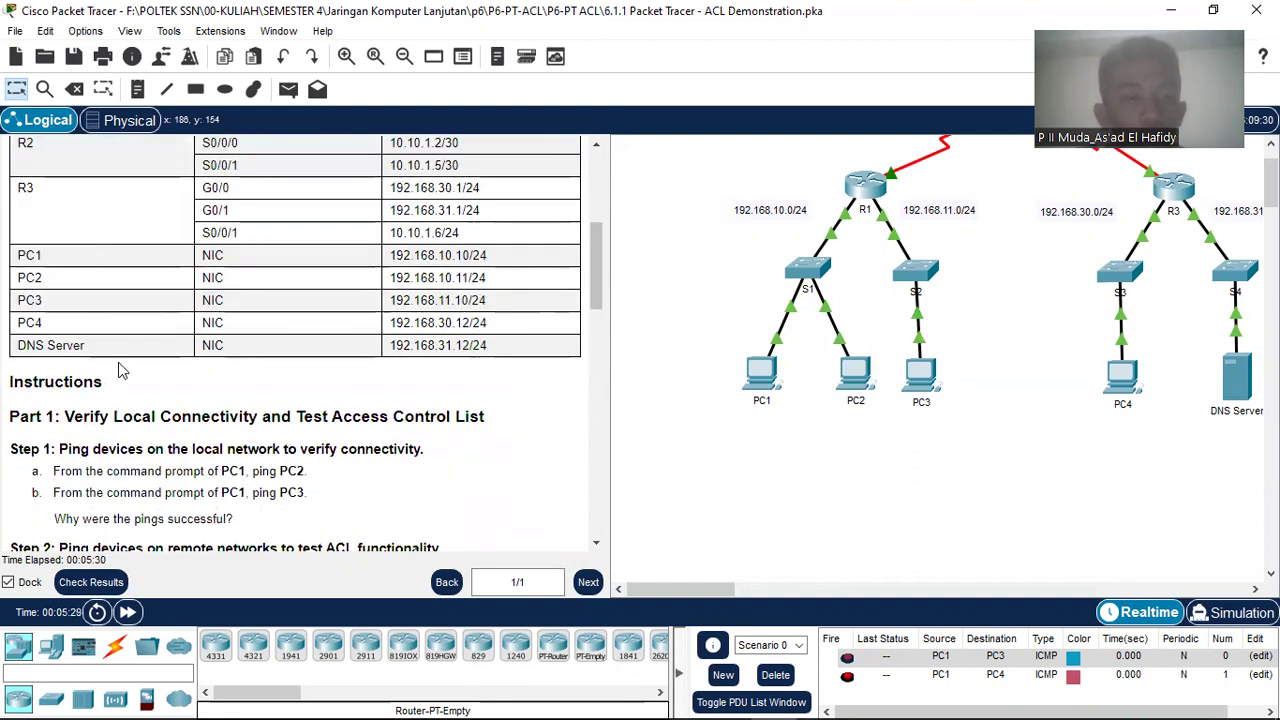
scroll(120, 366, "up", 2)
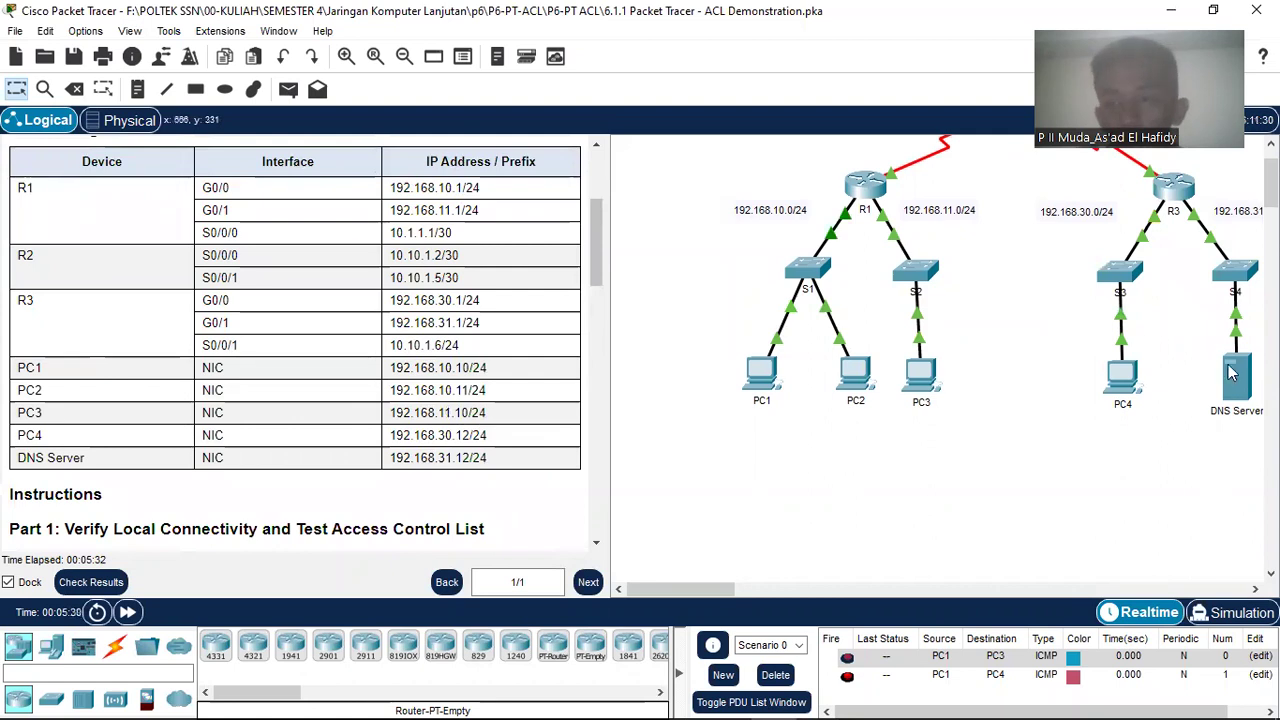
scroll(210, 305, "down", 3)
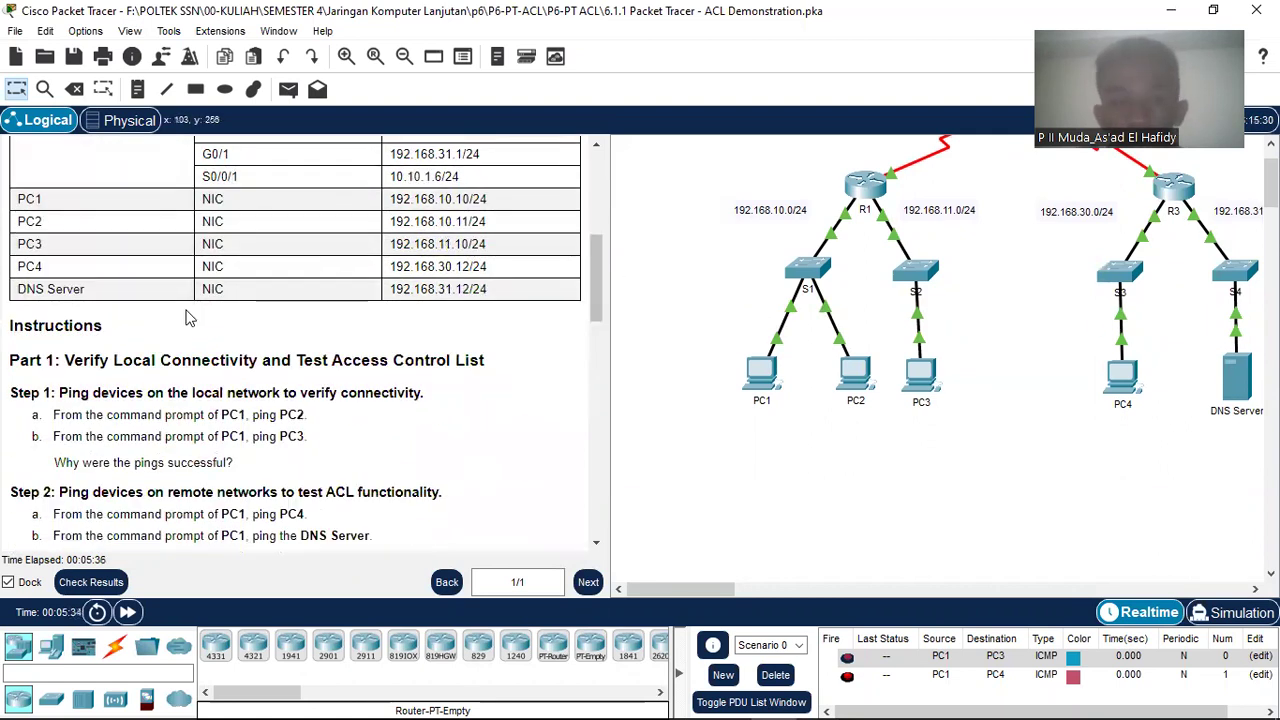
scroll(188, 316, "down", 1)
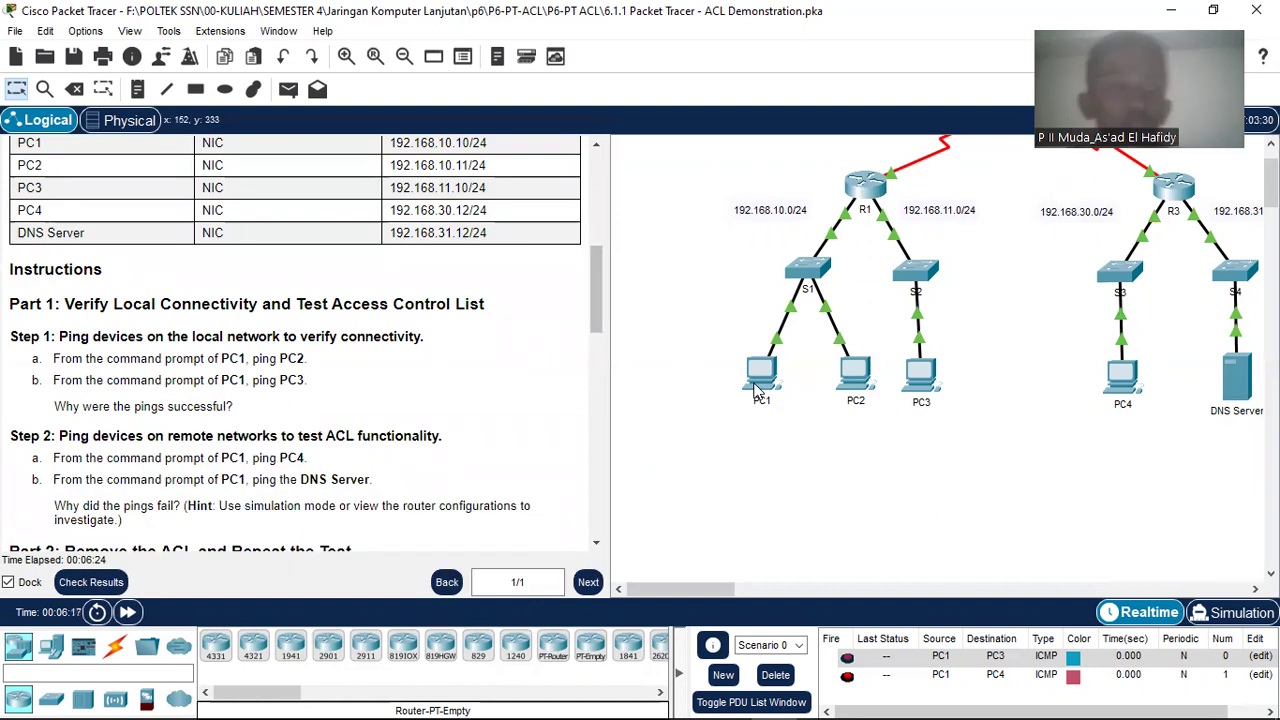
scroll(423, 376, "up", 3)
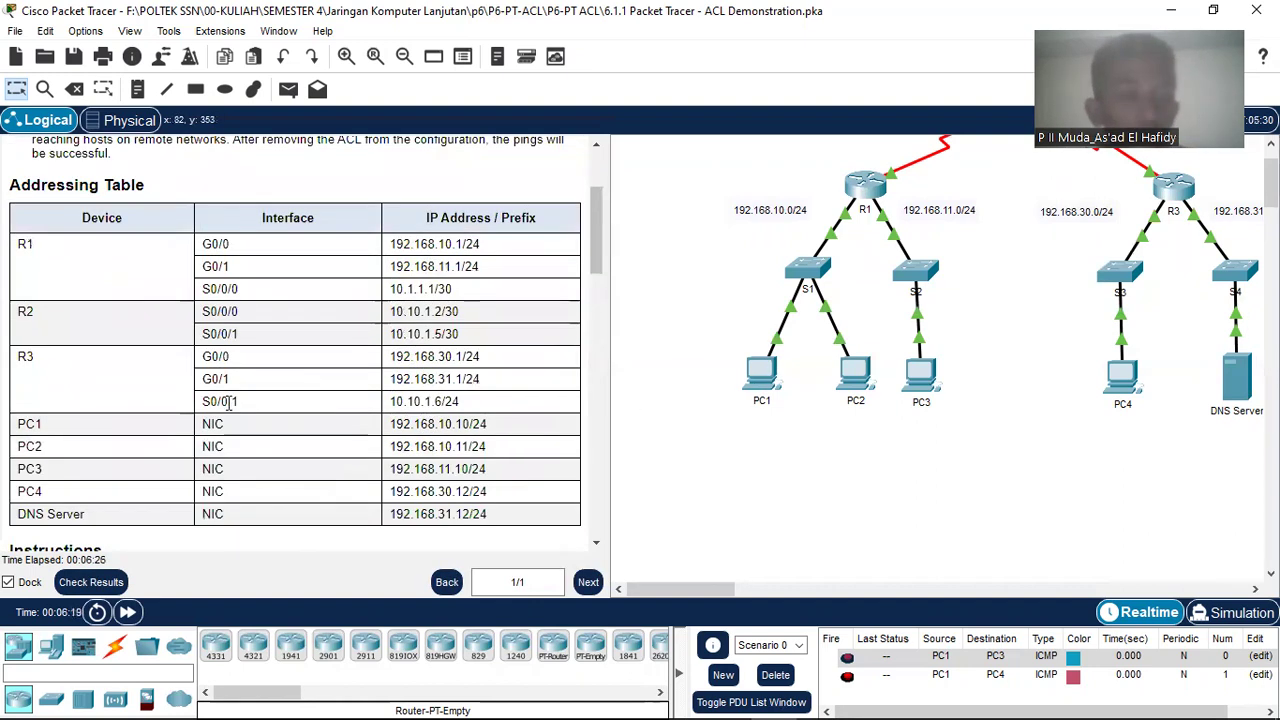
scroll(229, 401, "down", 1)
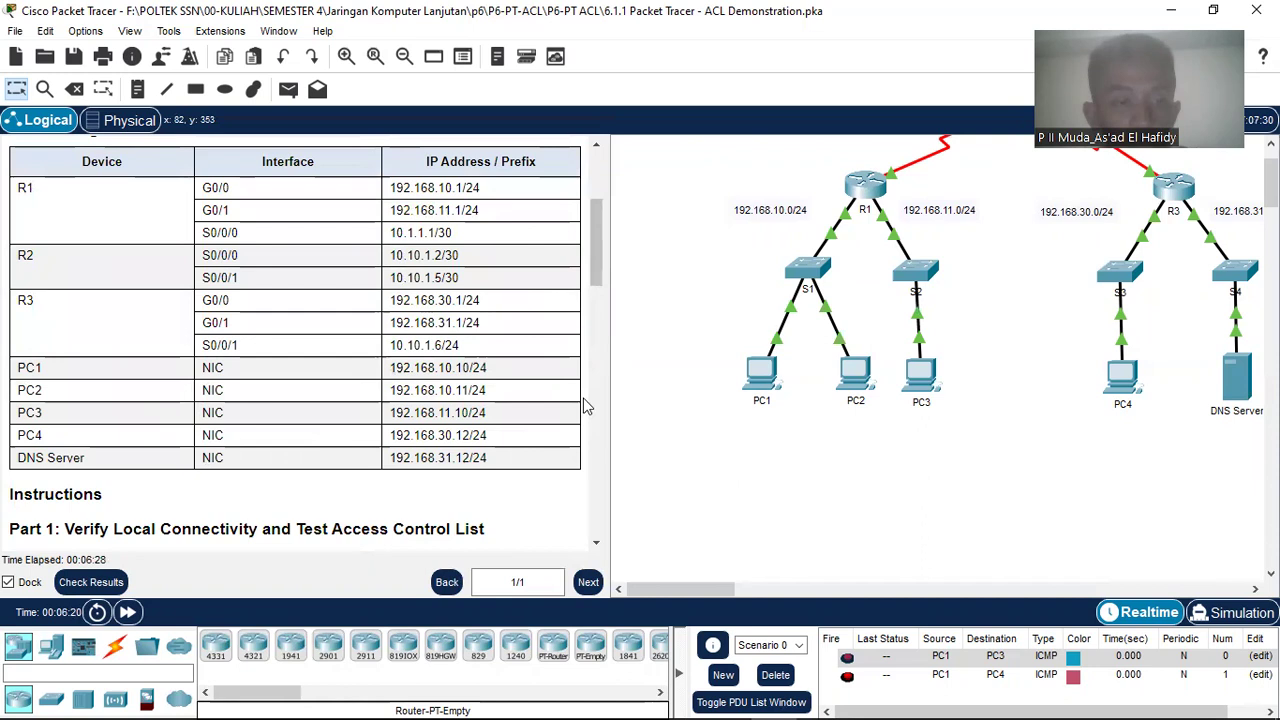
Open PC1's Command Prompt and place its window beside the addressing table.
left_click(761, 375)
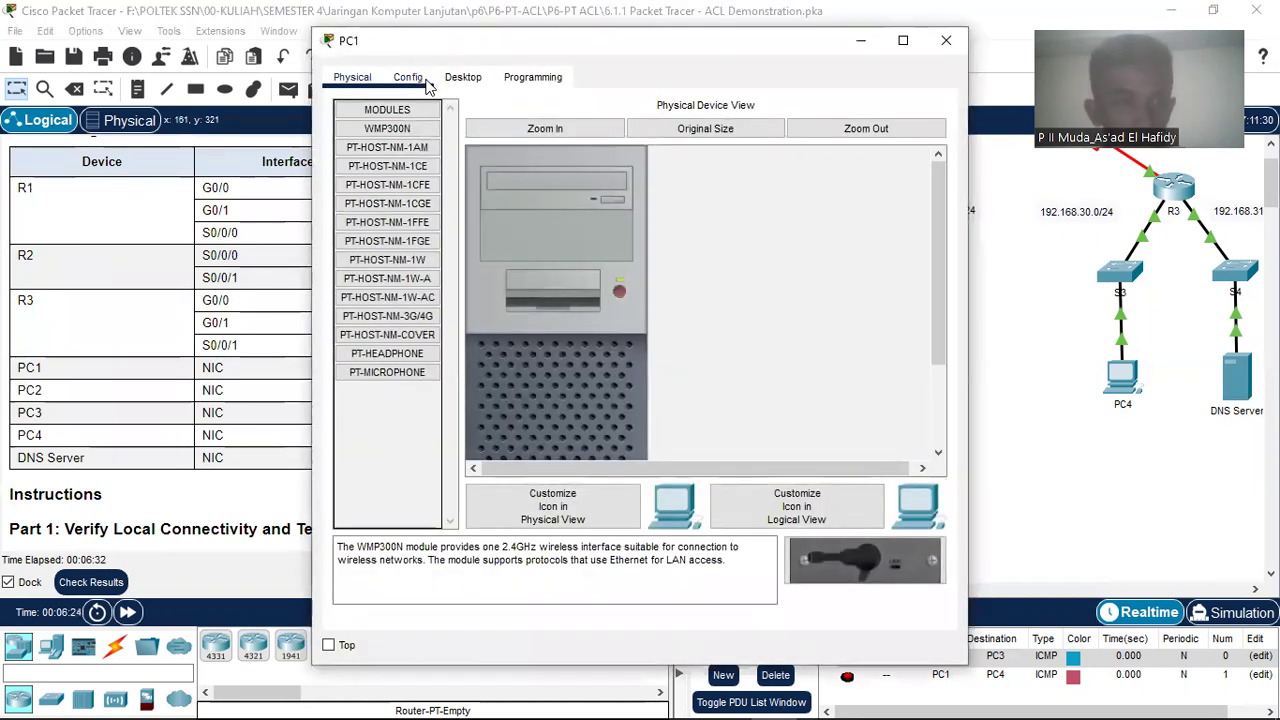
left_click(474, 90)
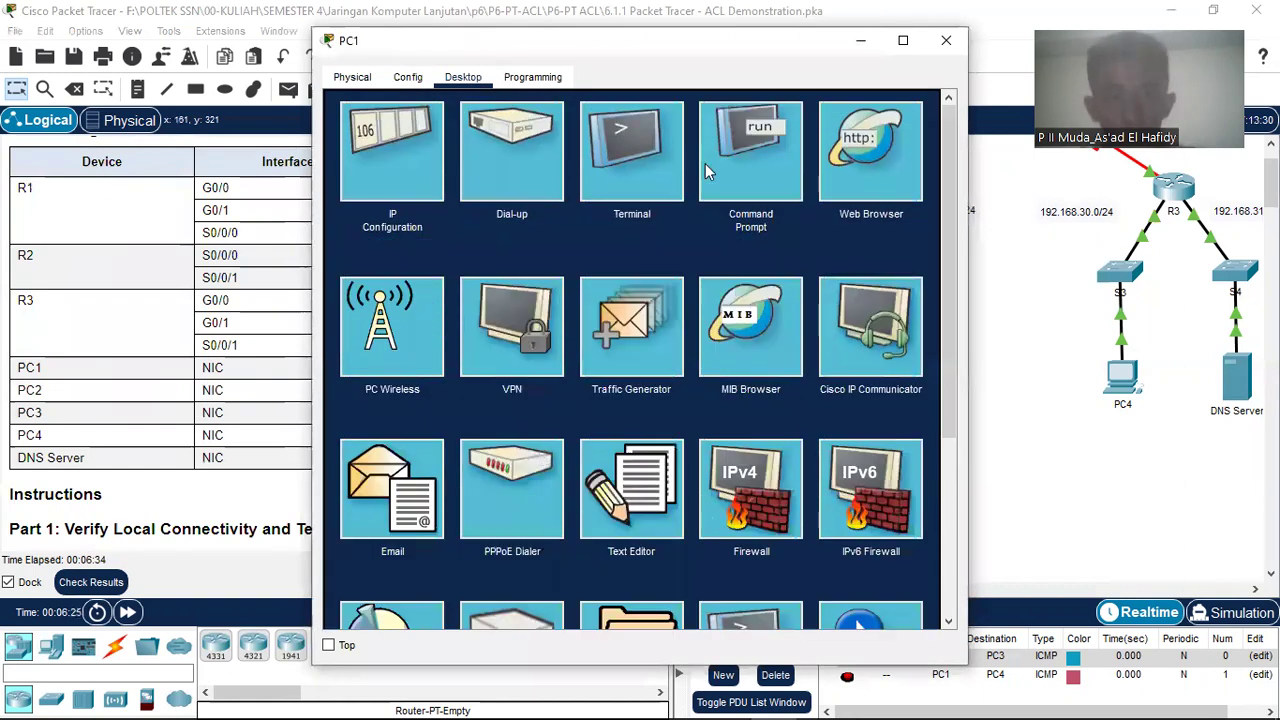
left_click(765, 169)
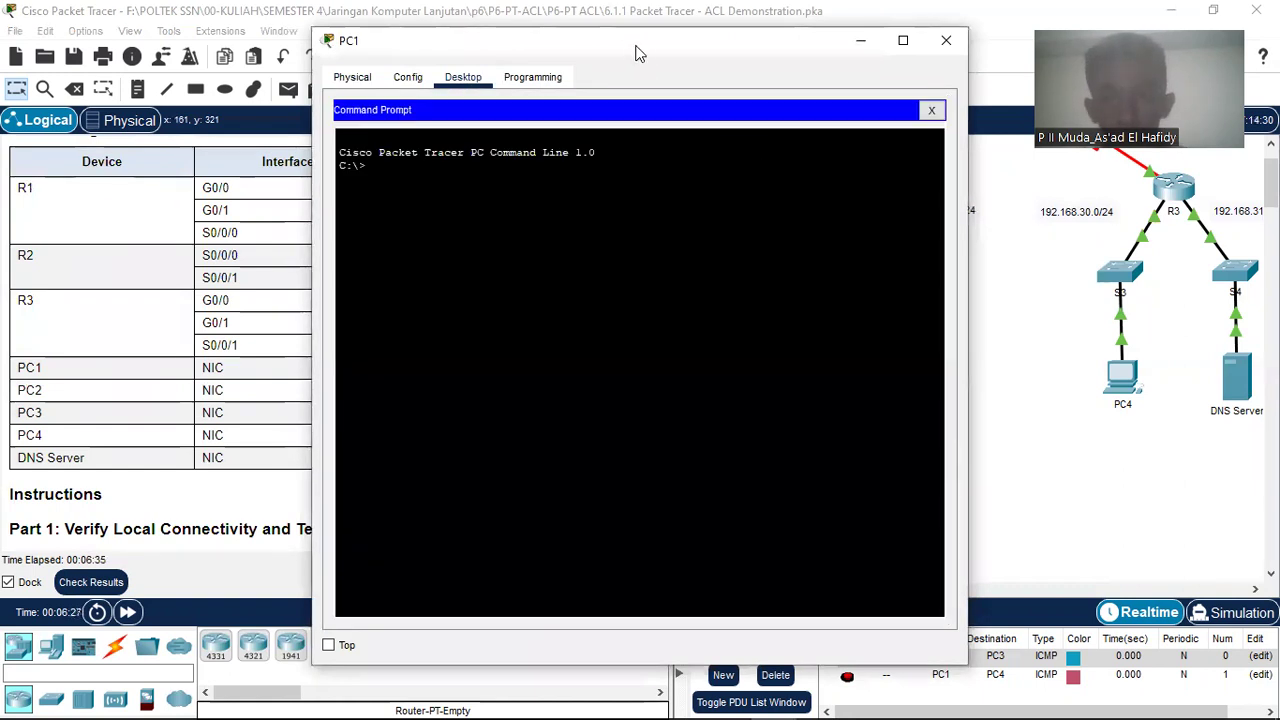
left_click_drag(640, 52, 926, 68)
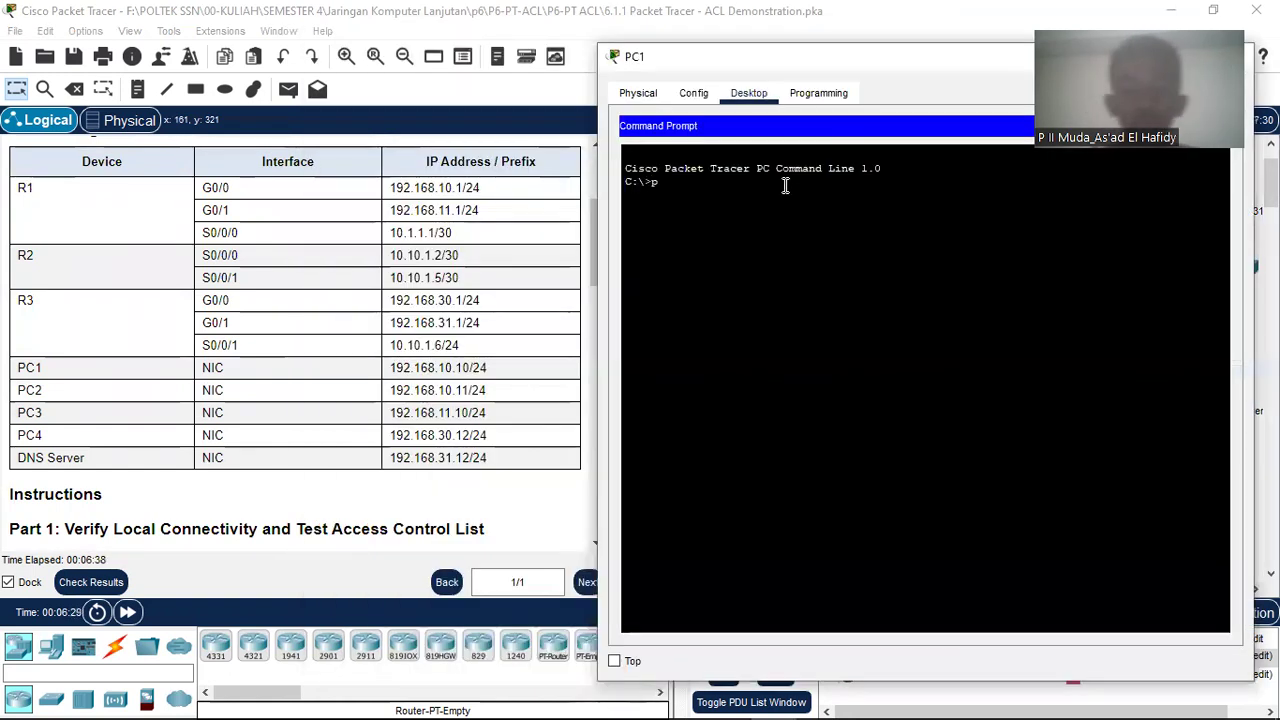
Ping PC4 at 192.168.30.12 from PC1's command prompt.
type("ping ")
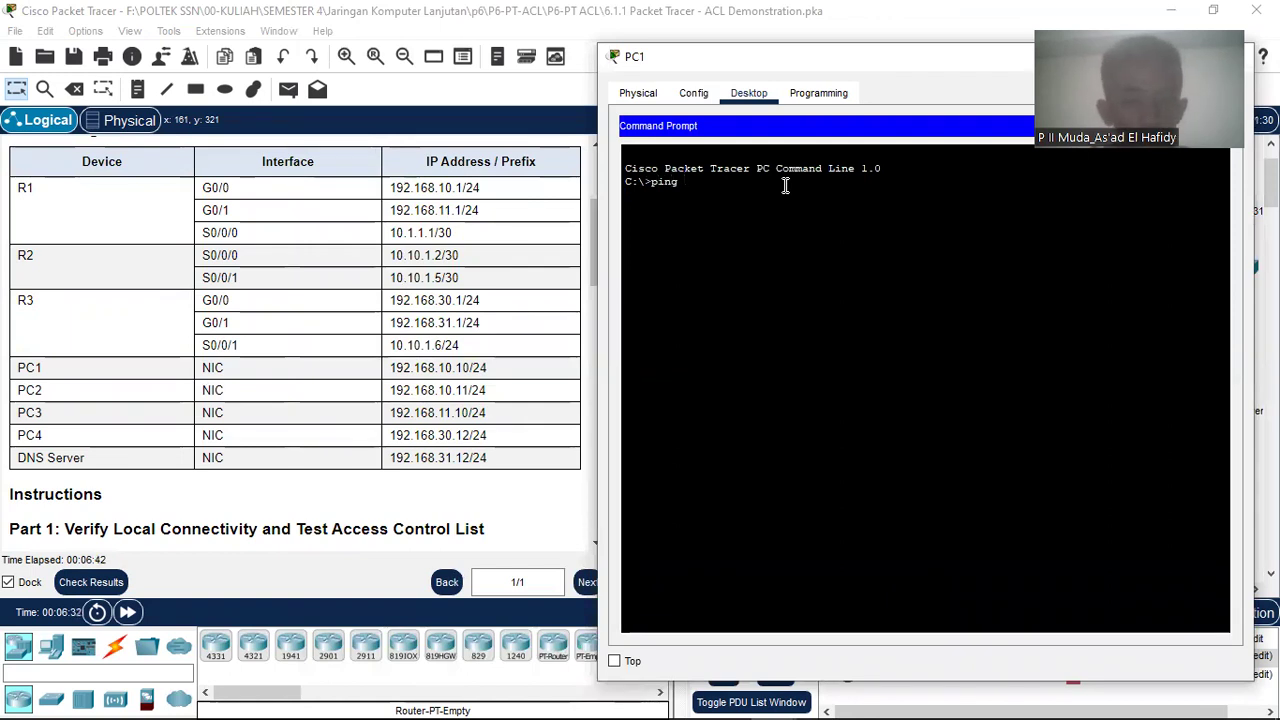
type("192.168")
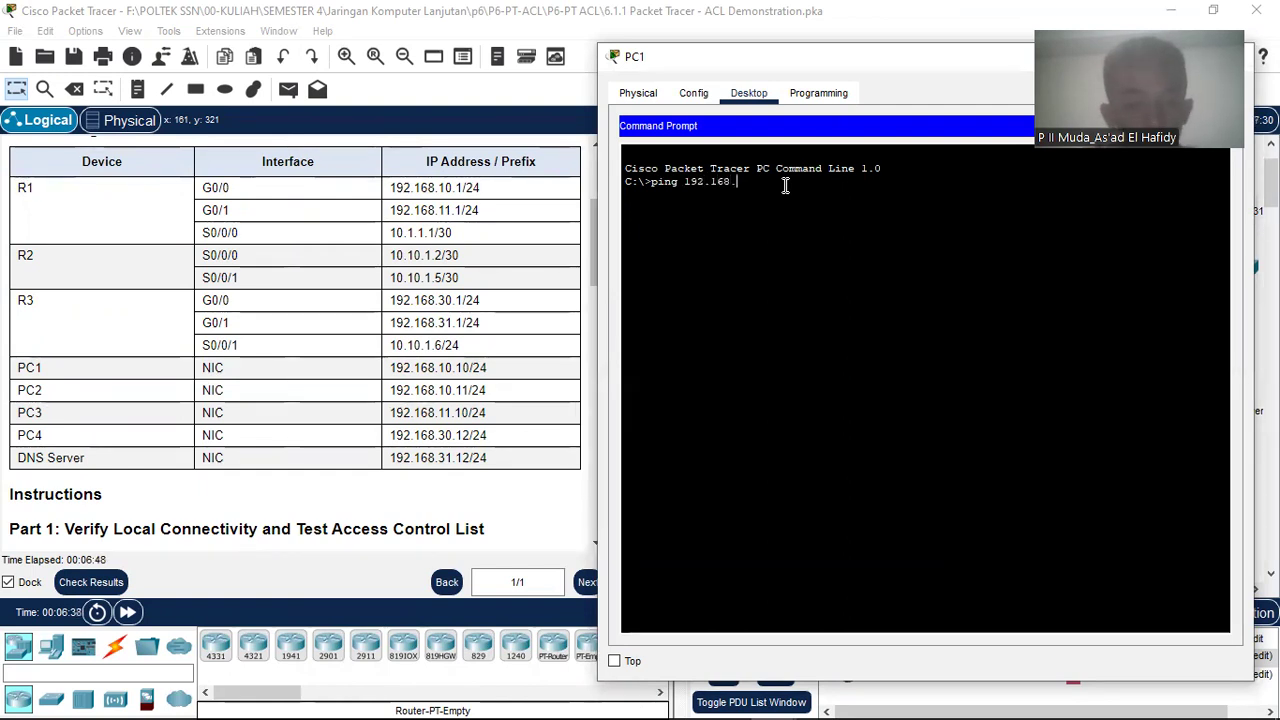
type(".30.12")
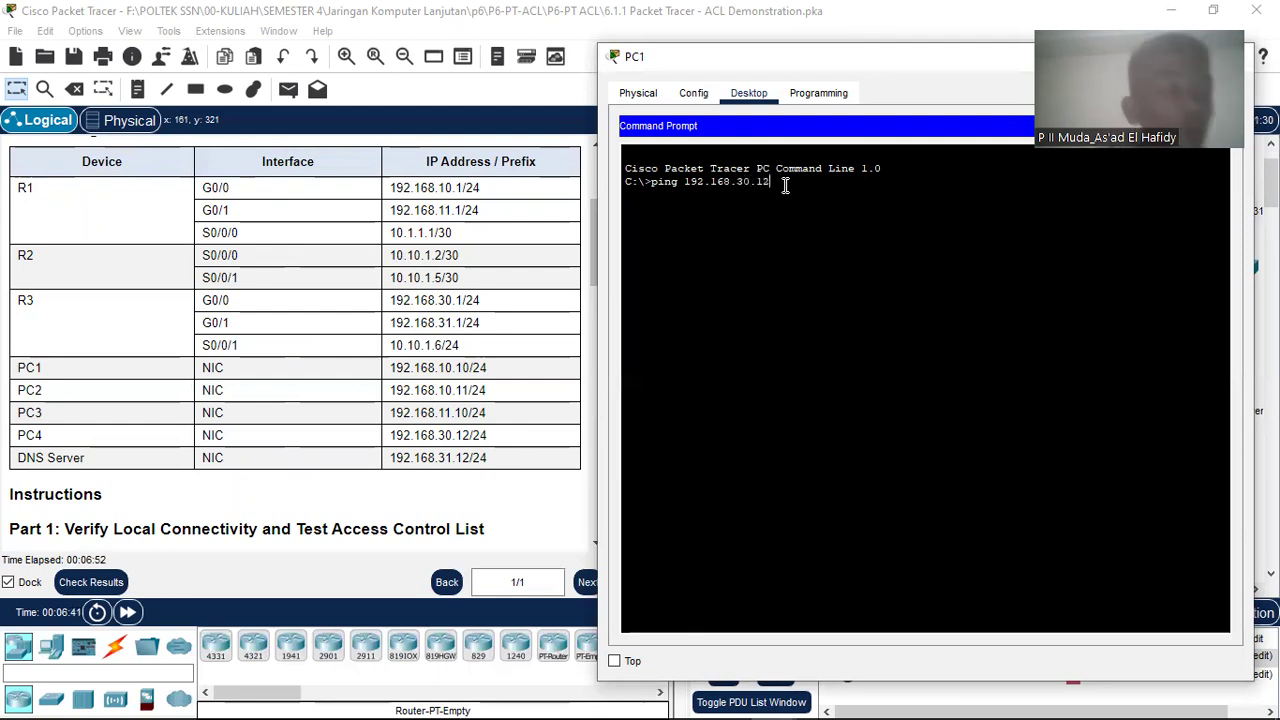
key("Return")
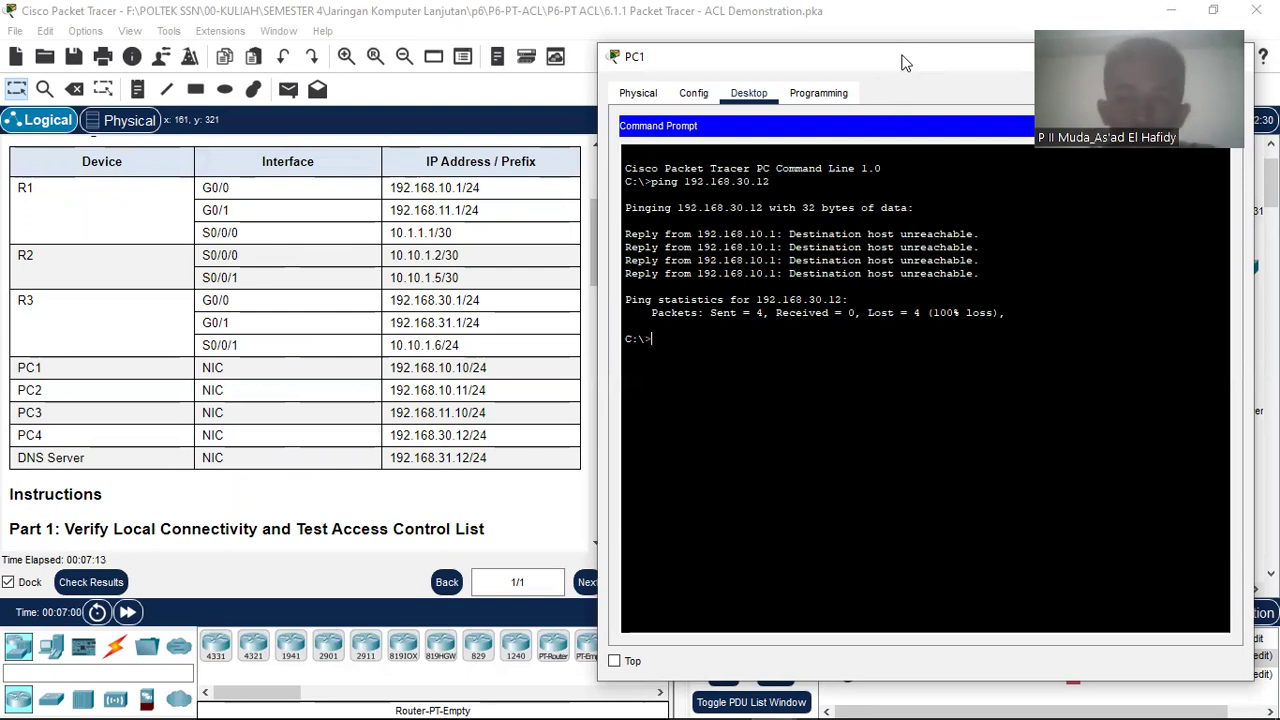
Examine the ping replies on PC1, checking the replying address and the reply text against the addressing table.
left_click_drag(904, 58, 878, 56)
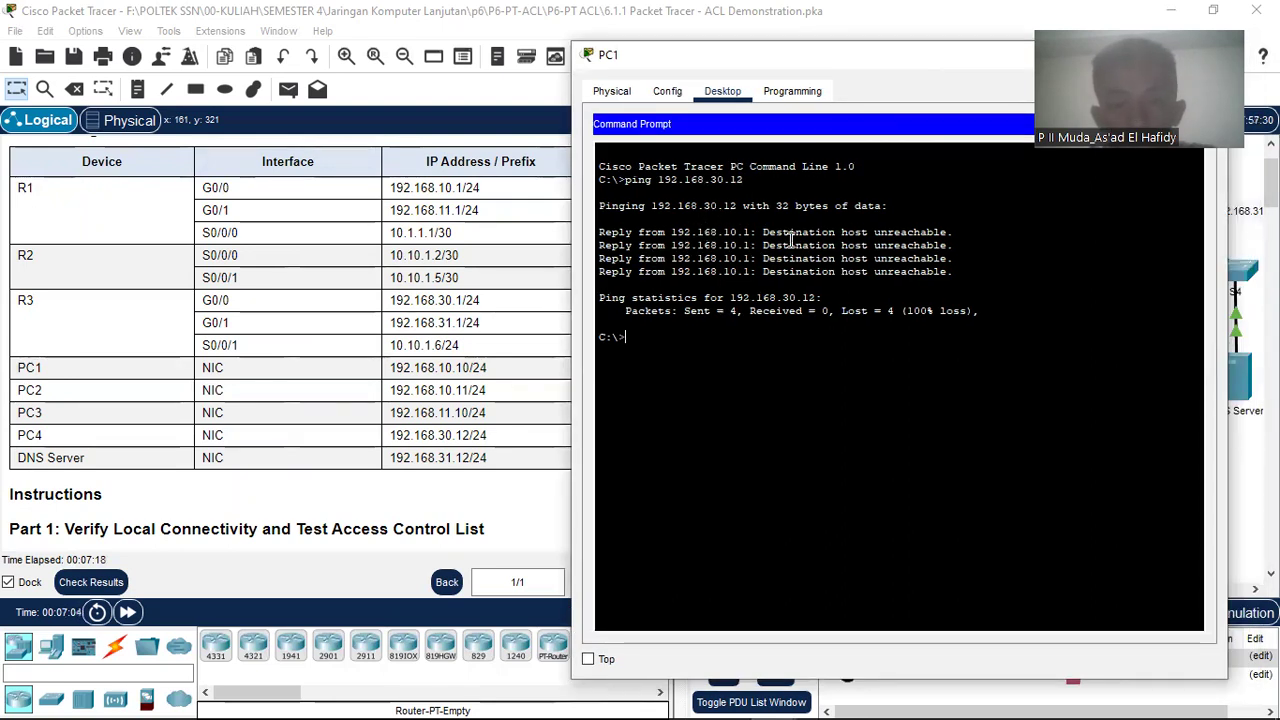
left_click_drag(785, 238, 878, 244)
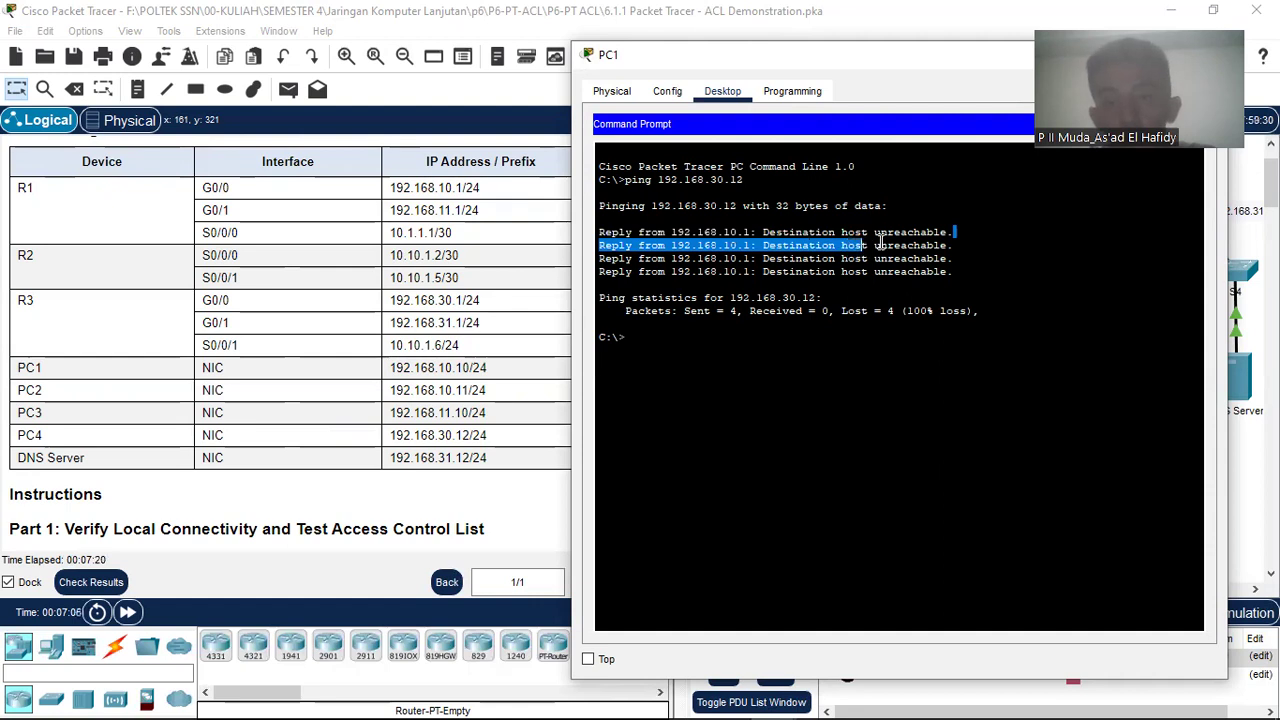
left_click(880, 244)
mouse_move(768, 238)
left_mouse_down()
mouse_move(955, 245)
mouse_move(946, 232)
mouse_move(766, 235)
left_mouse_up()
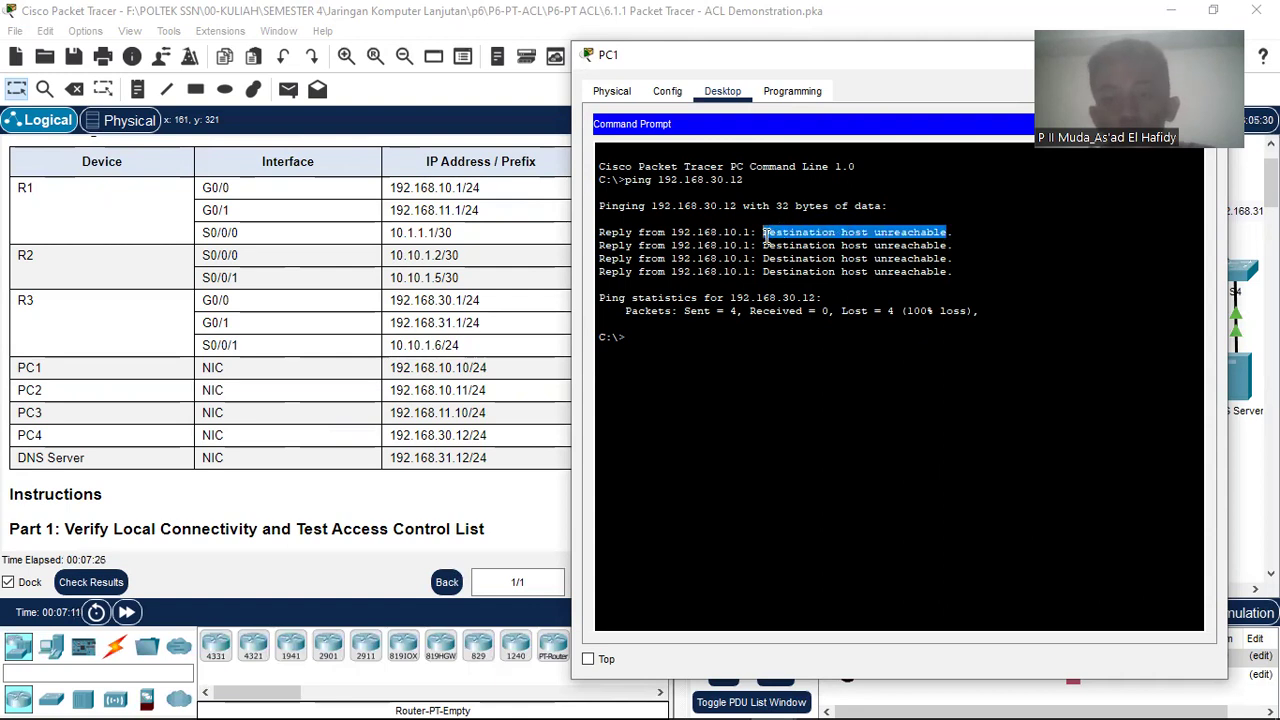
left_click(848, 260)
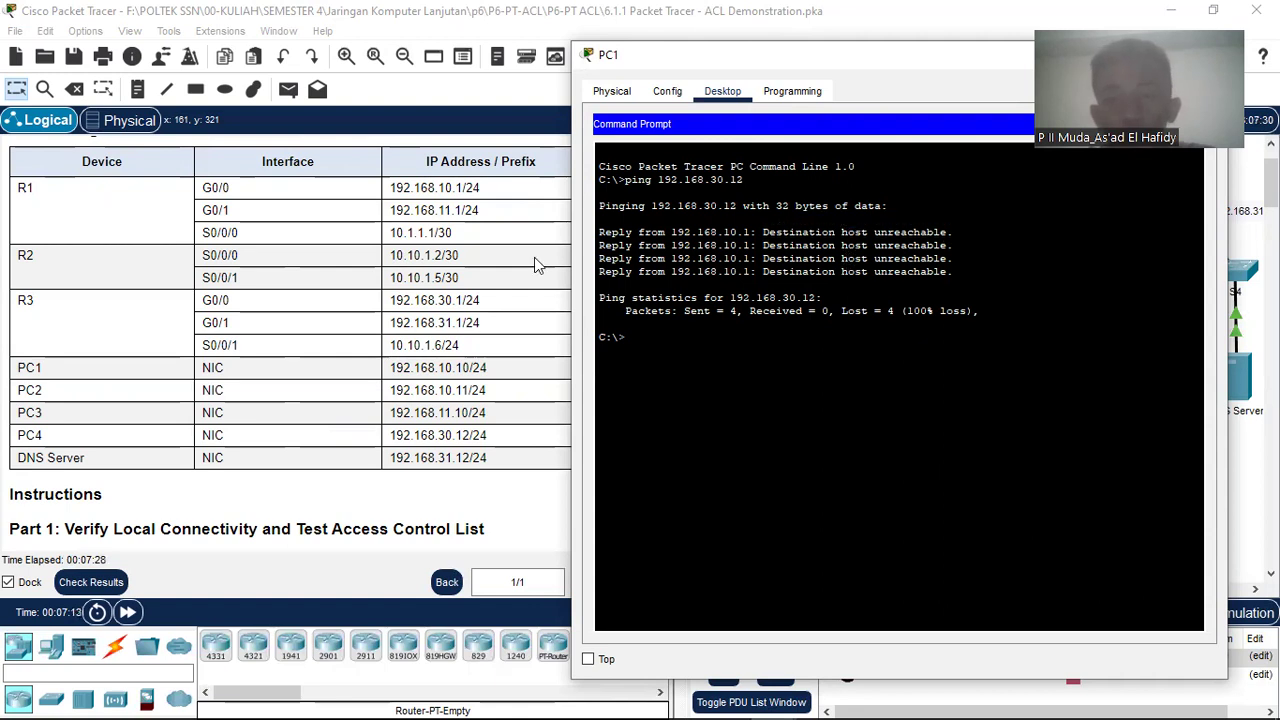
left_click_drag(724, 232, 750, 236)
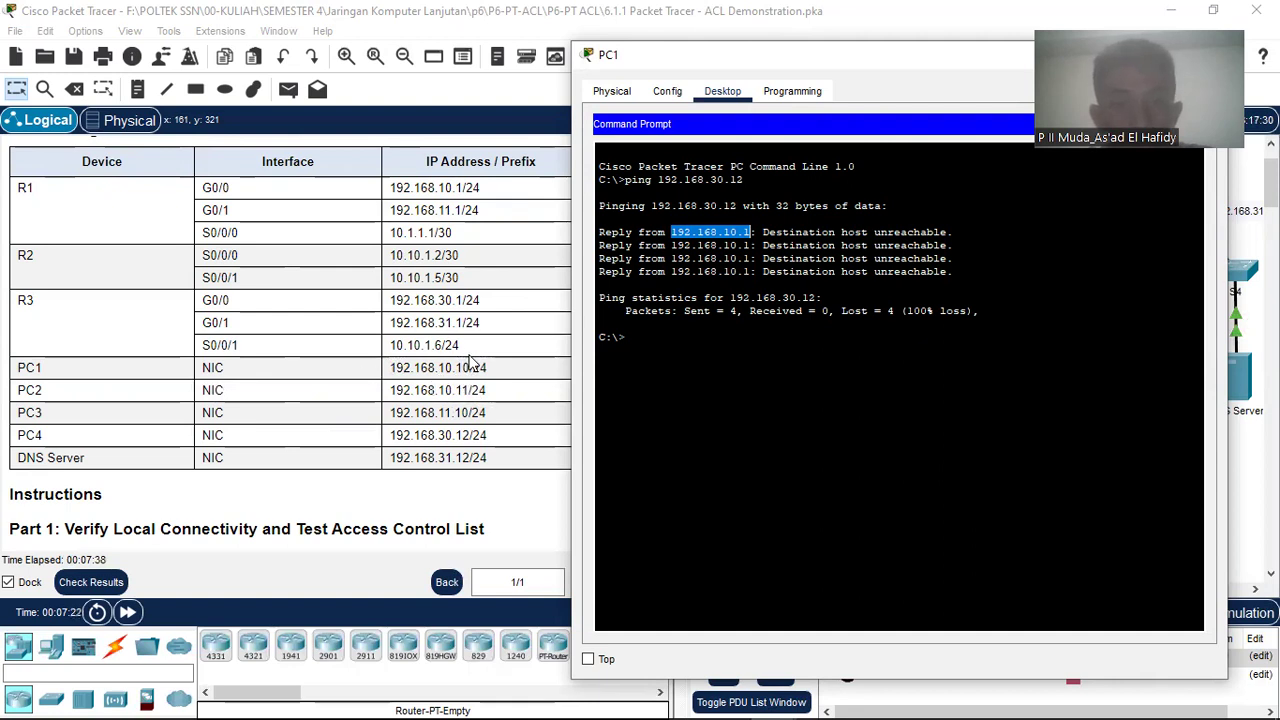
left_click(780, 245)
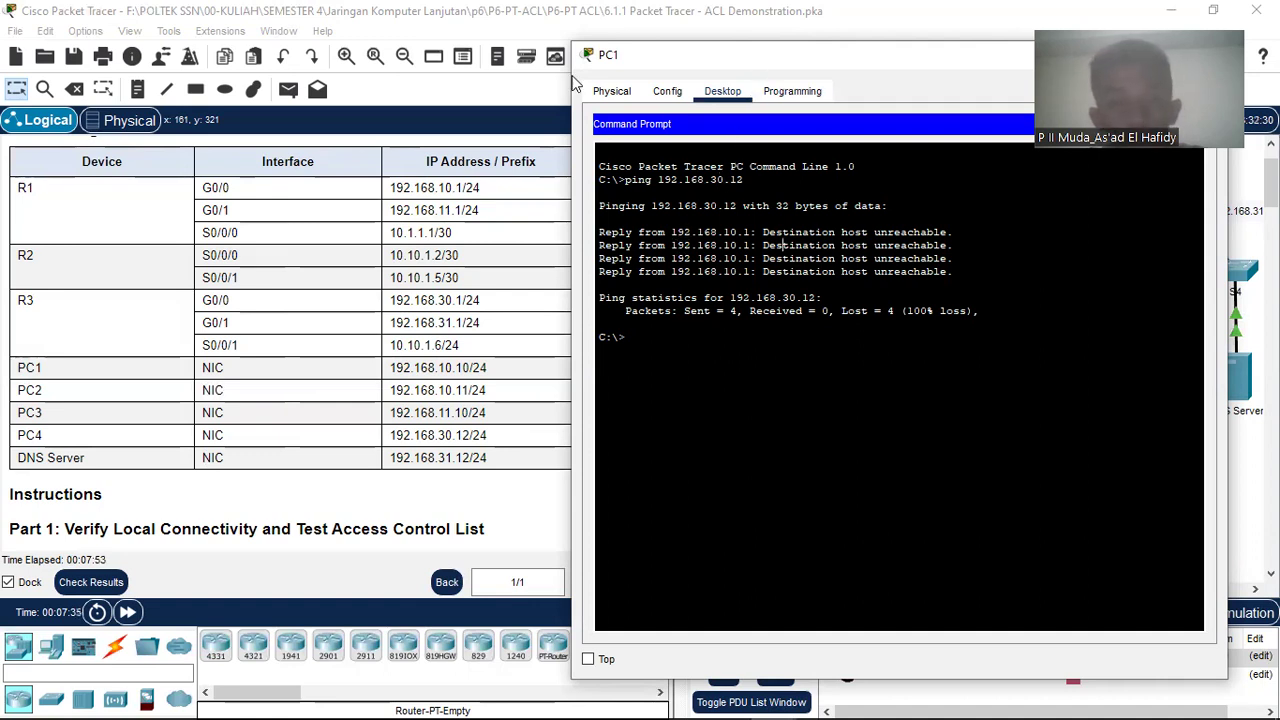
Minimize the PC1 window and review the Part 1 and Part 2 instructions on pinging and removing the ACL.
left_click_drag(580, 55, 112, 55)
left_click(729, 61)
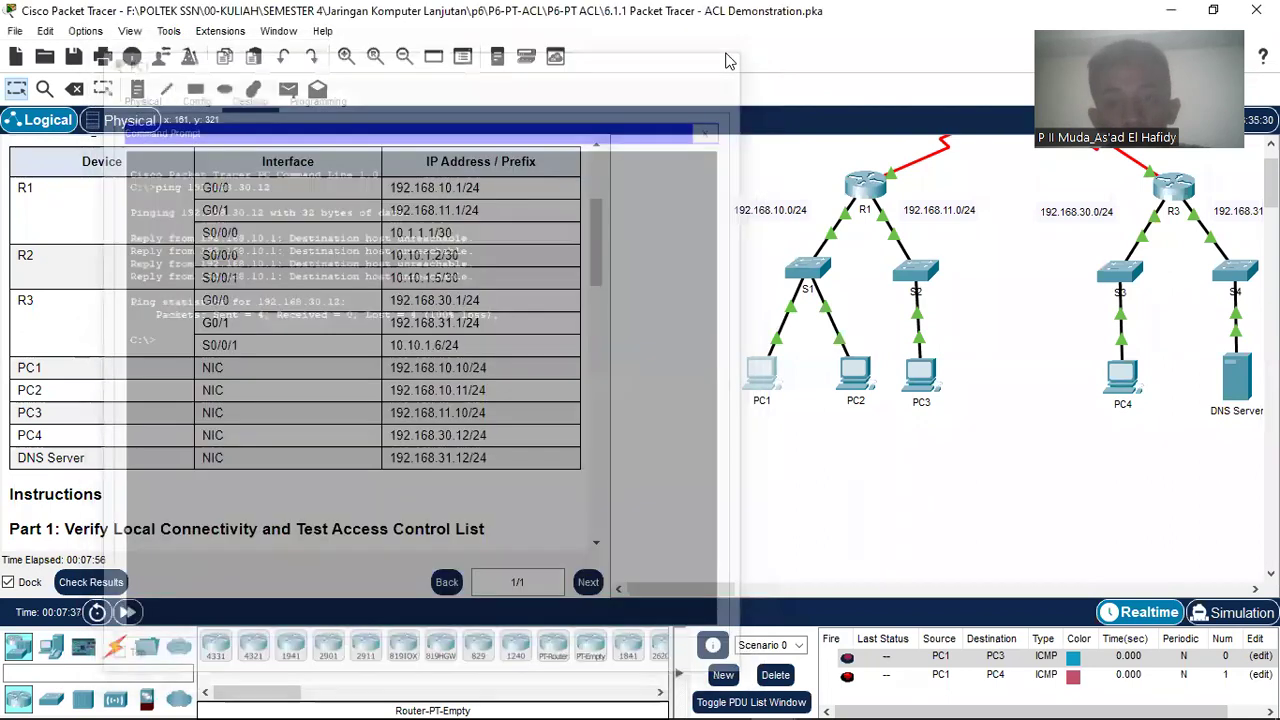
scroll(260, 410, "down", 3)
scroll(268, 428, "down", 8)
scroll(203, 298, "up", 1)
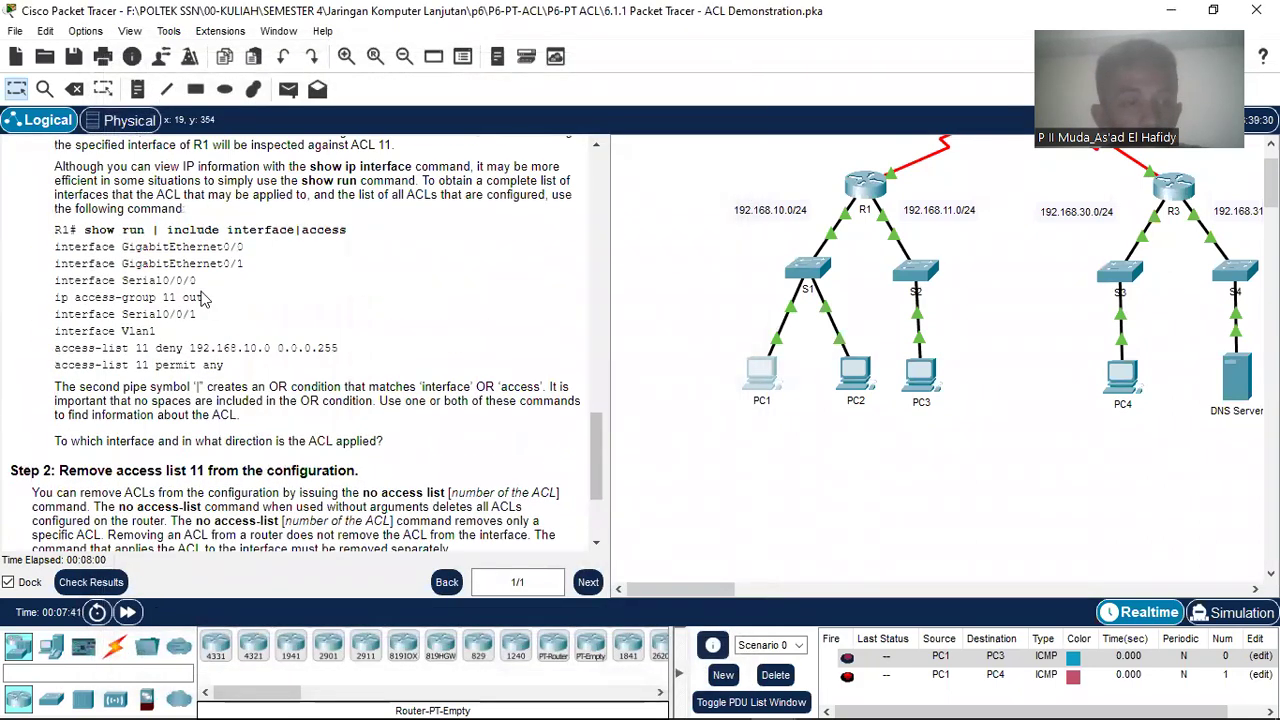
scroll(203, 298, "up", 5)
scroll(206, 298, "up", 2)
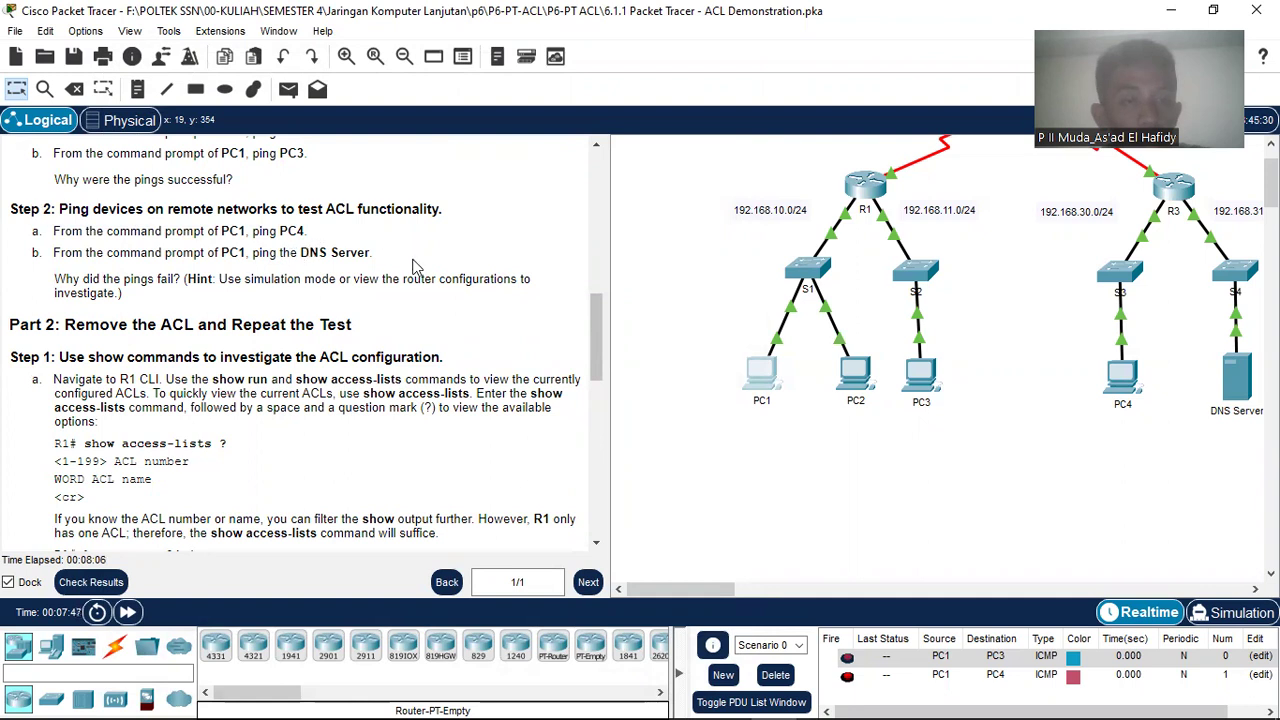
scroll(359, 272, "up", 3)
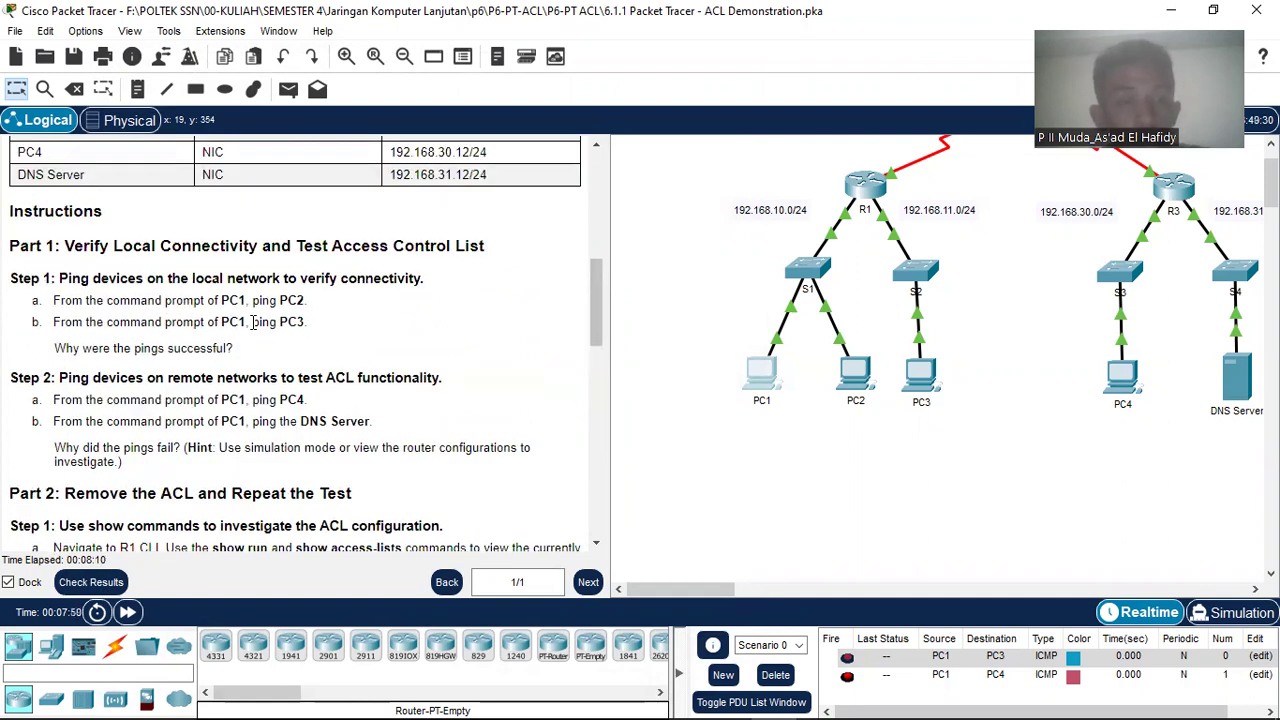
Ping PC3 at 192.168.11.10 from PC1's command prompt, with its window moved clear of the addressing table.
left_click(757, 381)
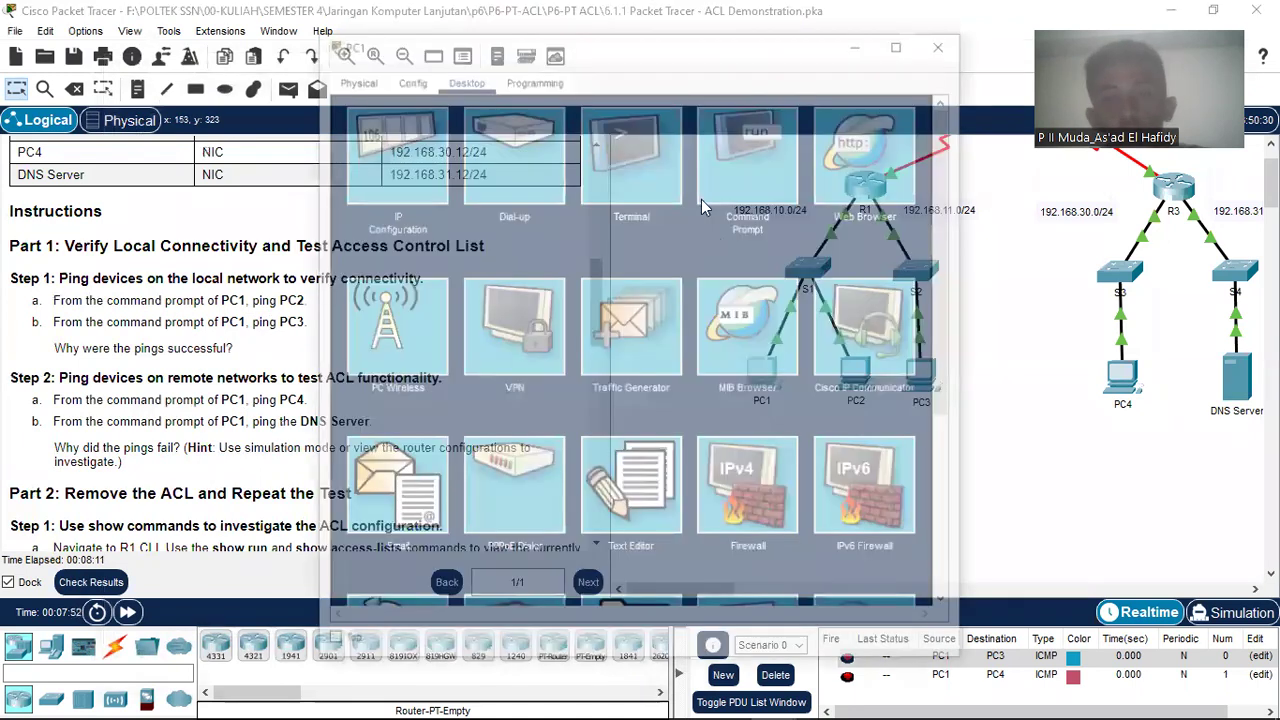
left_click(820, 160)
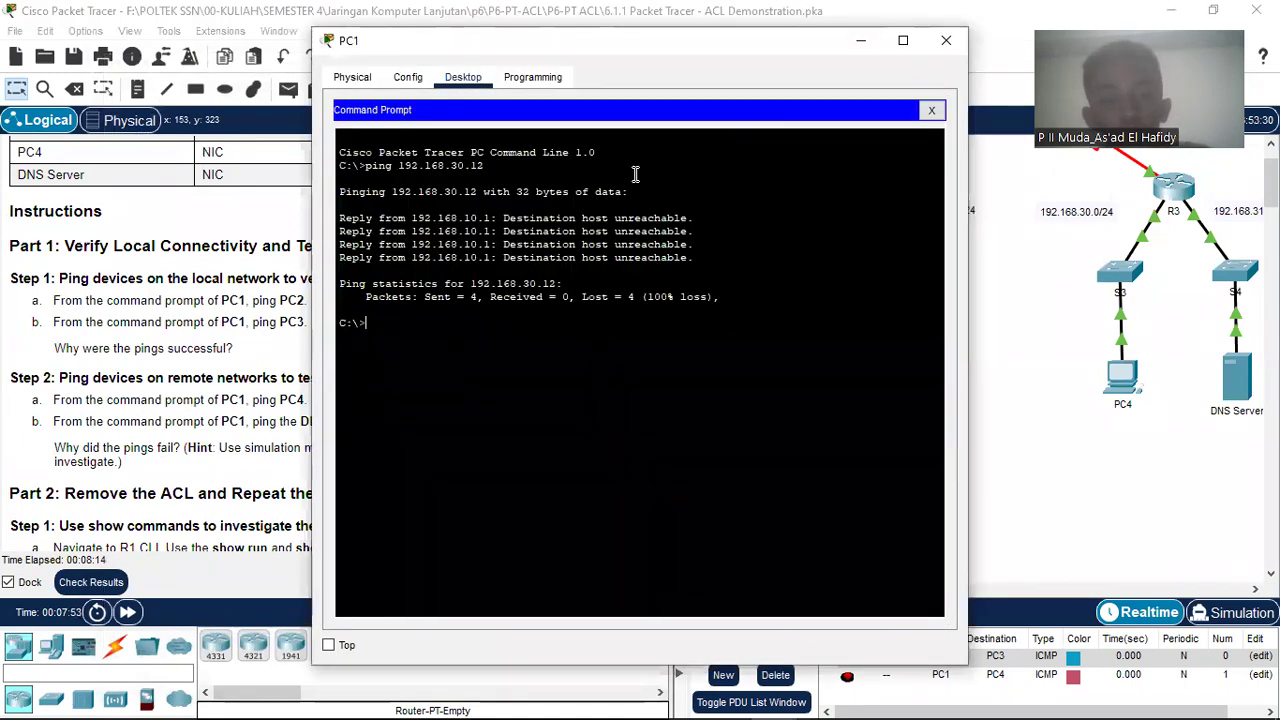
type("ping")
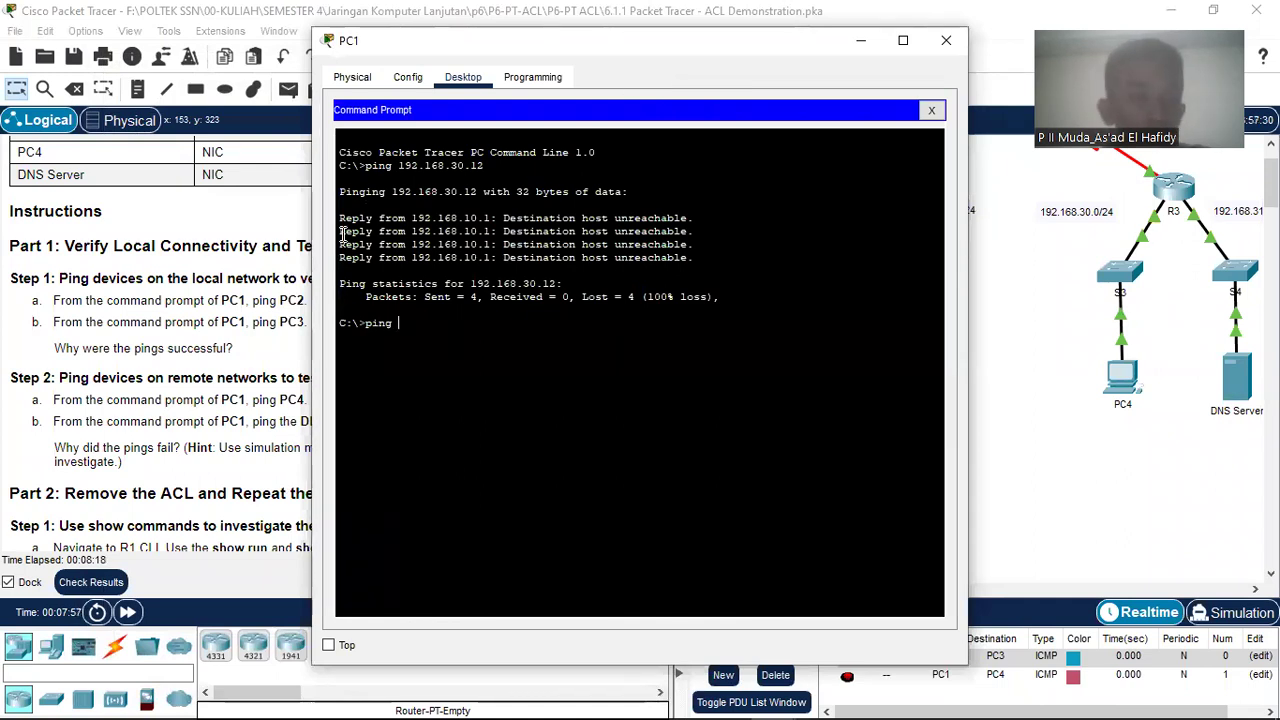
scroll(182, 306, "up", 2)
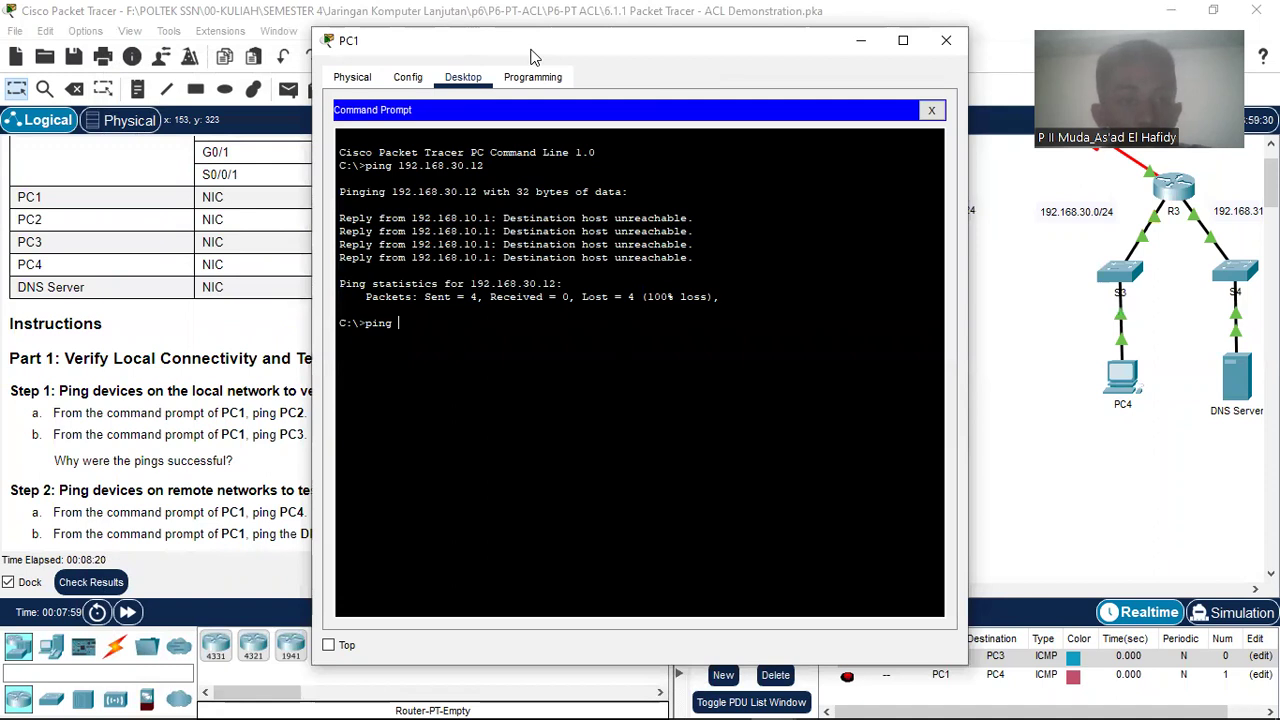
left_click_drag(532, 57, 849, 64)
type("1")
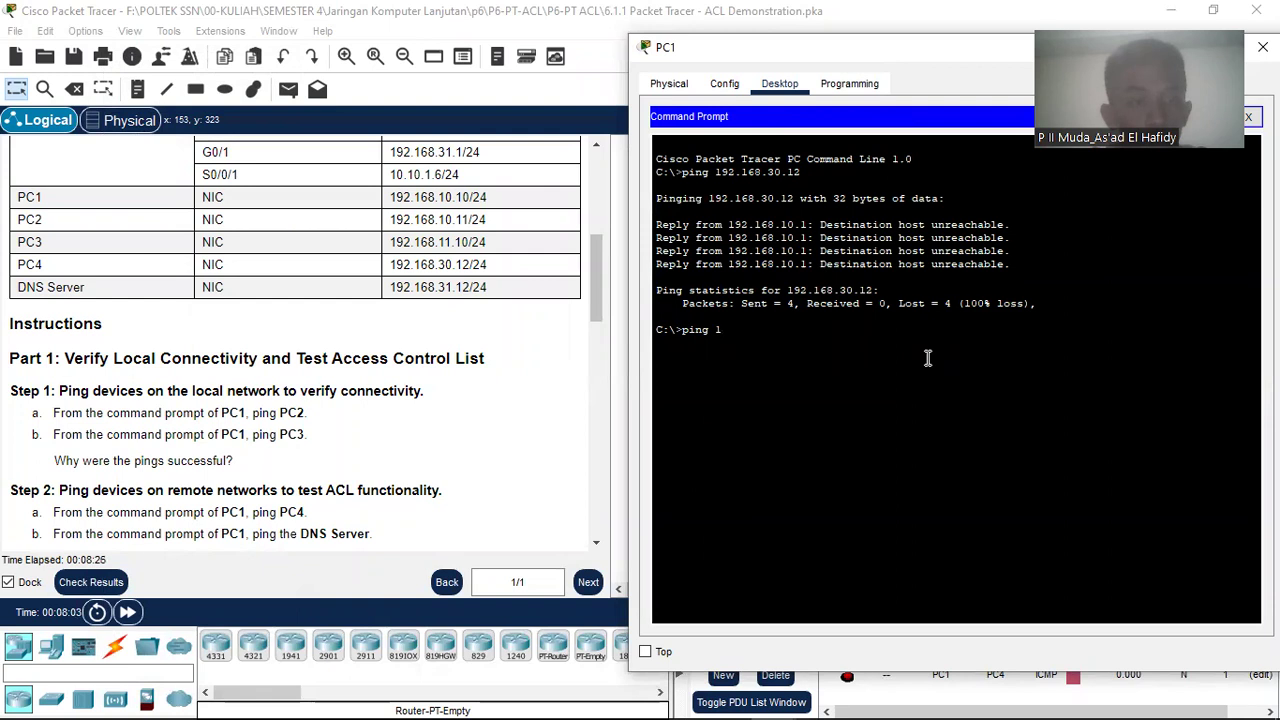
type("92.1")
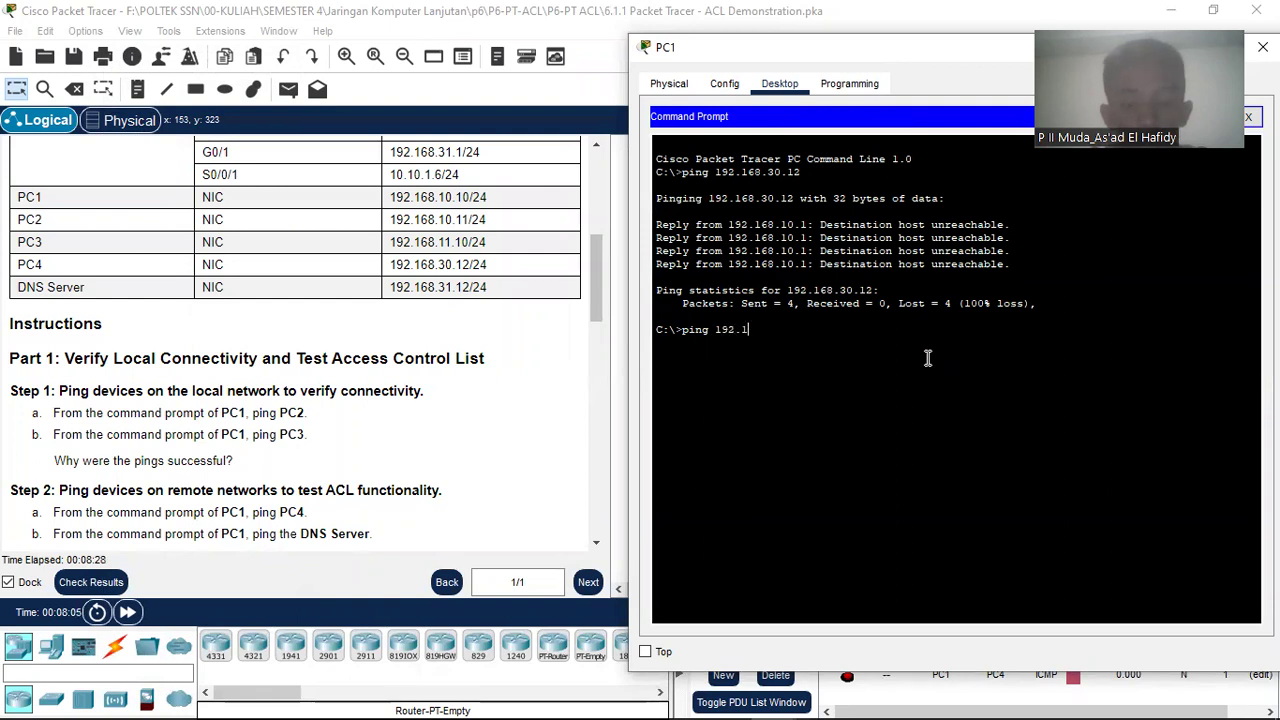
type("68.11.10")
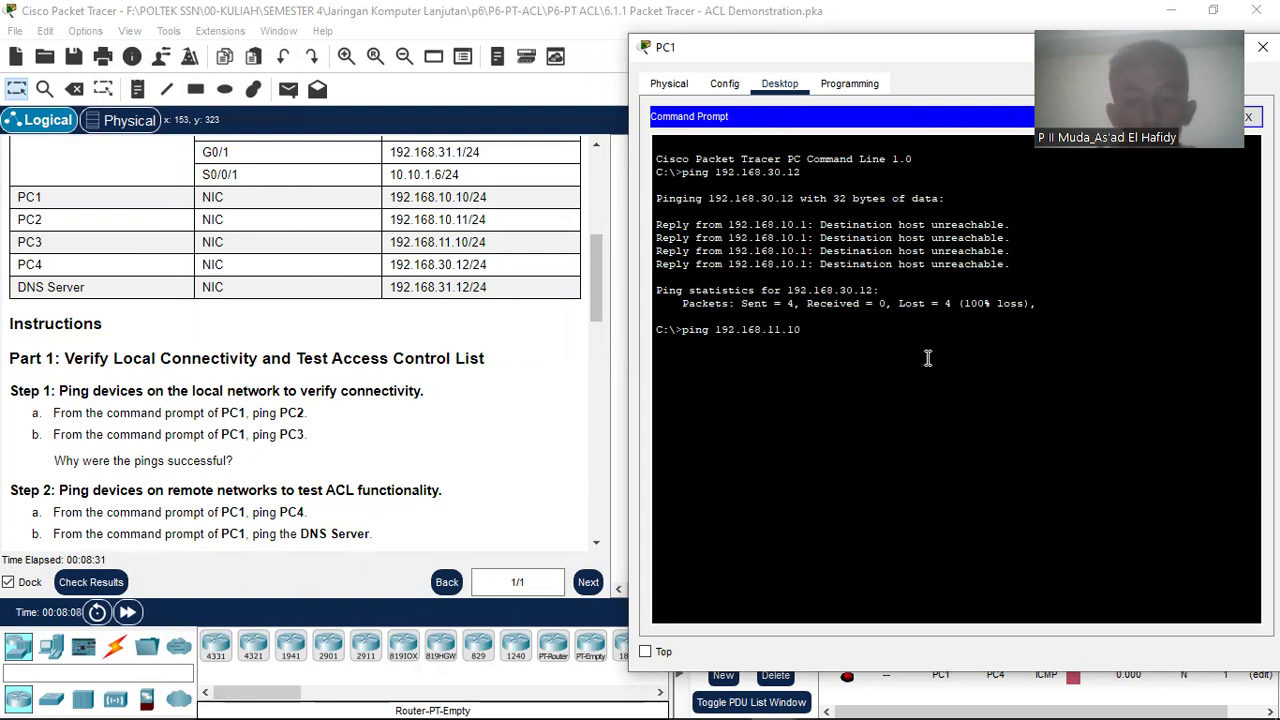
key("Return")
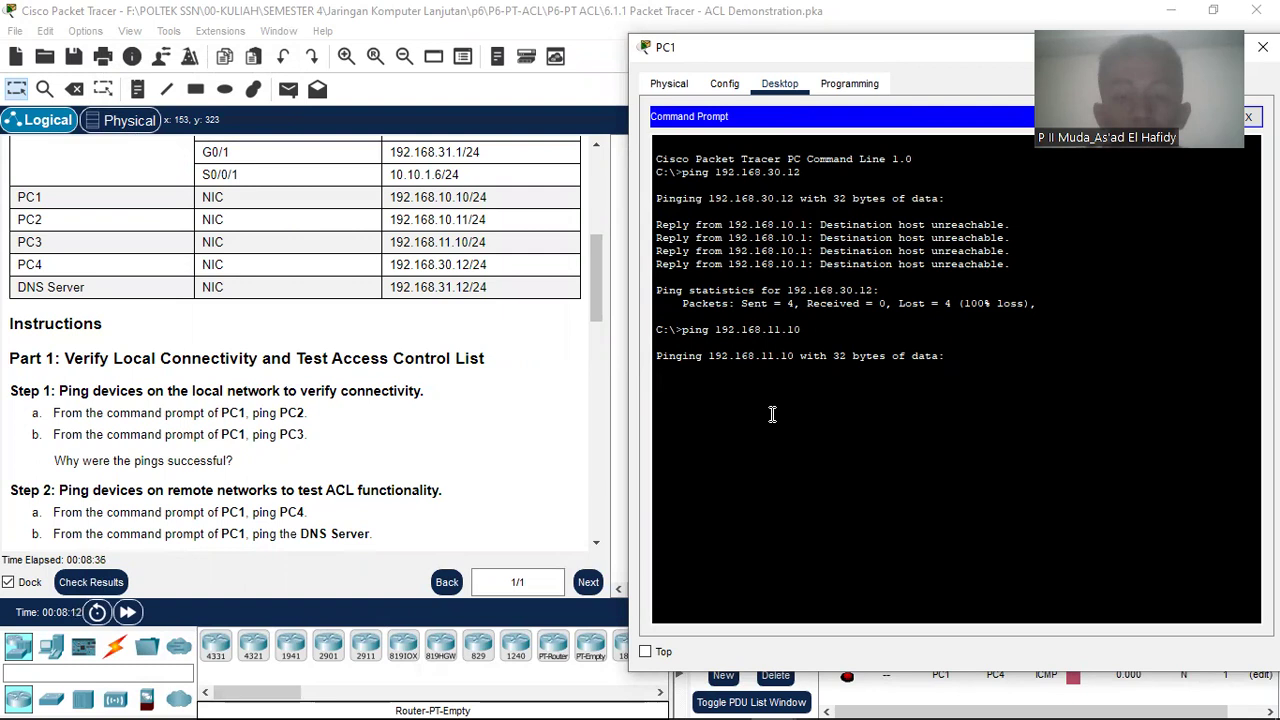
Compare PC1's replies from the PC3 ping with the network topology, and minimize the PC1 window.
left_click_drag(800, 50, 507, 24)
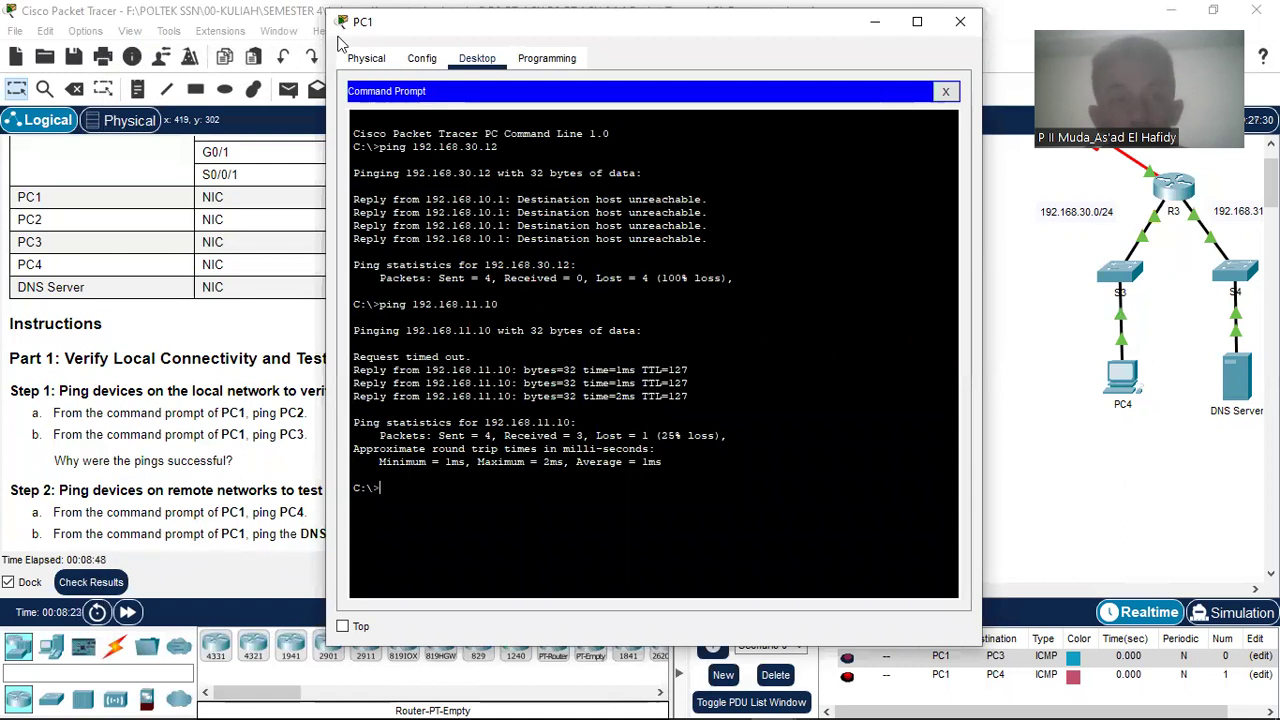
left_click_drag(690, 20, 337, 50)
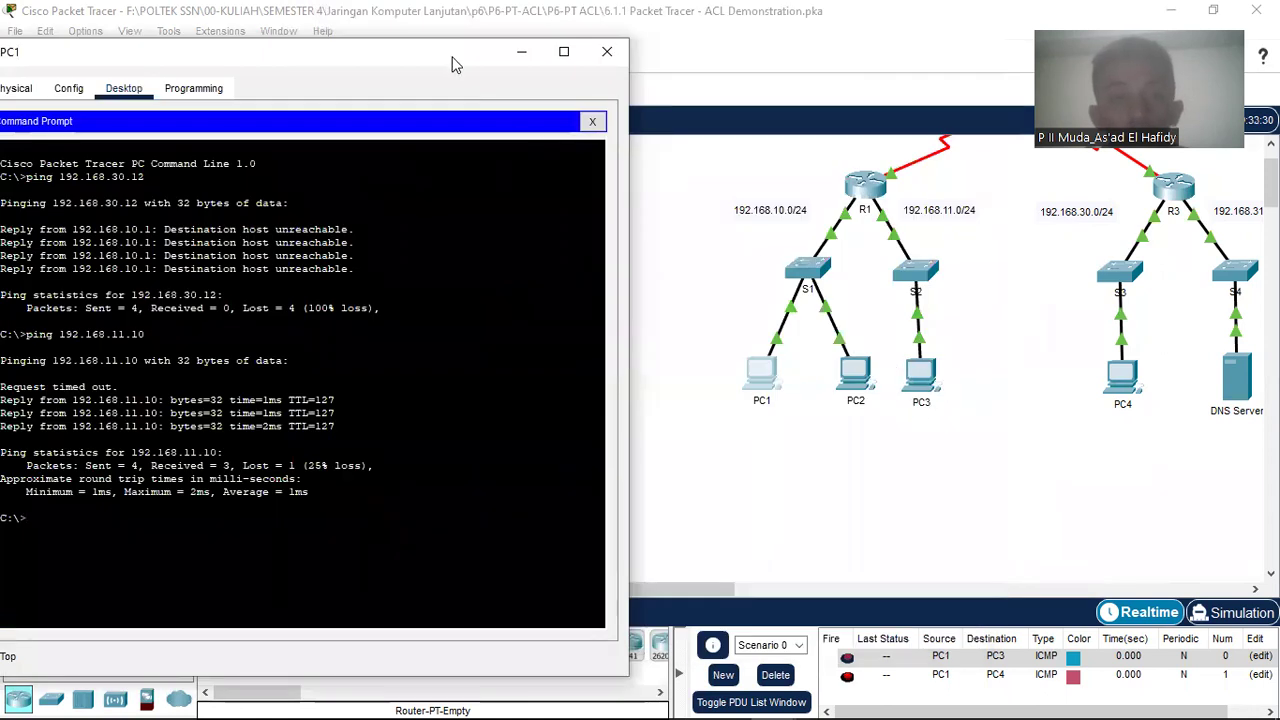
left_click_drag(452, 64, 505, 81)
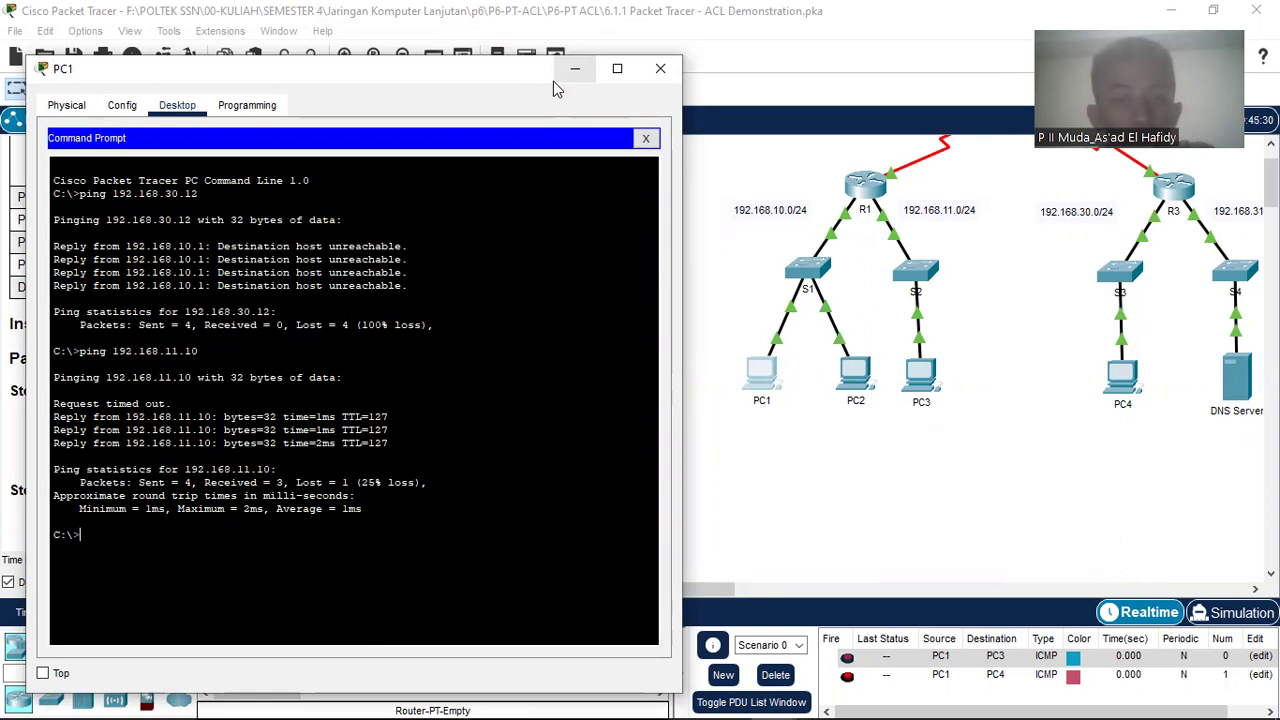
left_click(563, 78)
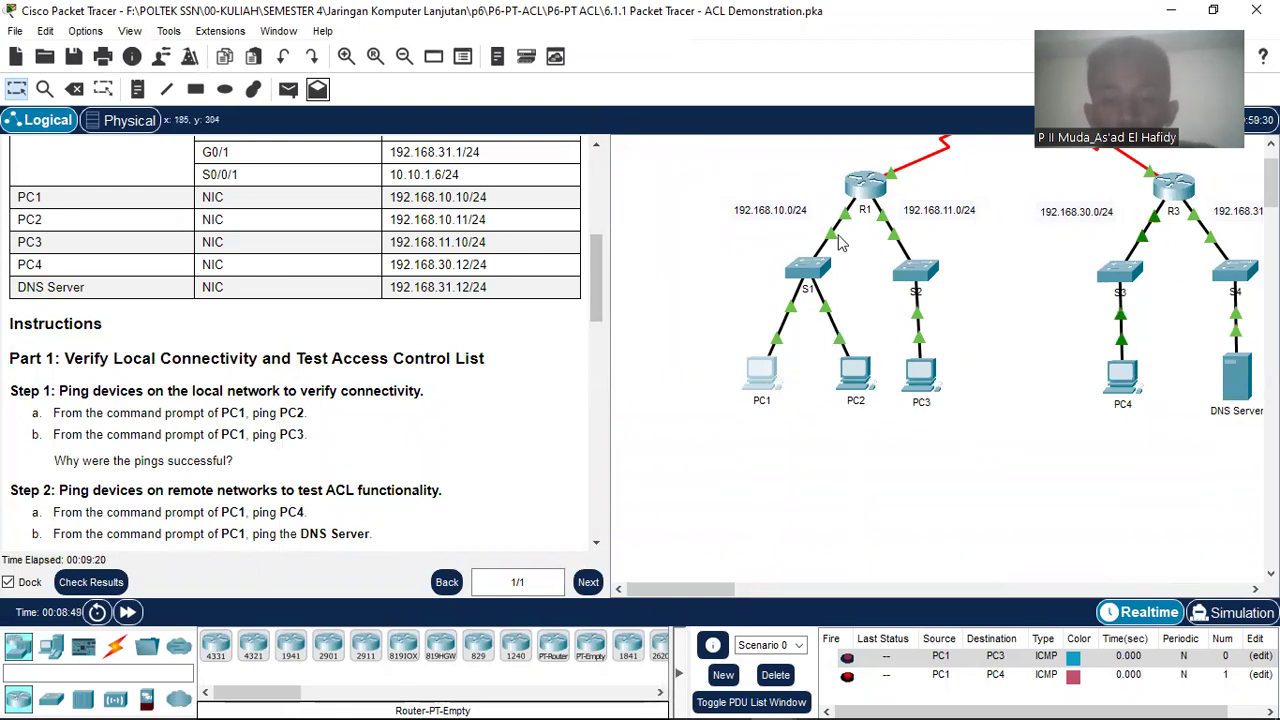
Examine the topology around R1, checking the device details of PC1, PC2 and switch S1.
mouse_move(933, 378)
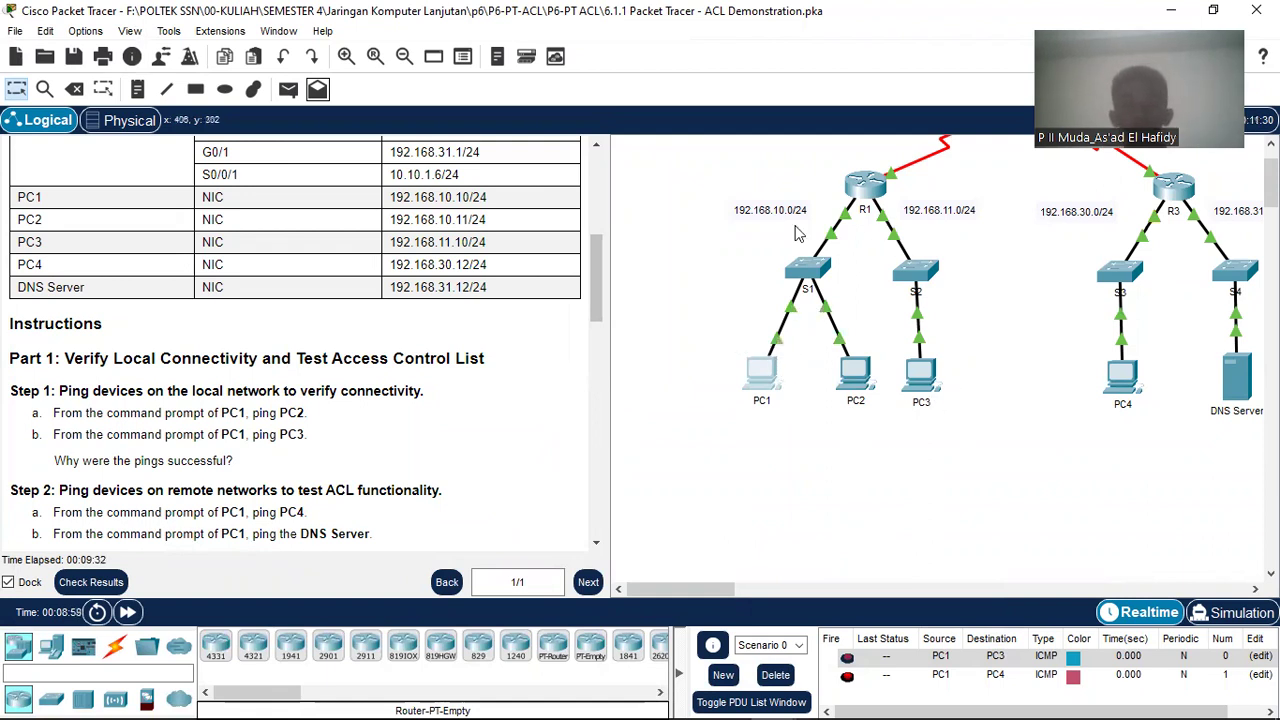
scroll(906, 308, "down", 1)
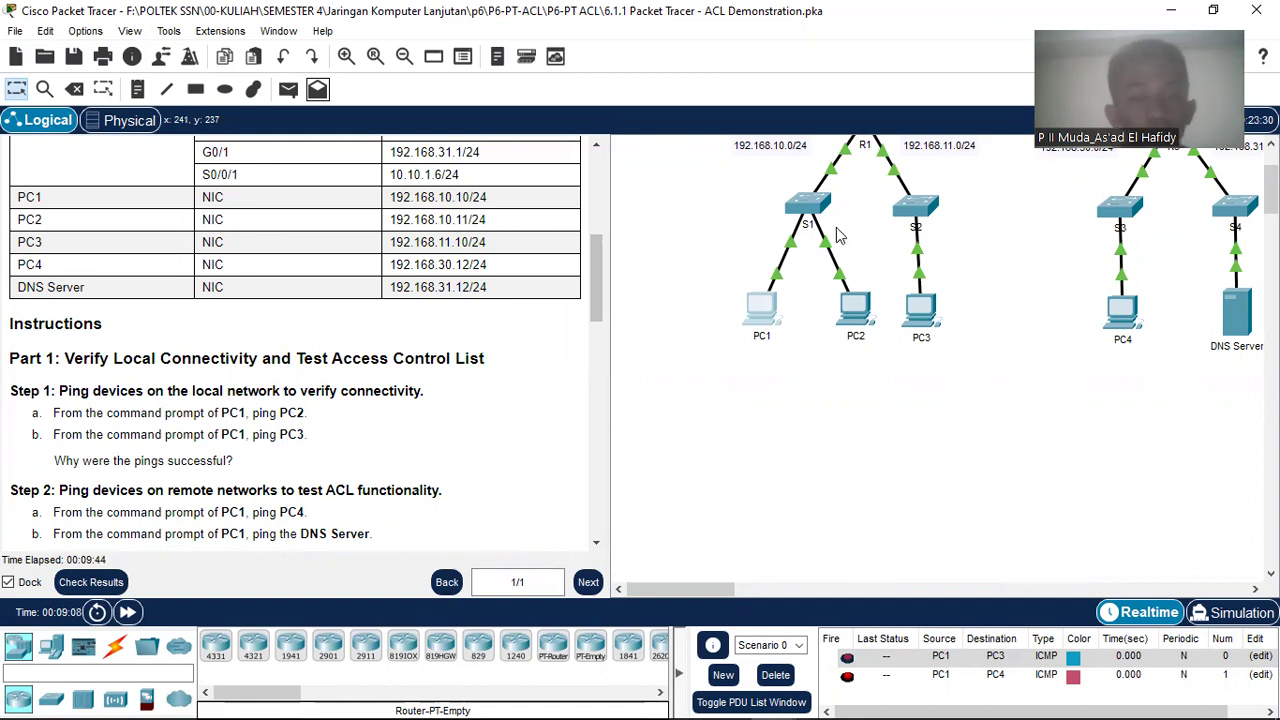
scroll(866, 343, "up", 1)
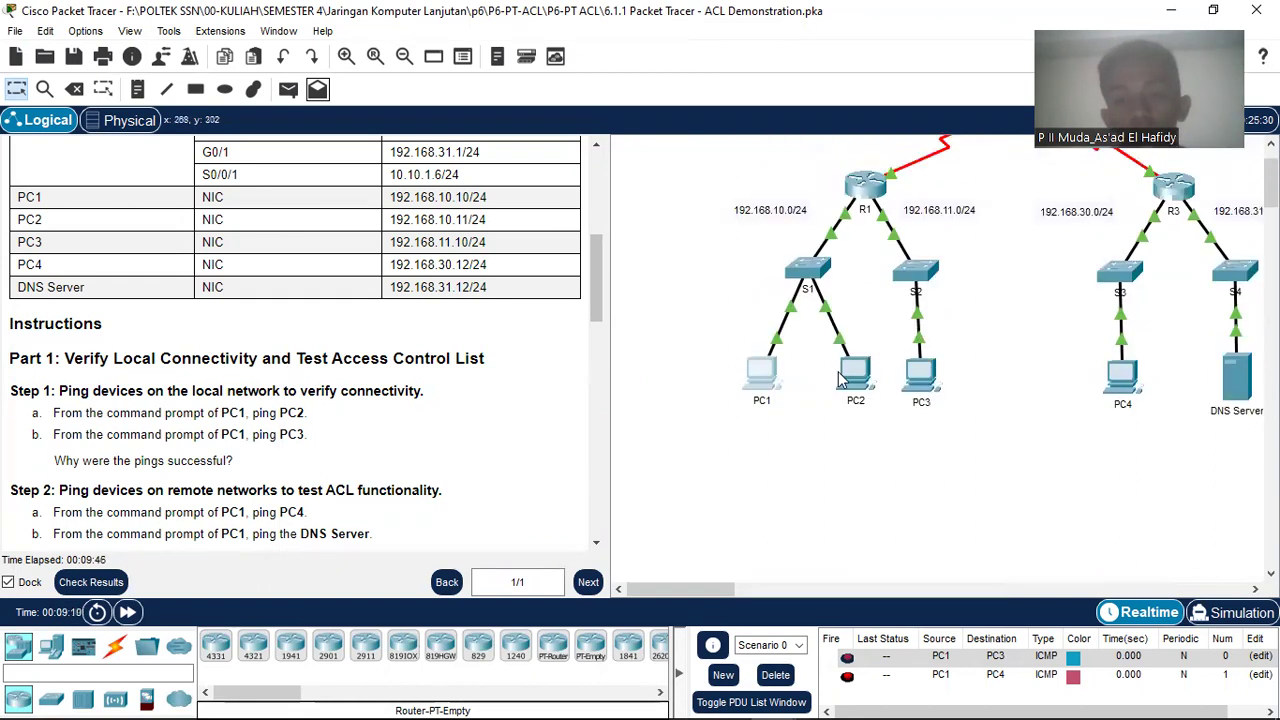
left_click(858, 378)
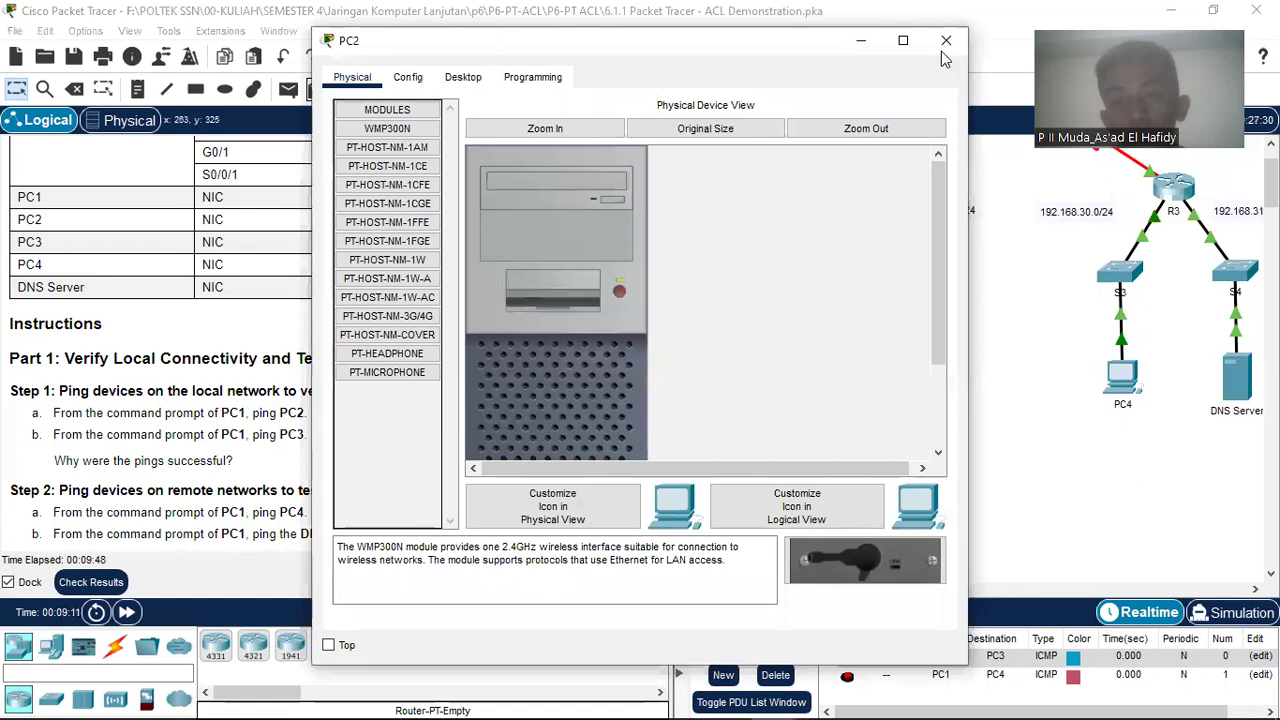
left_click(946, 41)
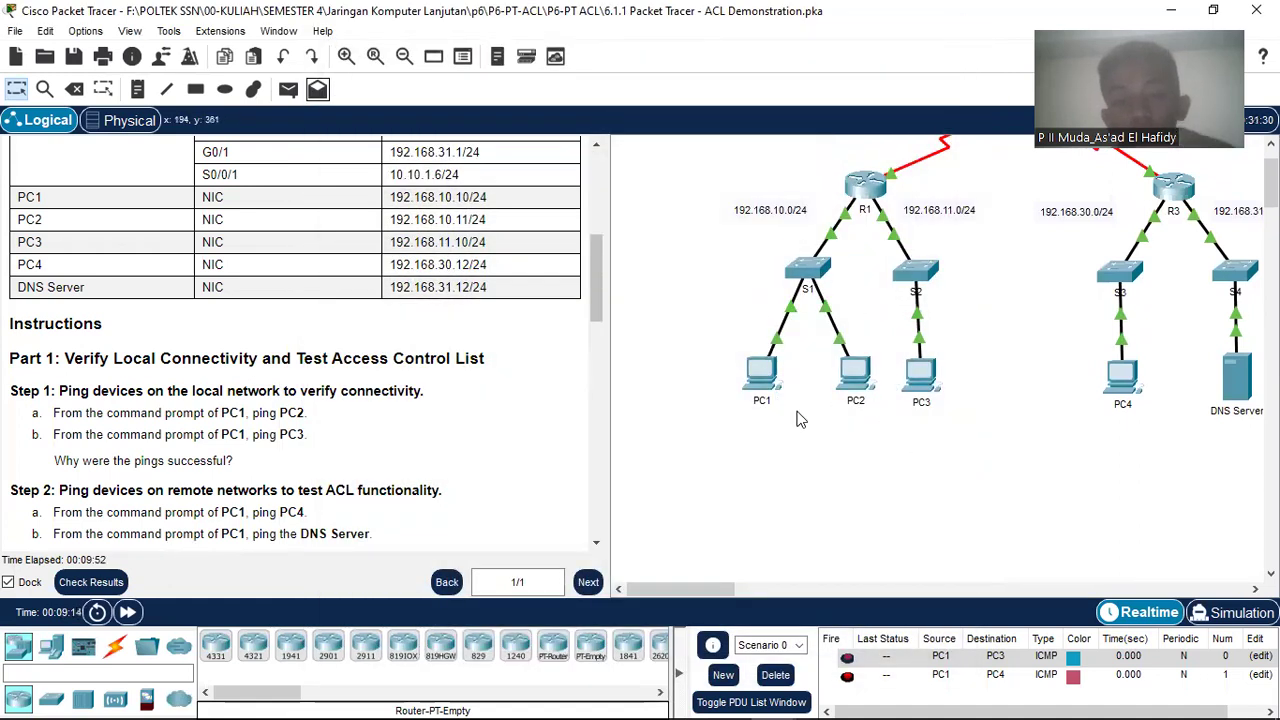
mouse_move(777, 390)
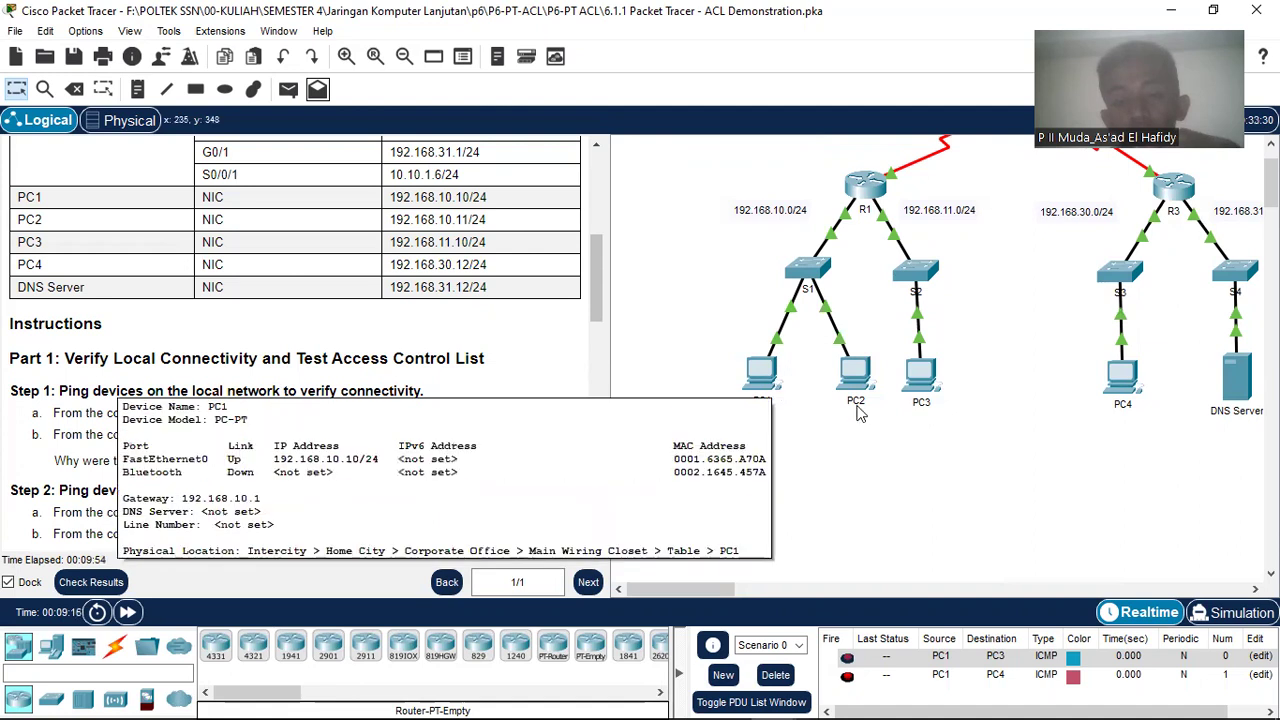
mouse_move(861, 406)
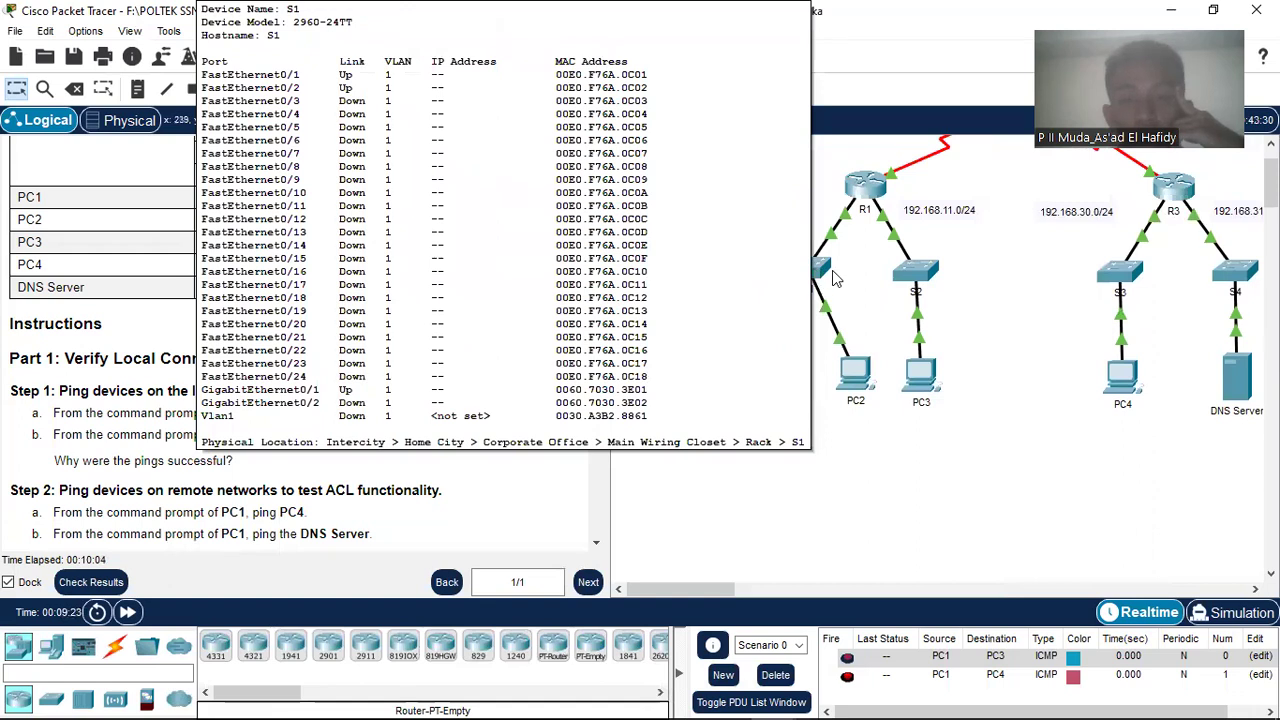
left_click(818, 274)
left_click(946, 40)
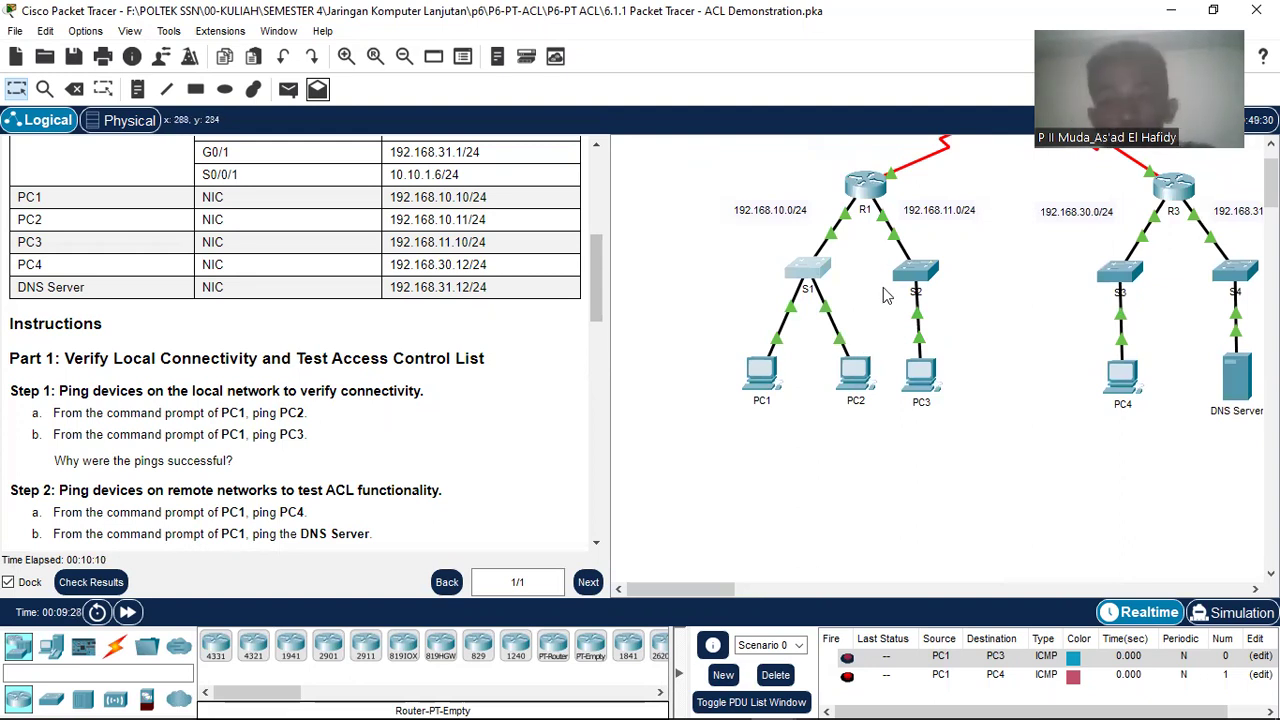
Review the Step 2 instructions on remote networks and ping PC4 at 192.168.30.12 from PC1's command prompt.
scroll(336, 358, "down", 1)
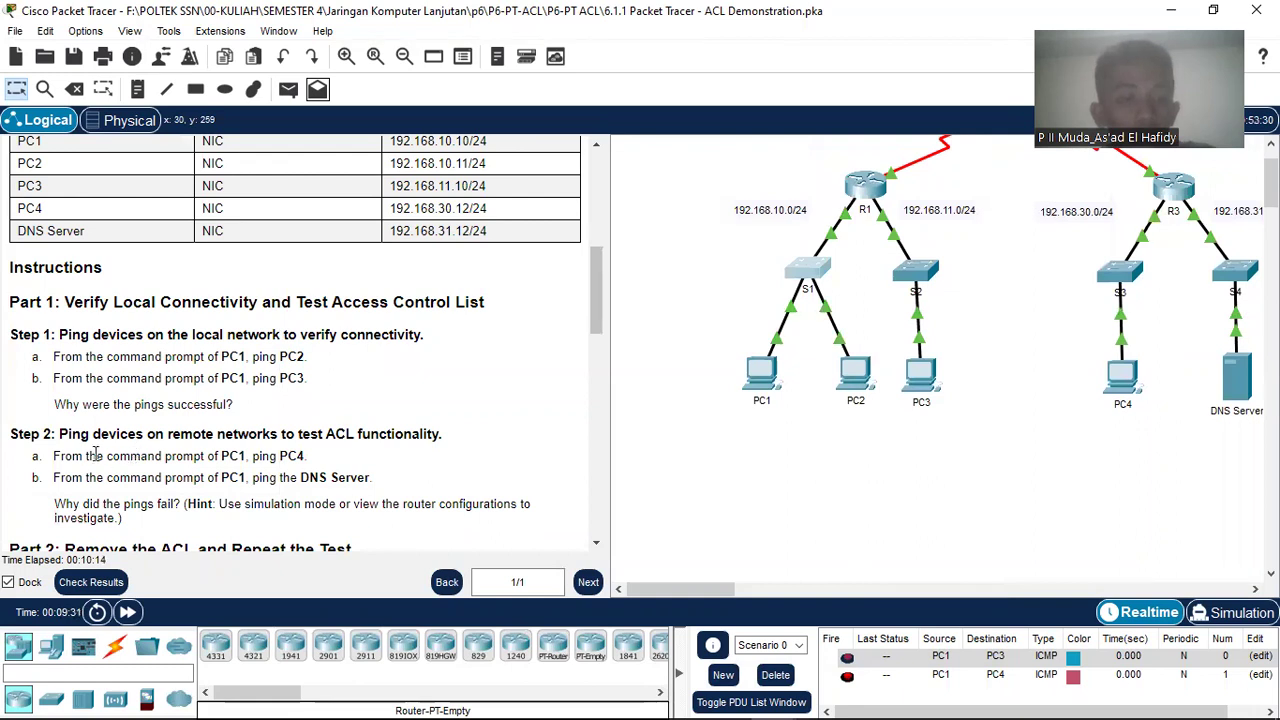
left_click_drag(82, 434, 448, 437)
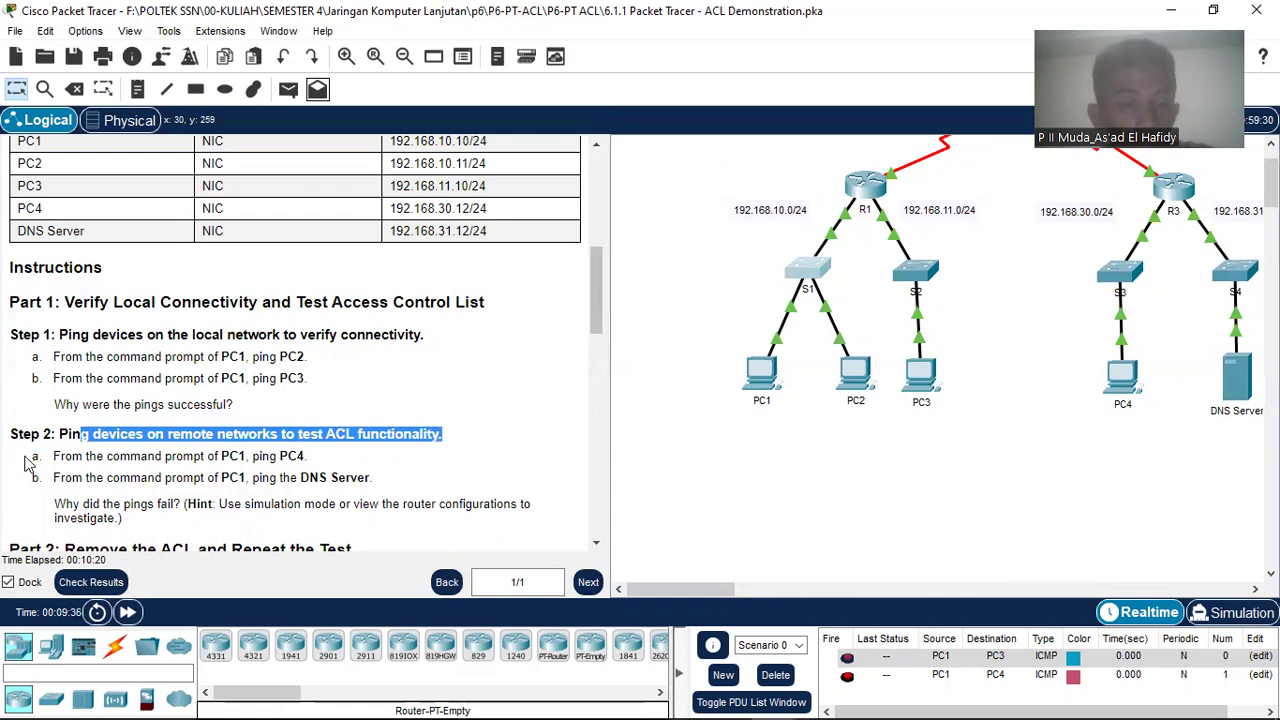
left_click_drag(50, 459, 232, 478)
left_click(750, 480)
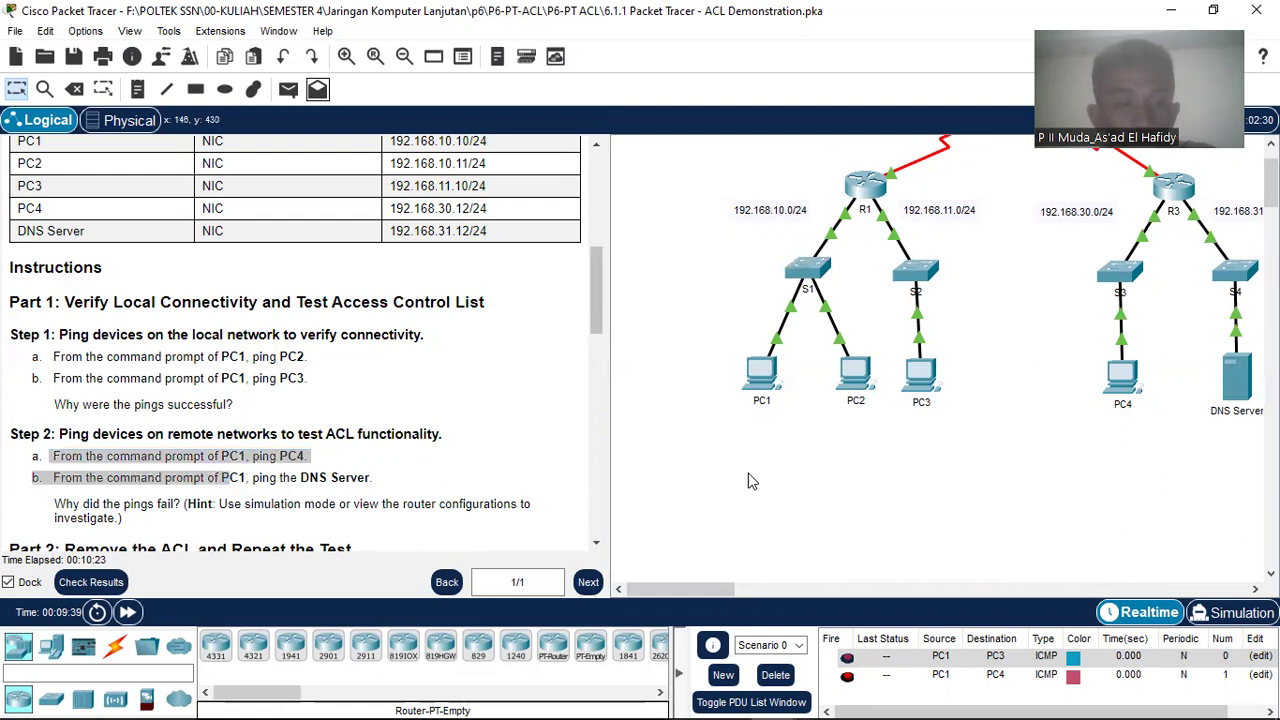
left_click(757, 385)
left_click_drag(374, 102, 970, 90)
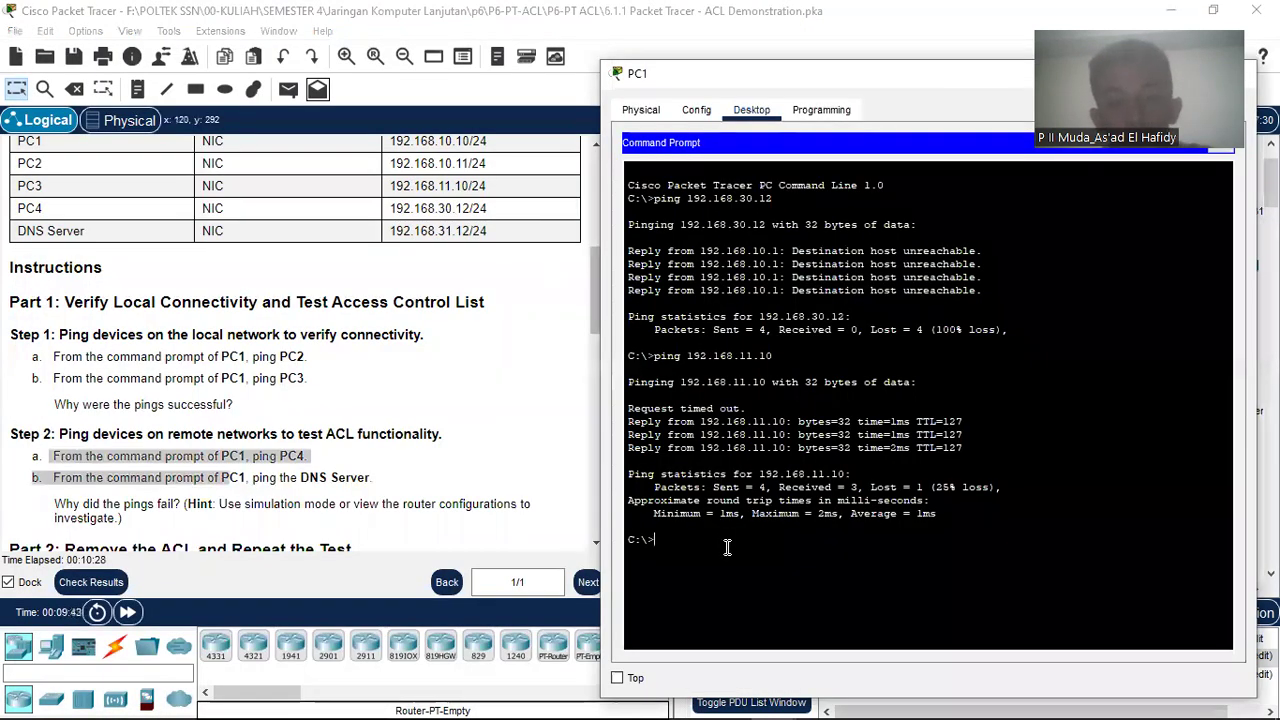
type("ping 192.168.30.12")
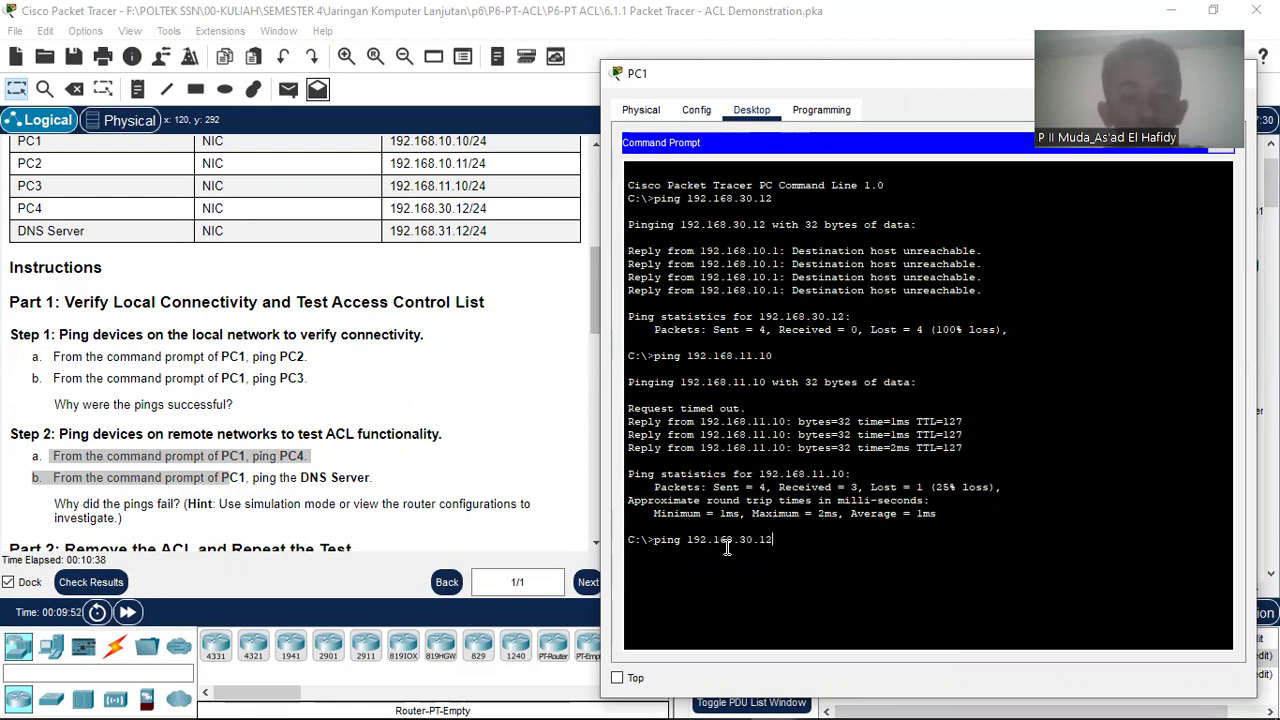
key("Return")
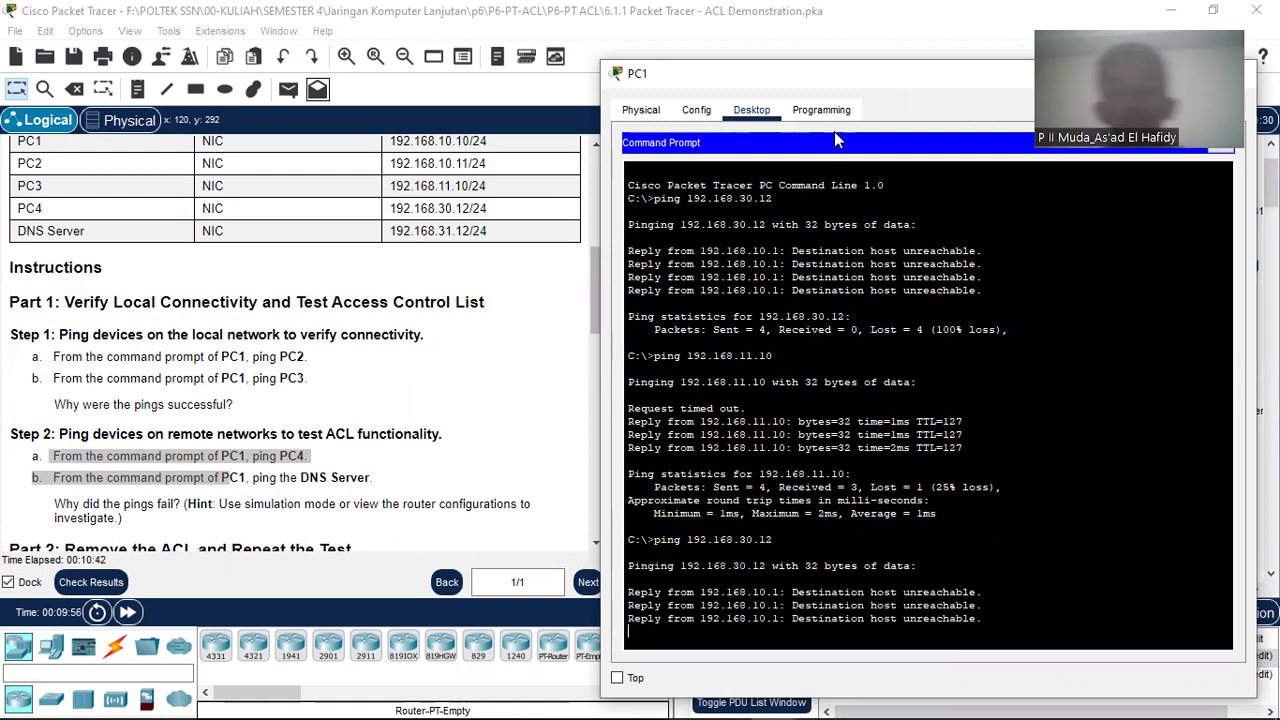
Review the latest PC4 ping replies and statistics on PC1, and minimize the PC1 window.
left_click_drag(838, 79, 745, 70)
scroll(747, 413, "up", 2)
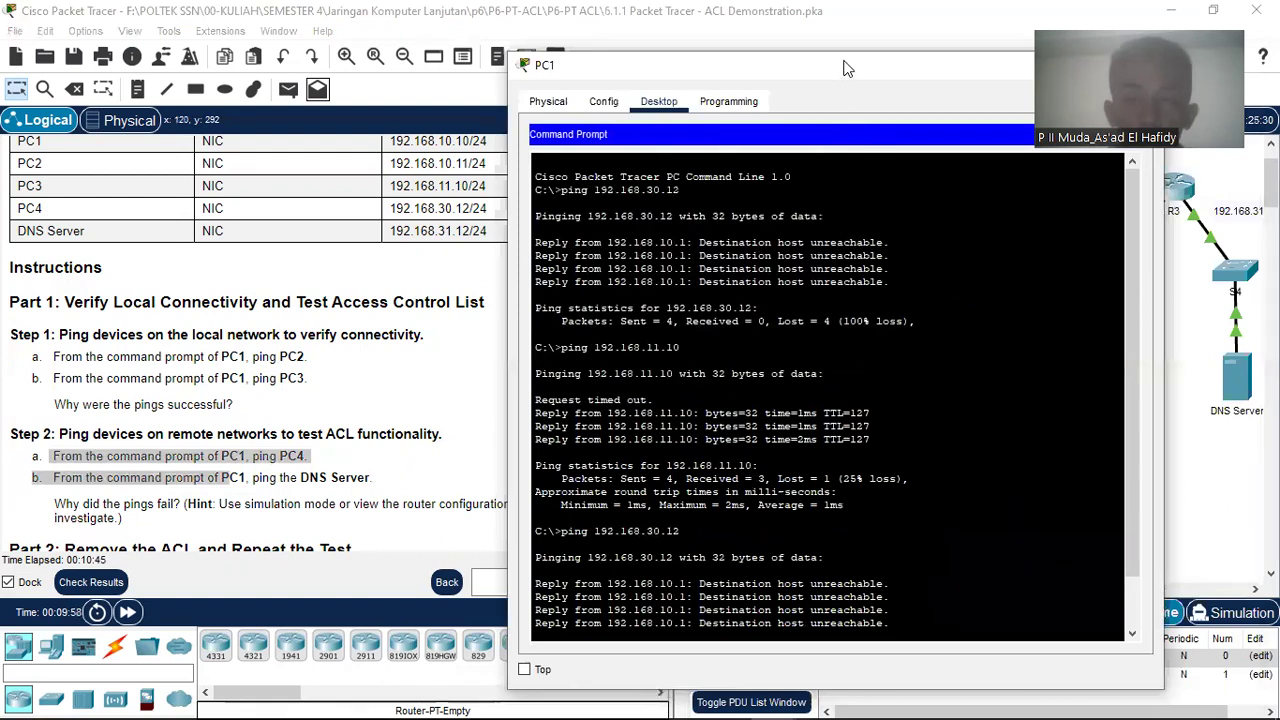
left_click_drag(845, 68, 708, 48)
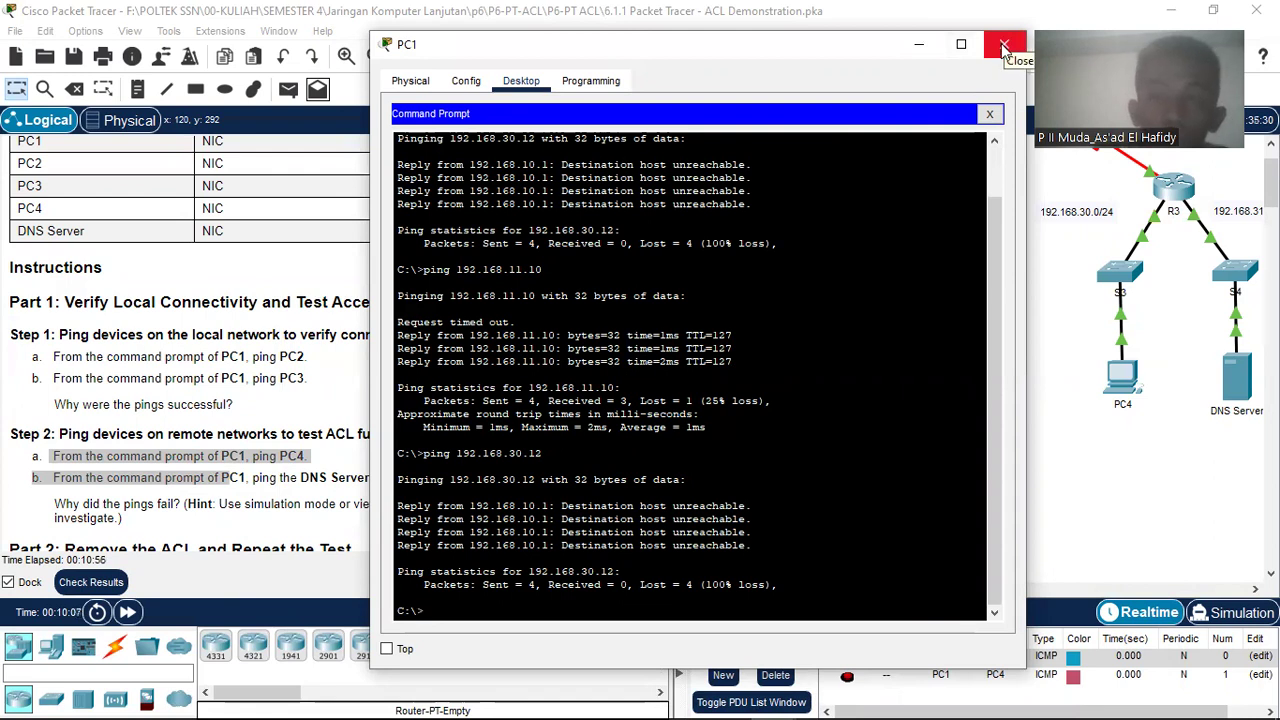
left_click(919, 45)
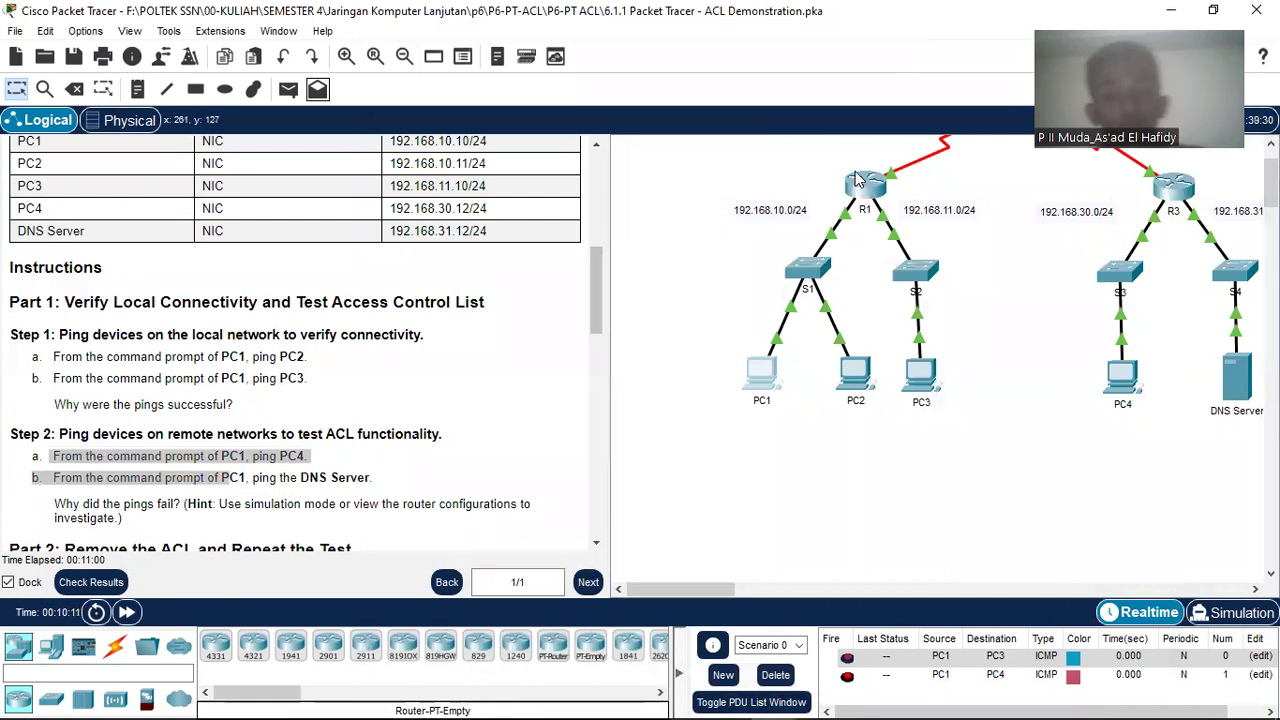
Ping the DNS Server at 192.168.31.12 from PC1's command prompt, moving the PC1 window clear of the address table.
left_click(216, 487)
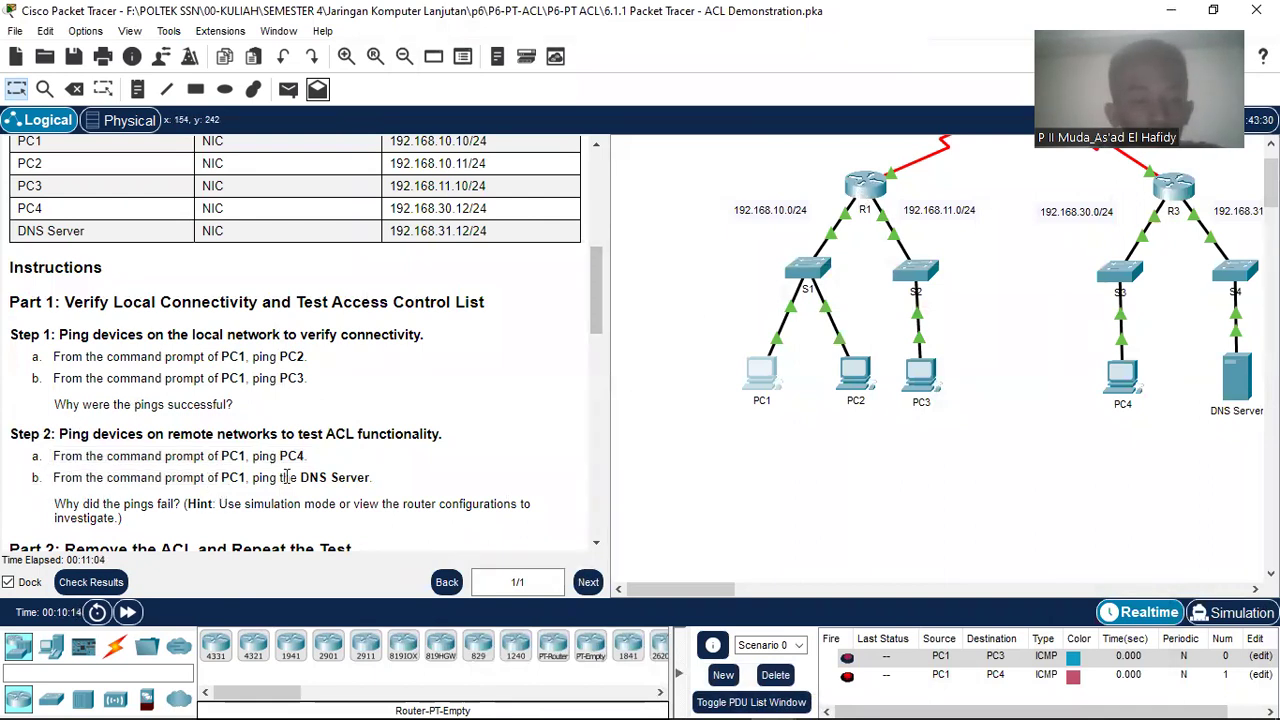
mouse_move(853, 693)
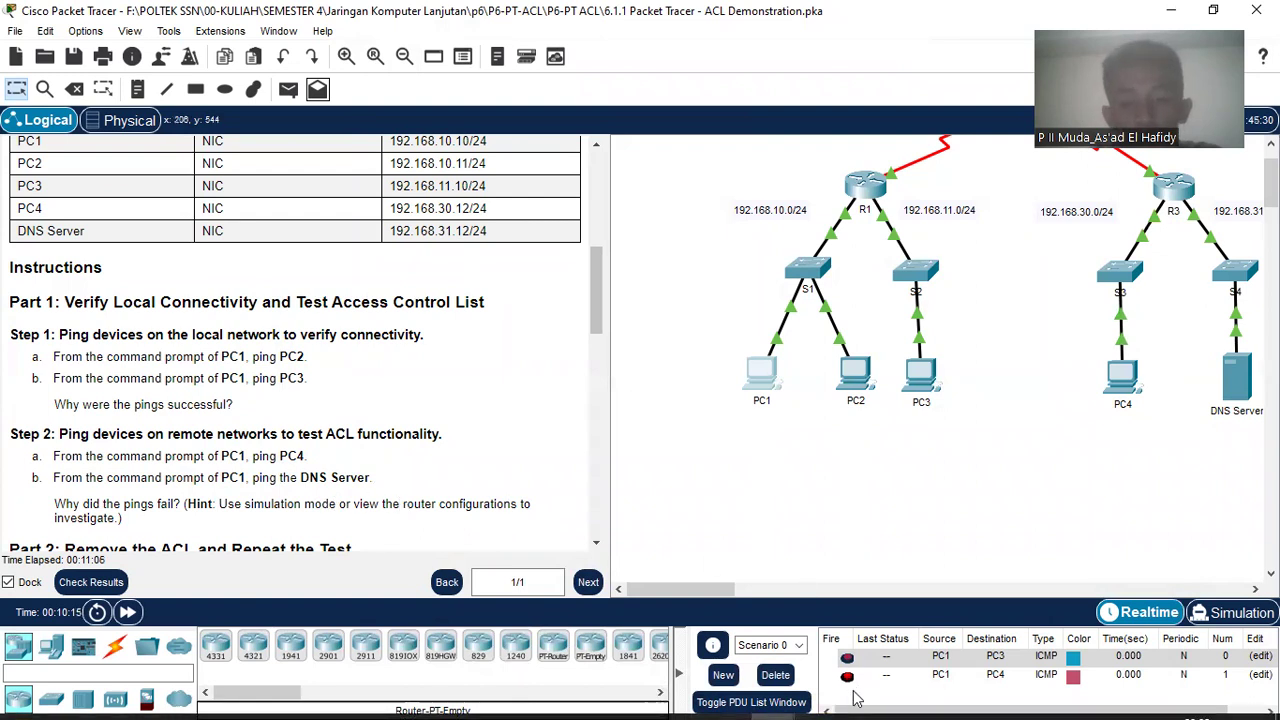
mouse_move(772, 698)
left_click(880, 600)
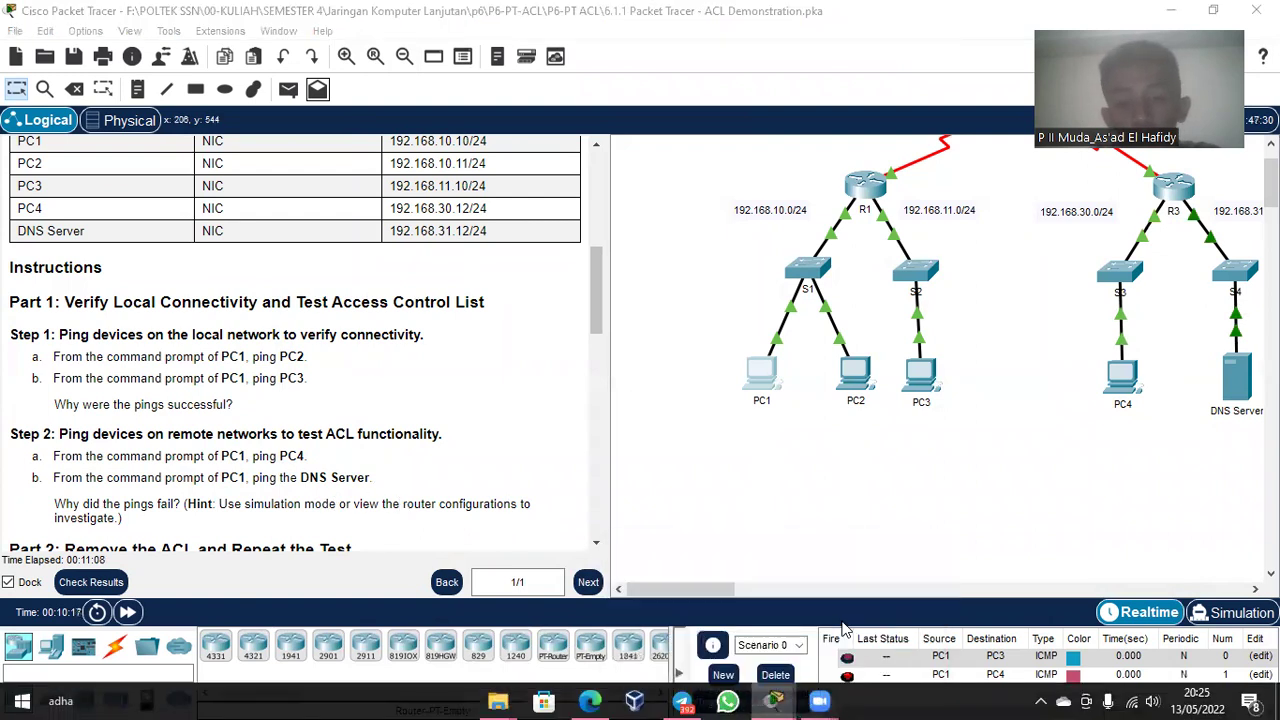
type("pi")
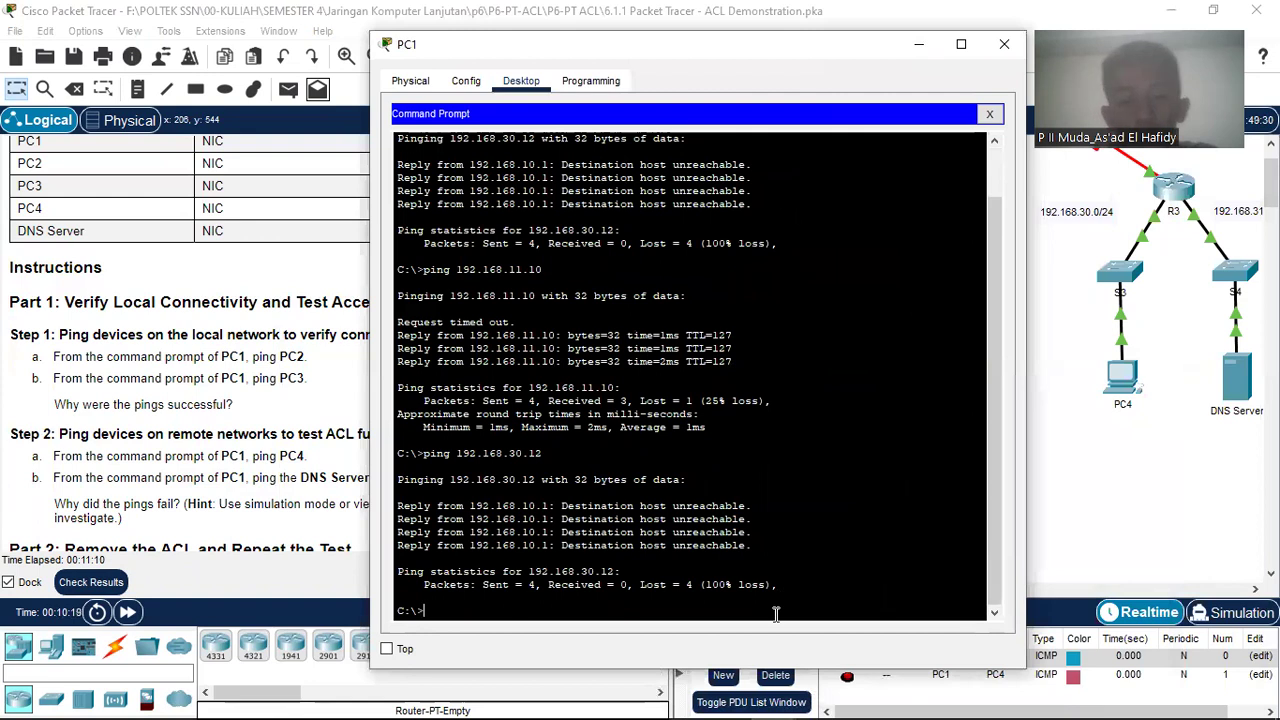
type("ng")
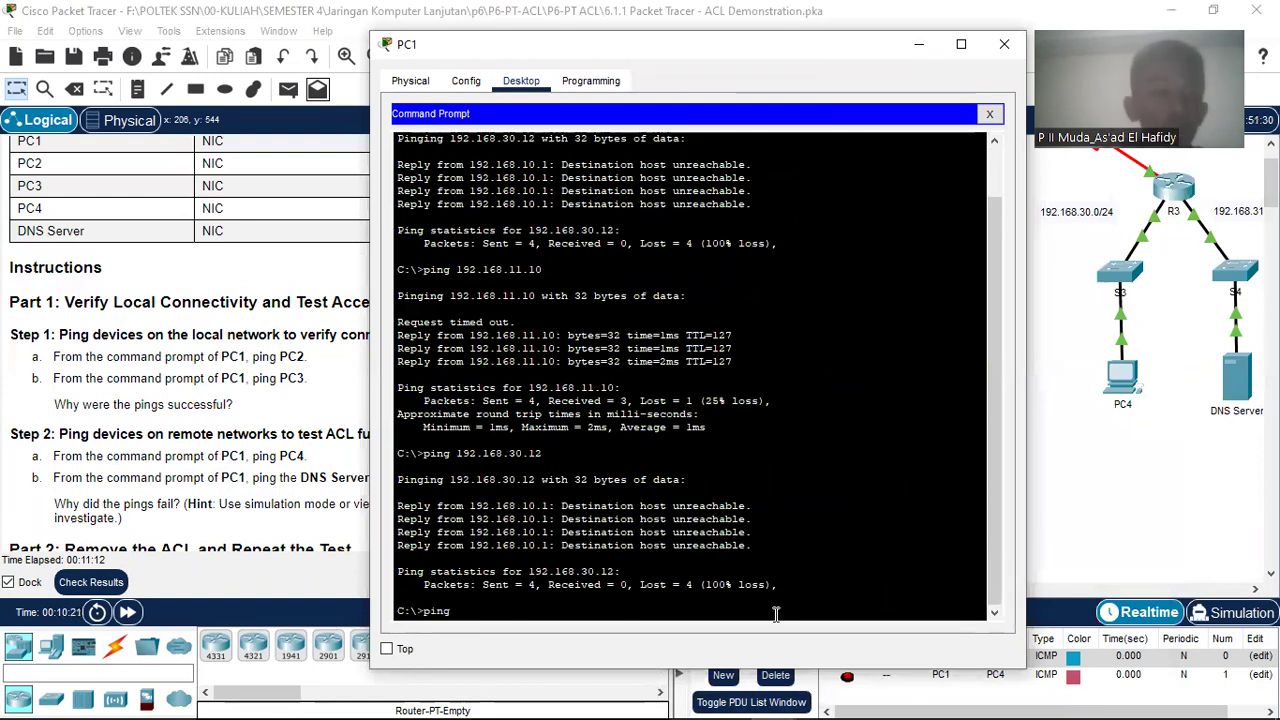
left_click_drag(549, 43, 774, 47)
type("192.168")
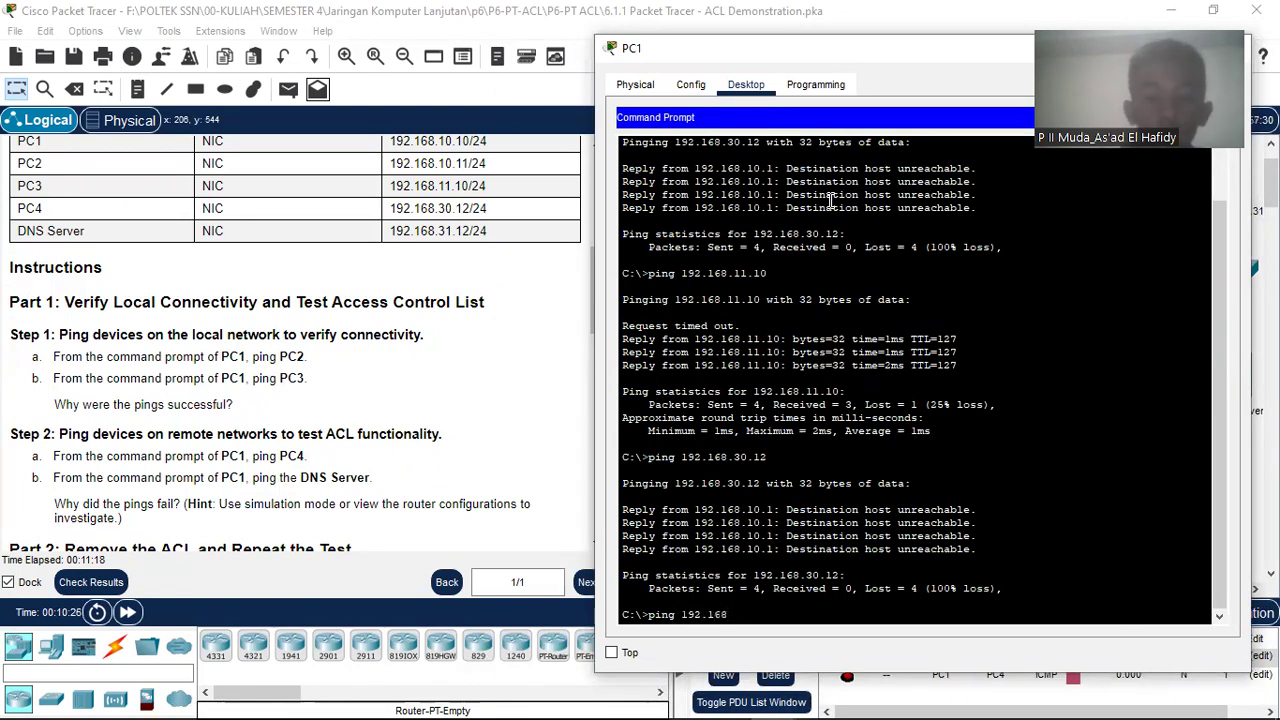
type(".")
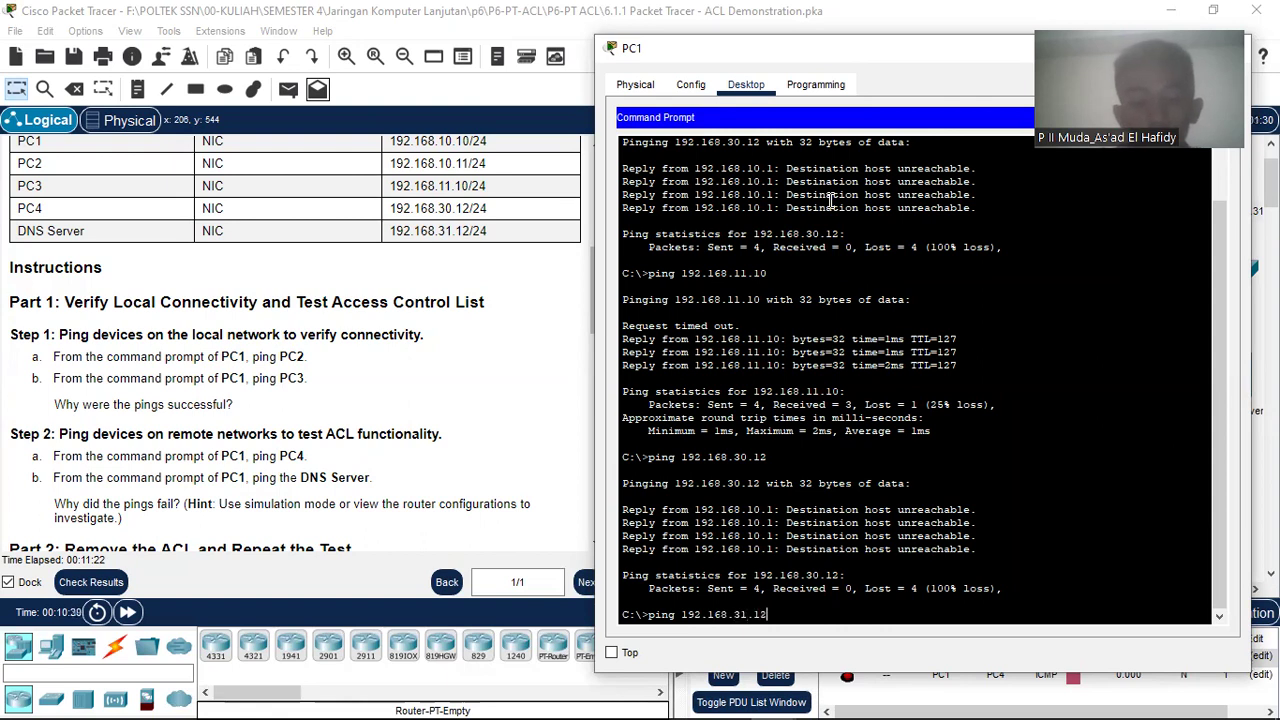
type("31.12")
key("Return")
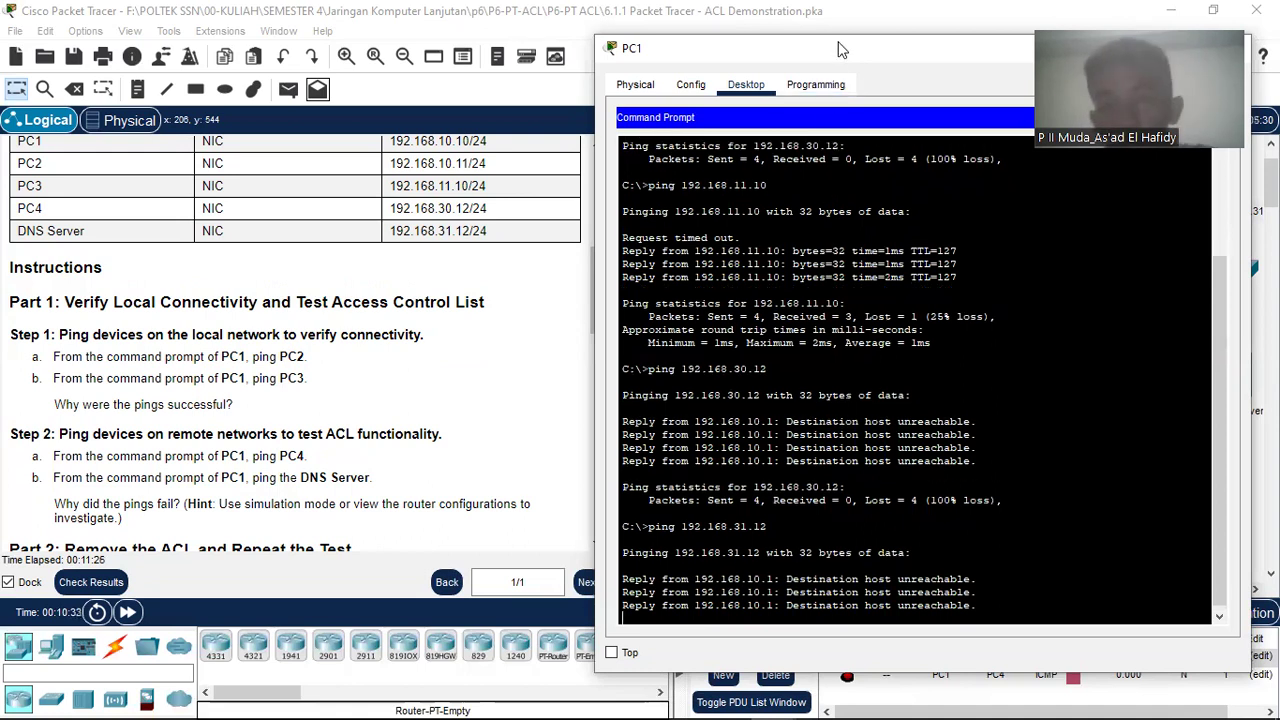
Review the DNS Server ping replies and statistics on PC1, and close the PC1 window.
left_click_drag(770, 55, 546, 68)
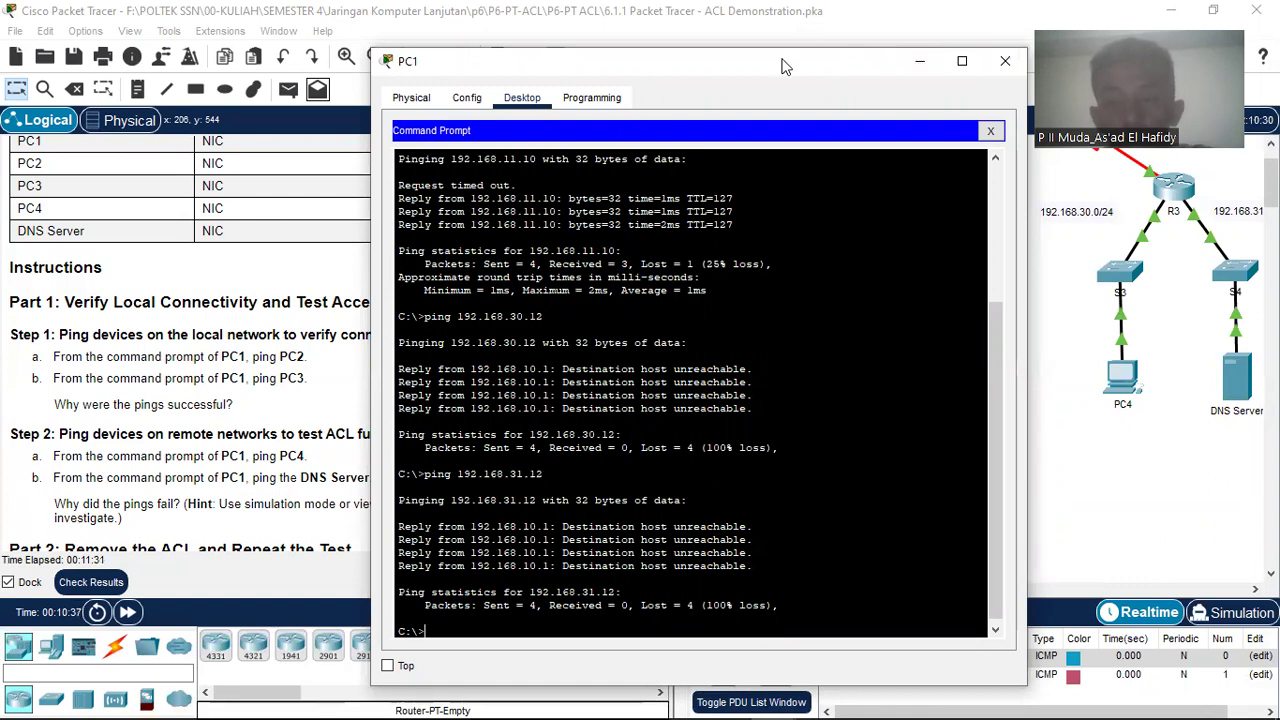
left_click_drag(785, 66, 843, 70)
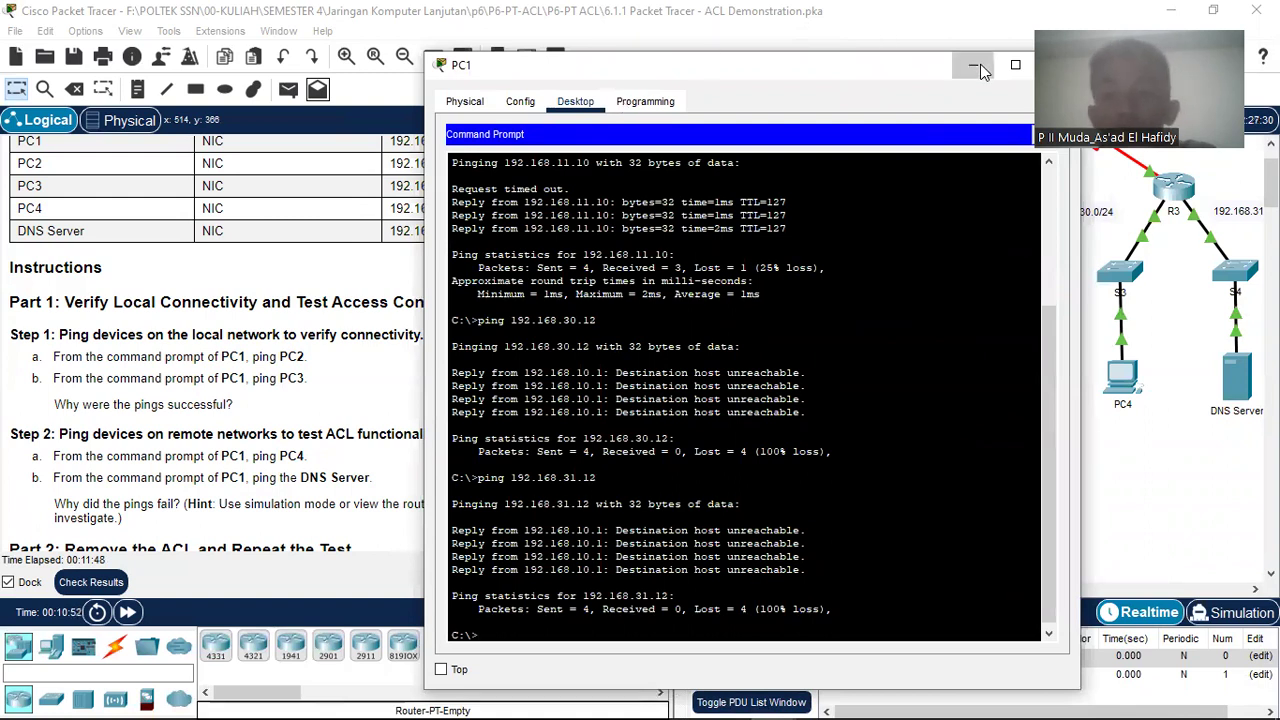
left_click(1057, 64)
Look at R1's command line output, and examine the topology between PC1 and the remote networks, including the device details of switch S2.
left_click(878, 190)
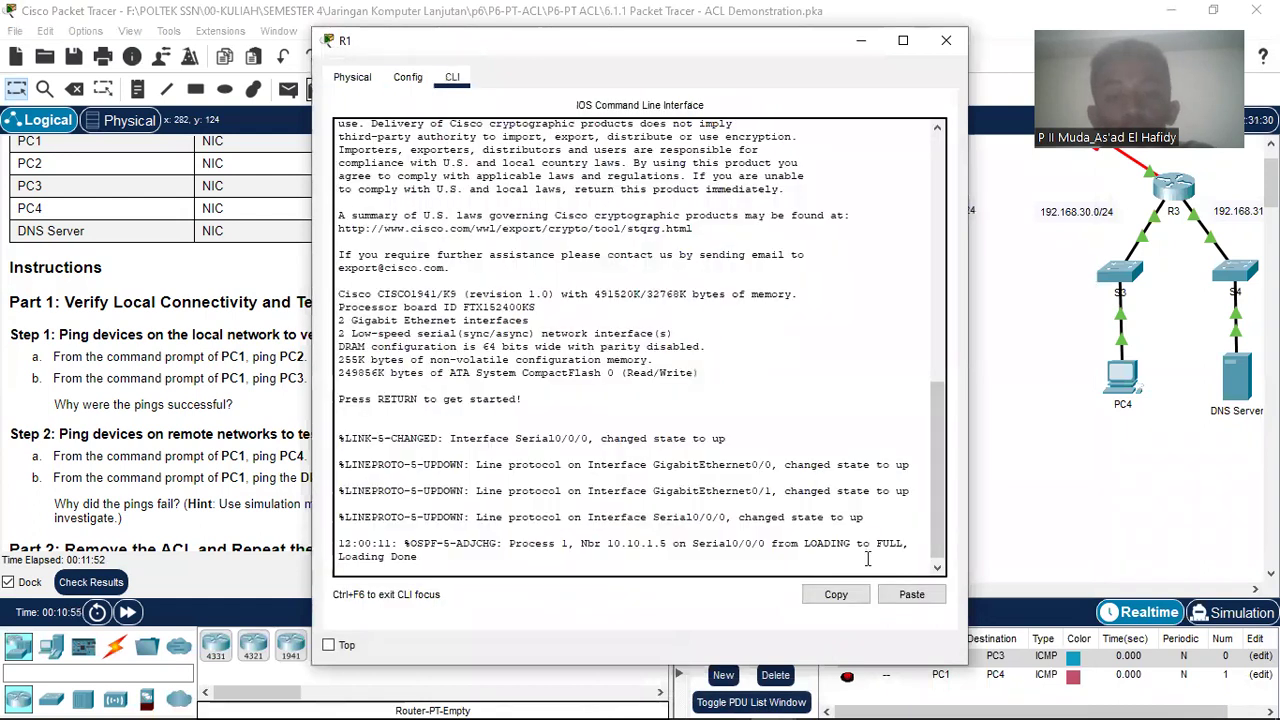
left_click(945, 41)
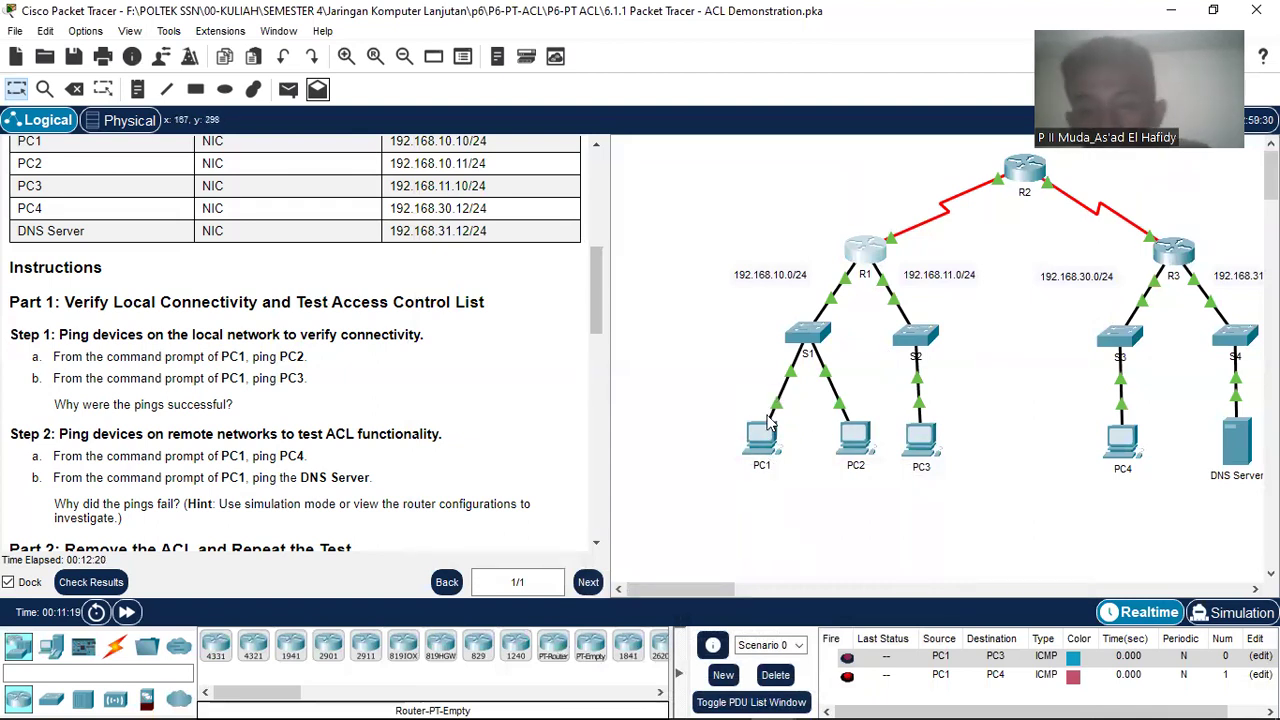
mouse_move(770, 450)
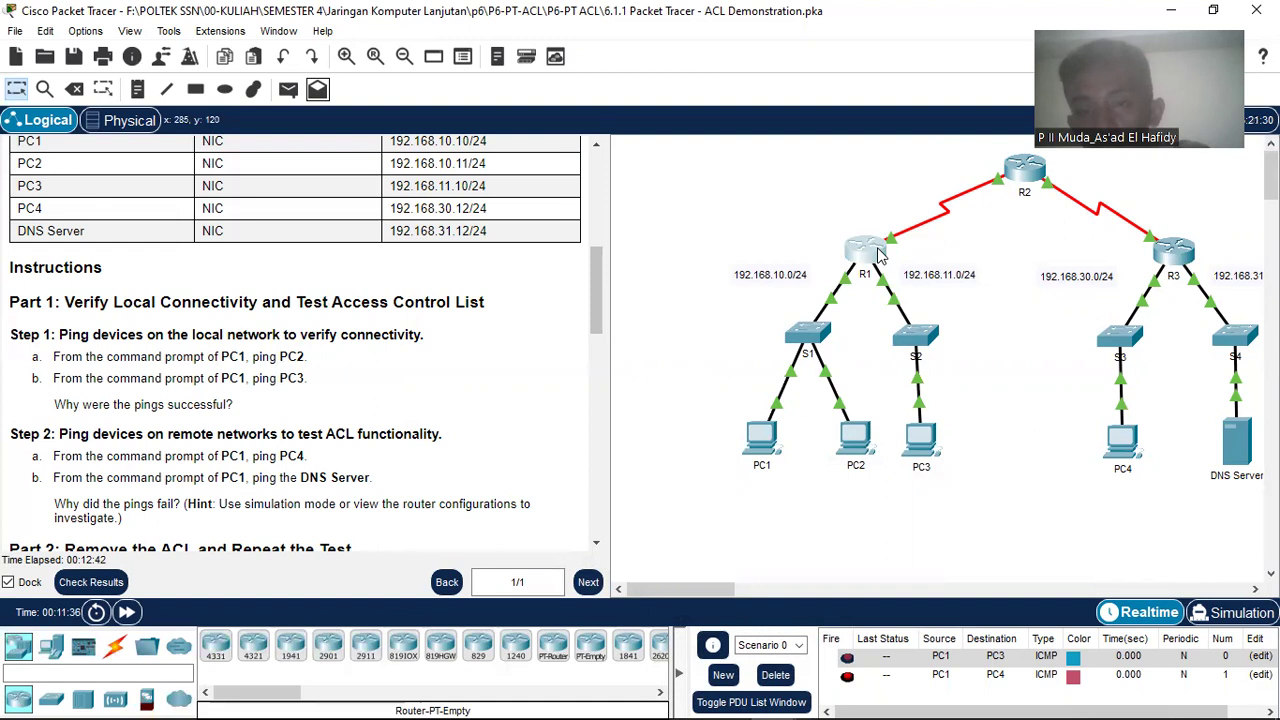
mouse_move(878, 255)
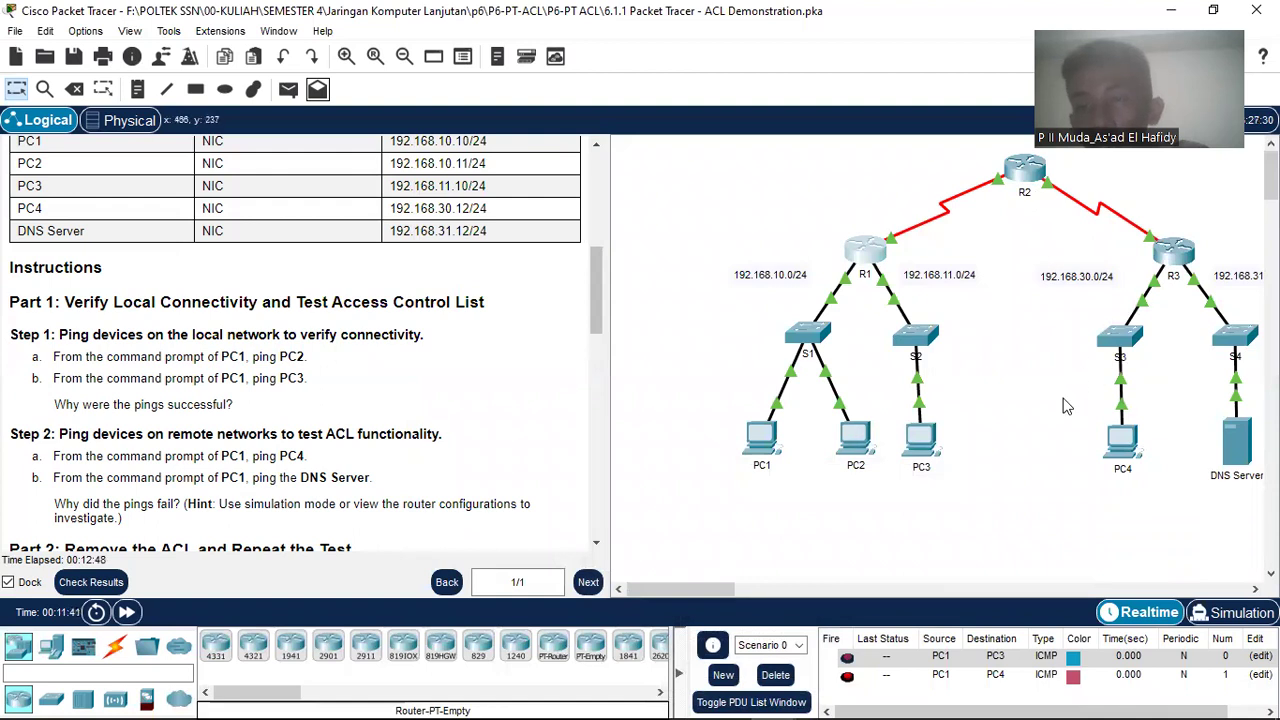
mouse_move(940, 333)
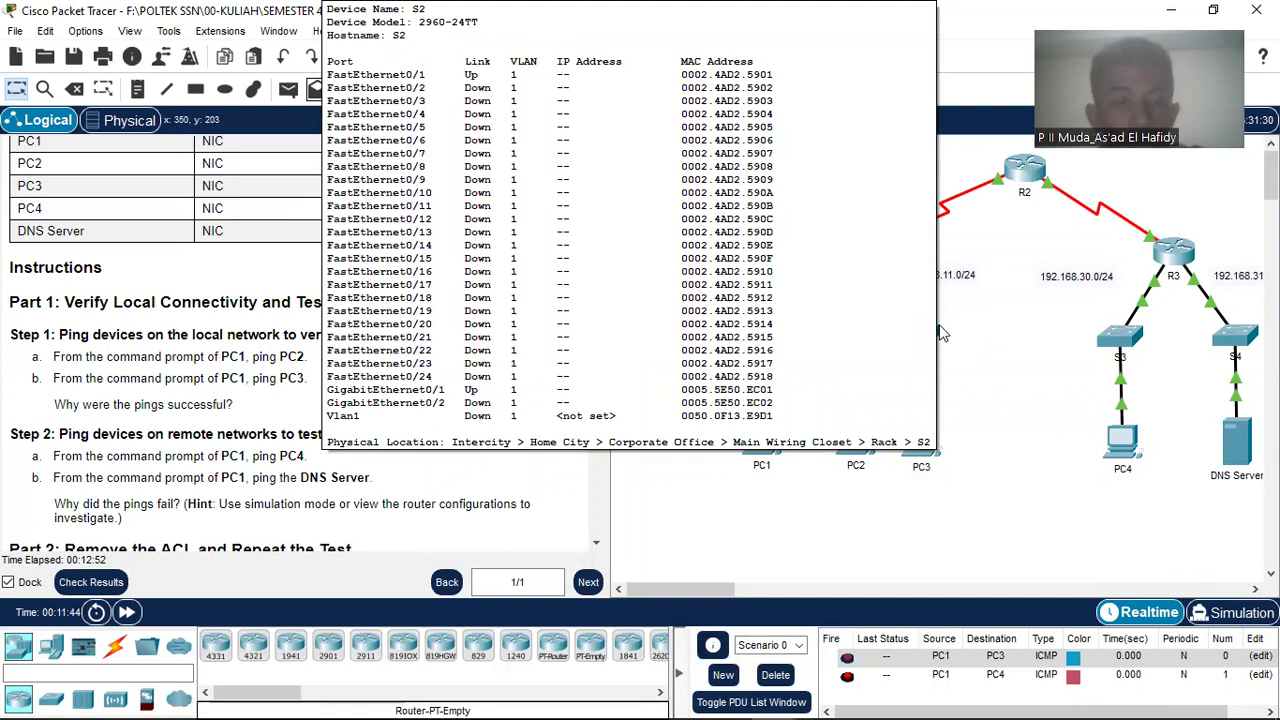
Read on in the instructions to Part 2, Step 1, about investigating the ACL configuration with show commands.
scroll(393, 443, "down", 1)
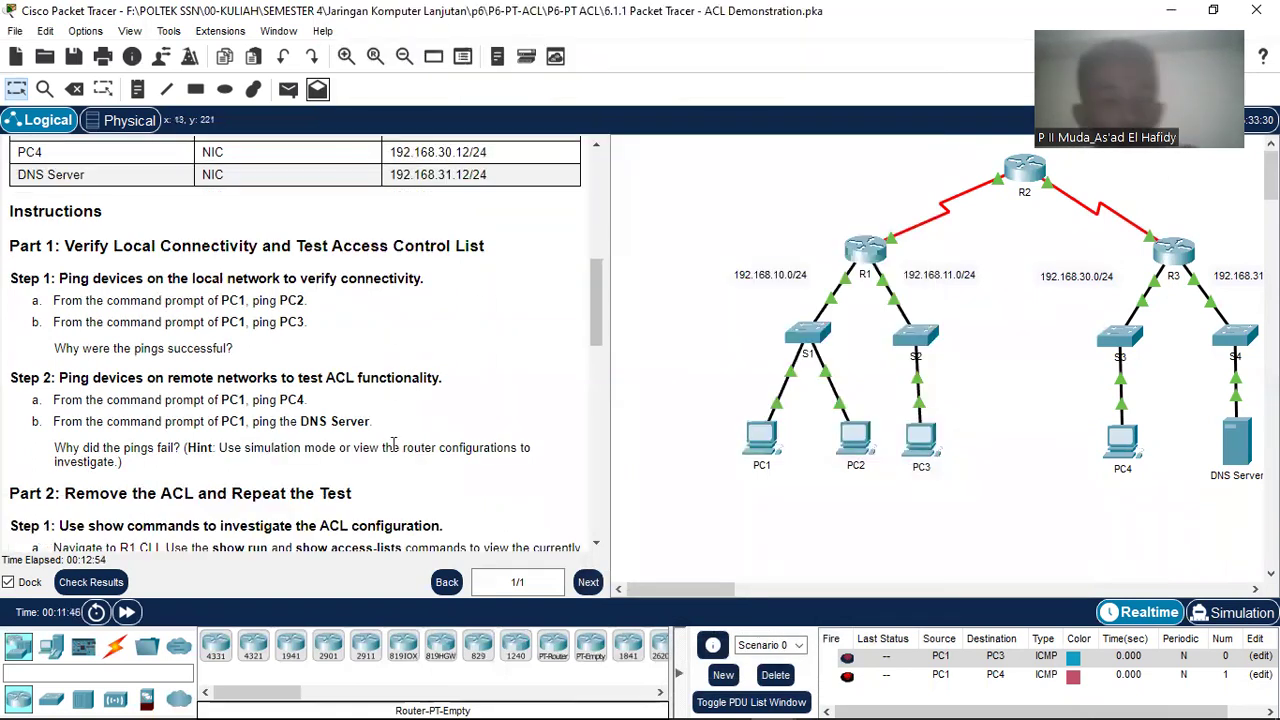
scroll(330, 445, "down", 1)
scroll(75, 457, "down", 1)
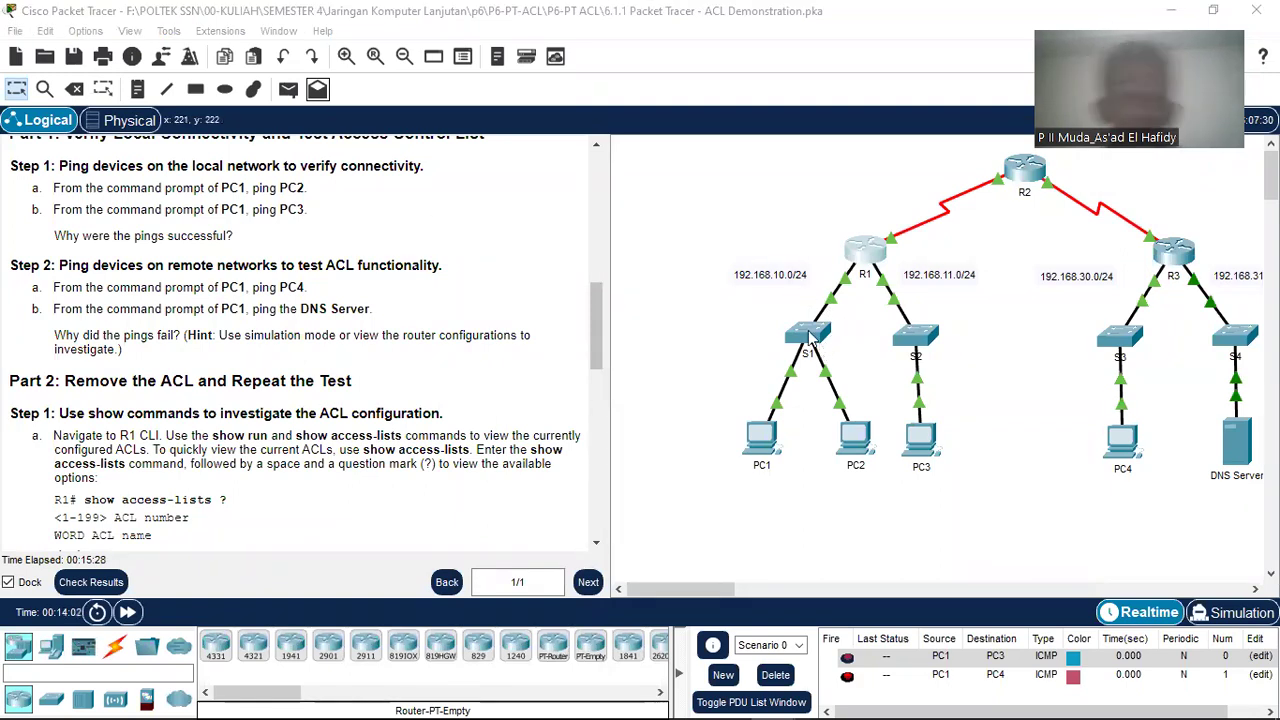
Examine R1's running configuration in its CLI, from the version and interface sections through to the access-list entries.
left_click(862, 252)
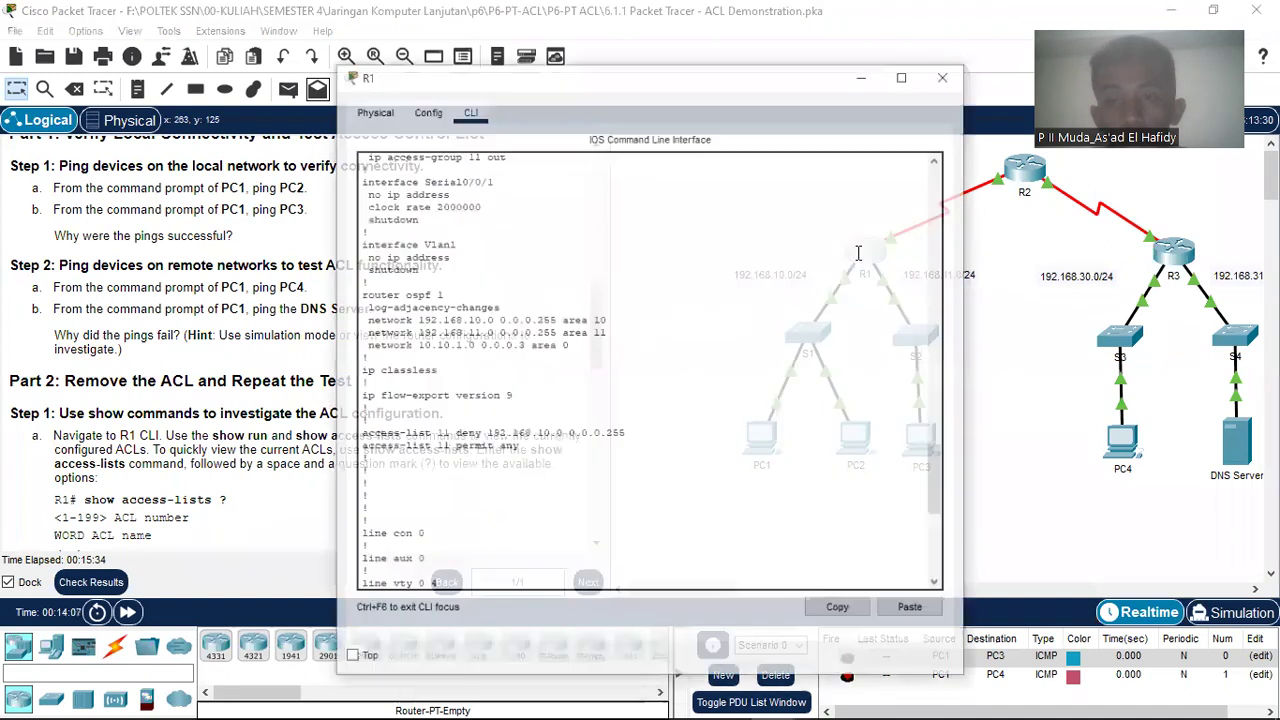
scroll(623, 294, "up", 15)
scroll(623, 294, "up", 20)
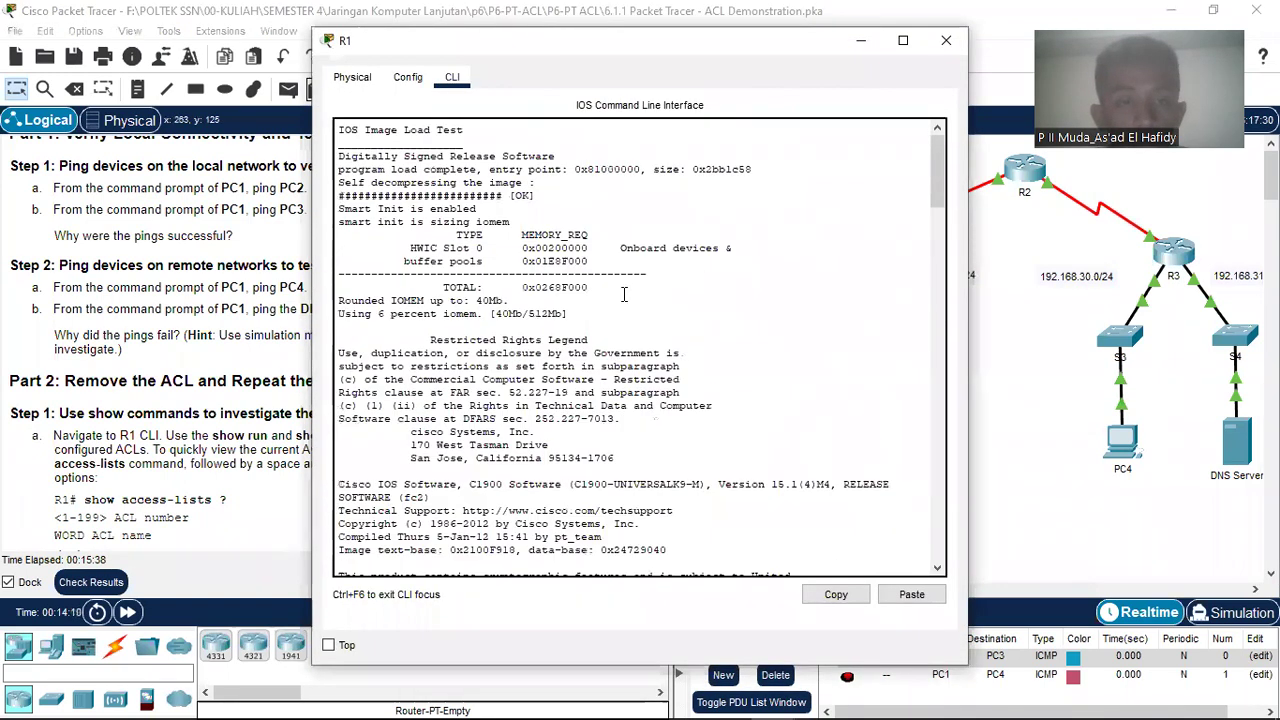
scroll(623, 294, "down", 7)
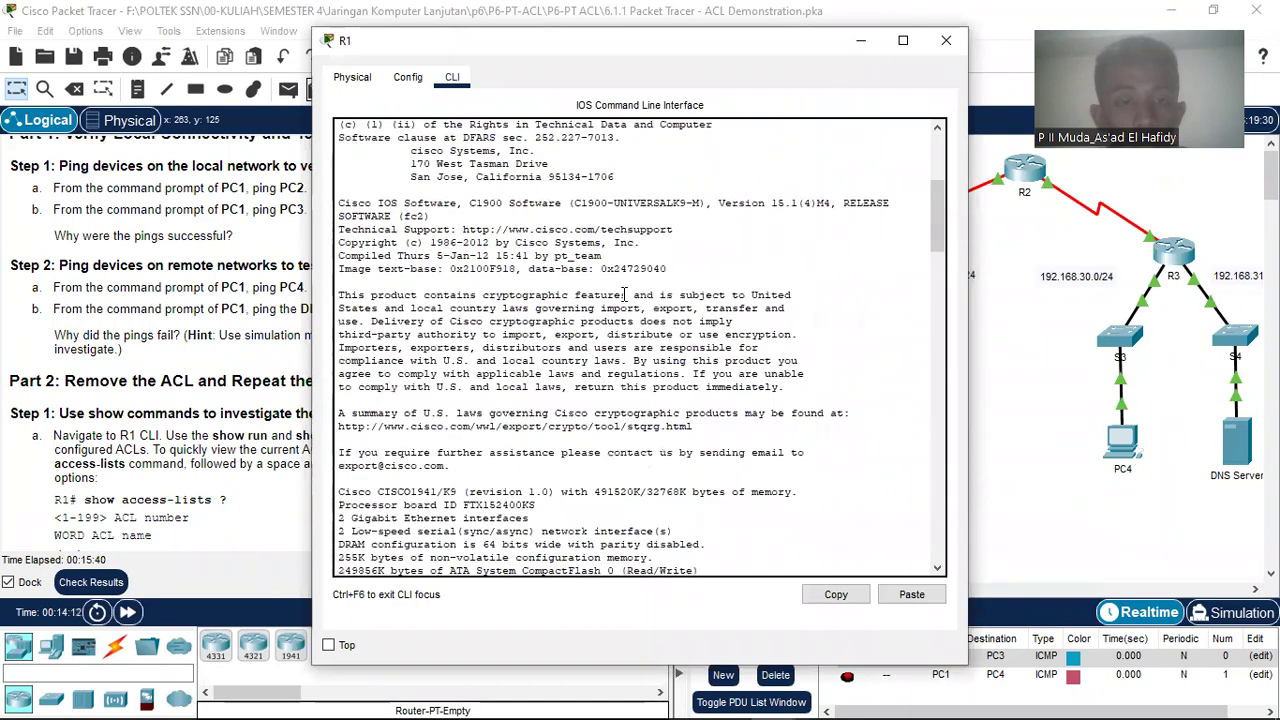
scroll(623, 294, "down", 11)
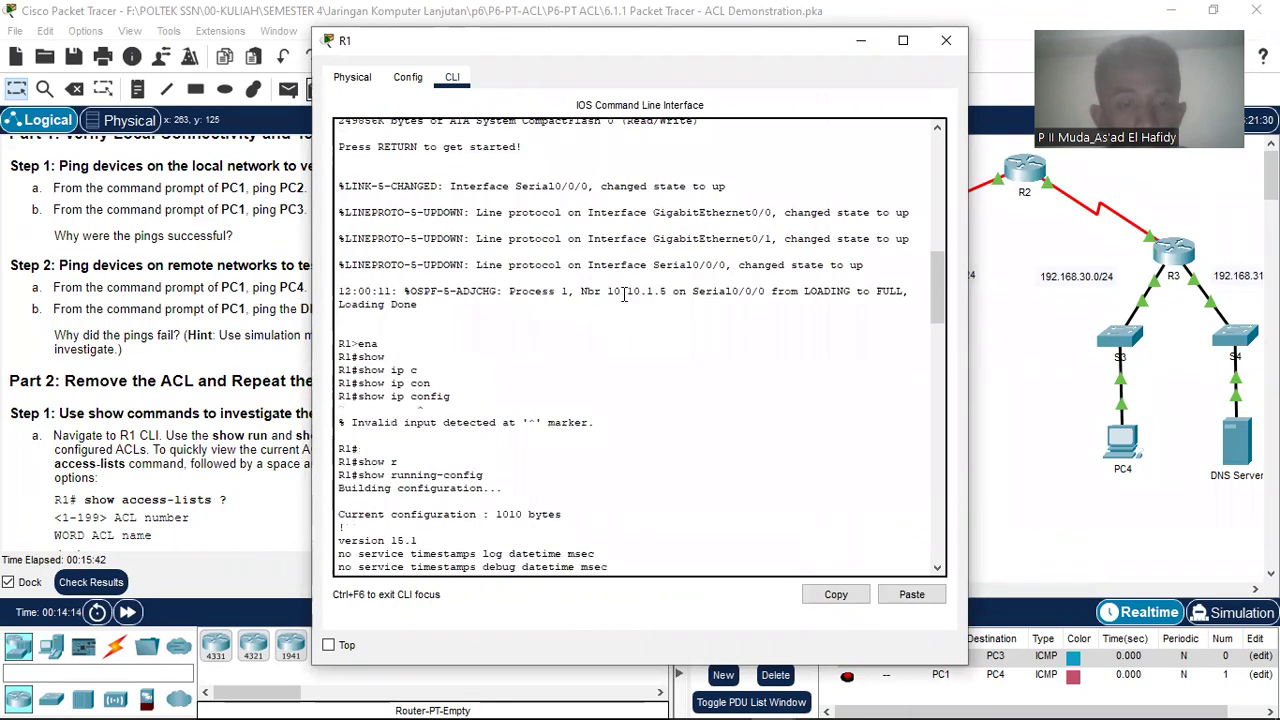
scroll(623, 294, "down", 3)
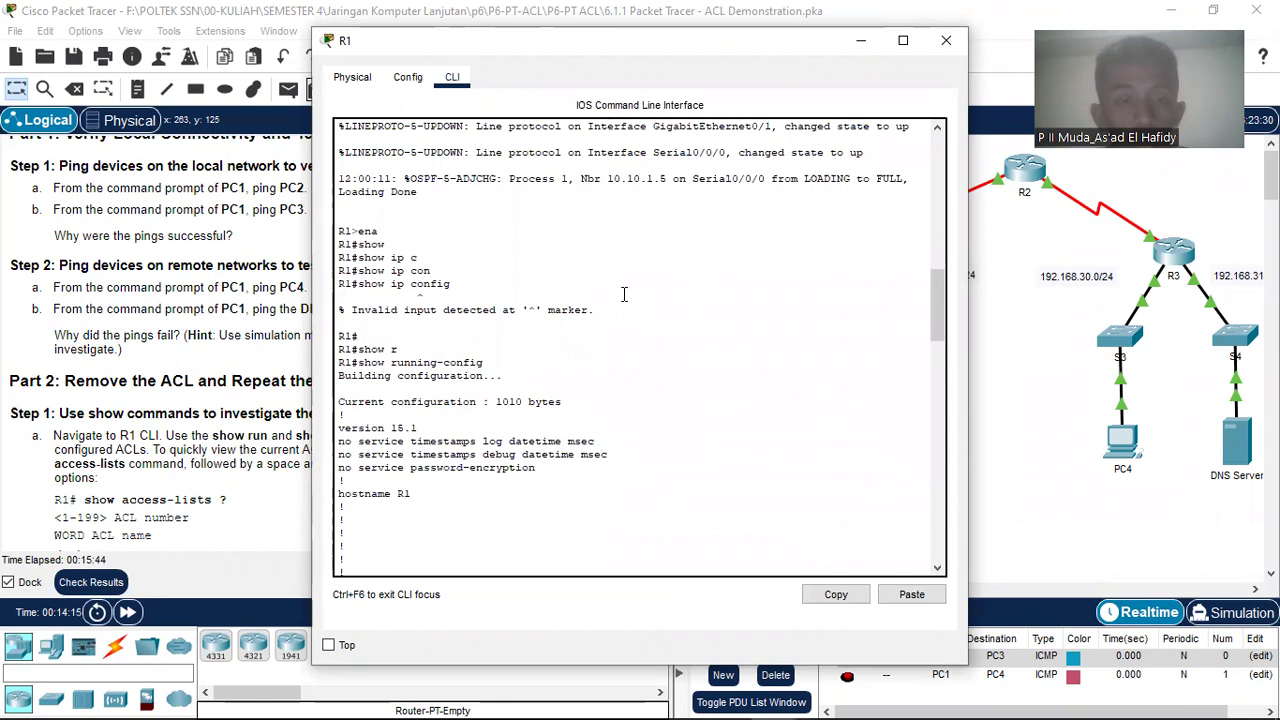
scroll(623, 294, "down", 8)
scroll(623, 294, "up", 2)
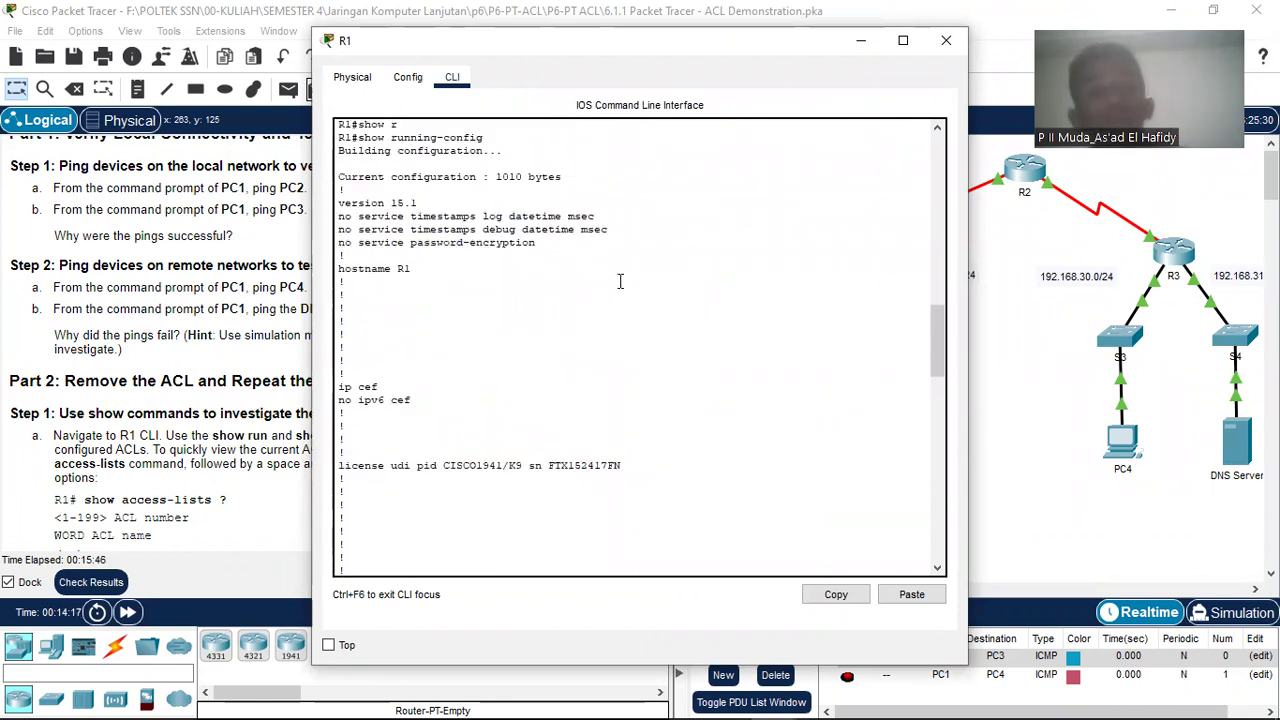
scroll(620, 281, "down", 3)
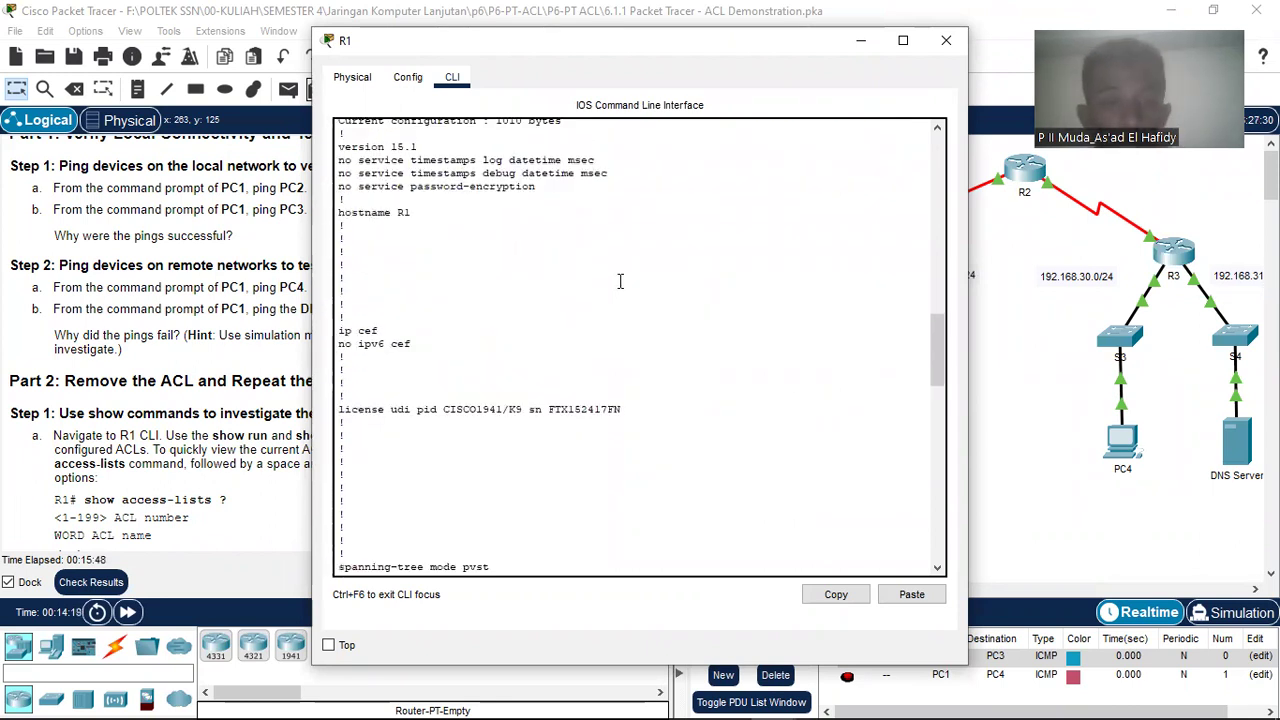
scroll(620, 281, "down", 4)
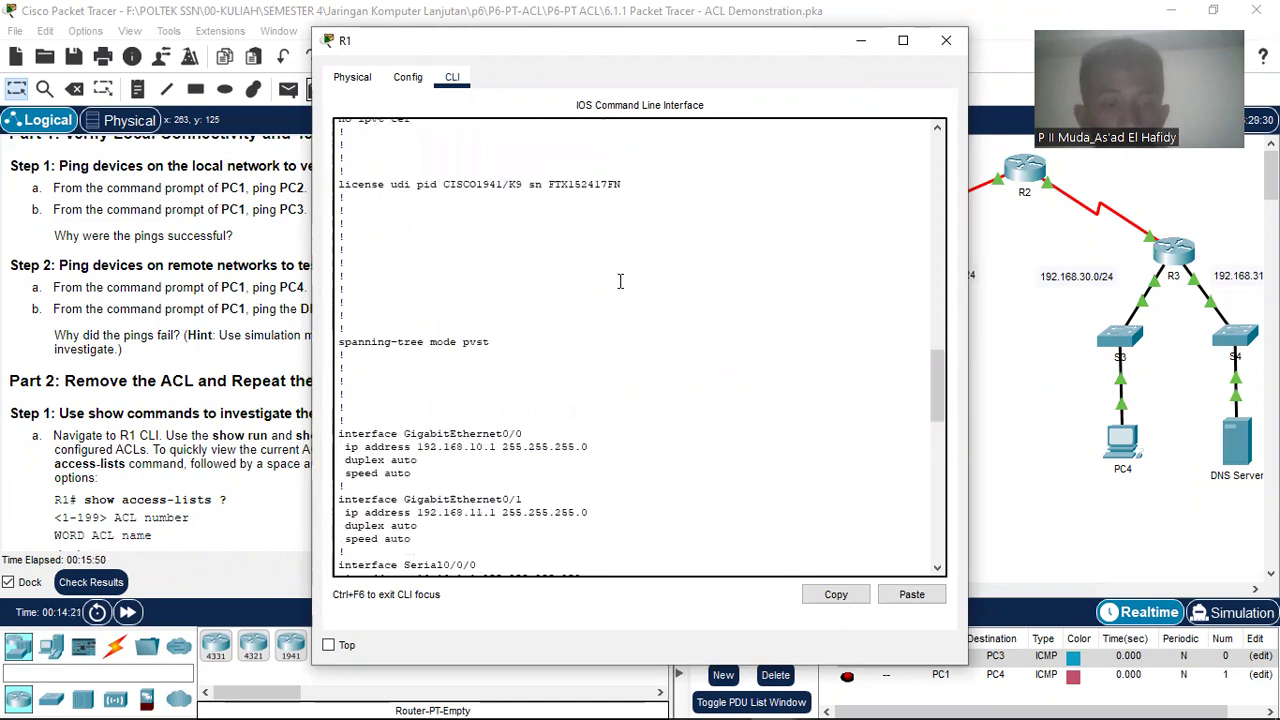
scroll(620, 281, "down", 1)
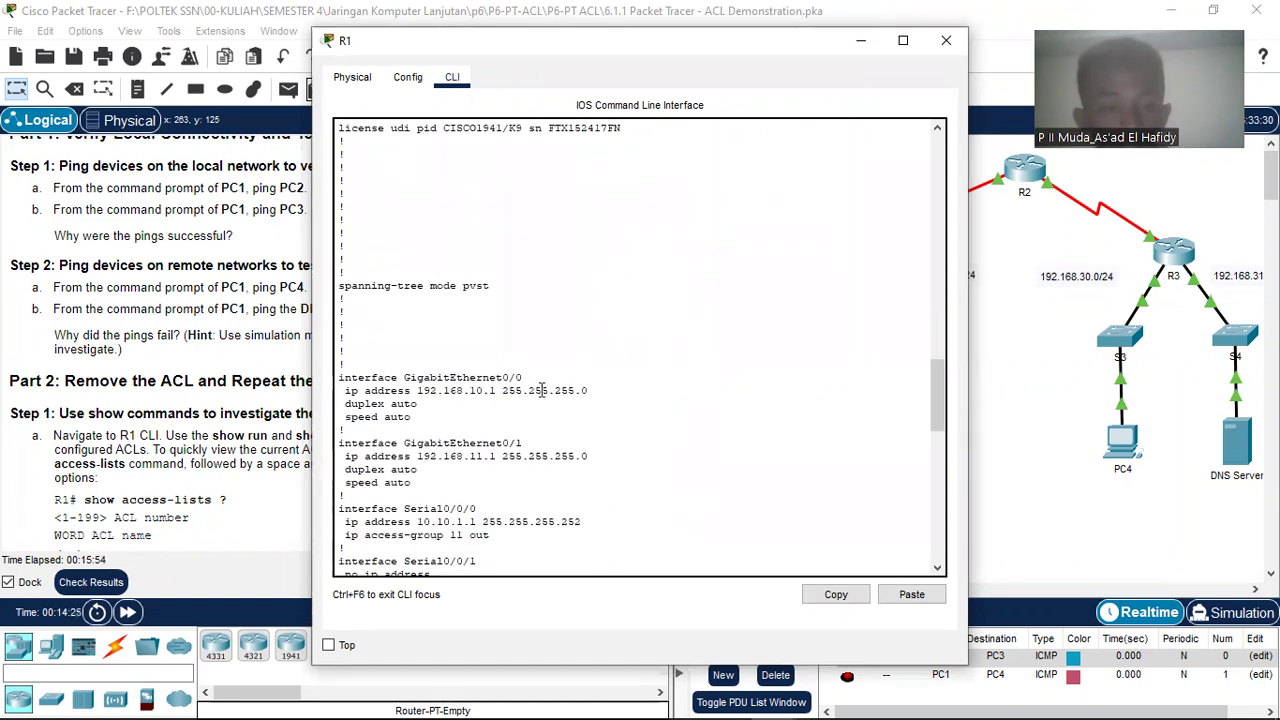
scroll(513, 398, "down", 1)
scroll(513, 388, "down", 5)
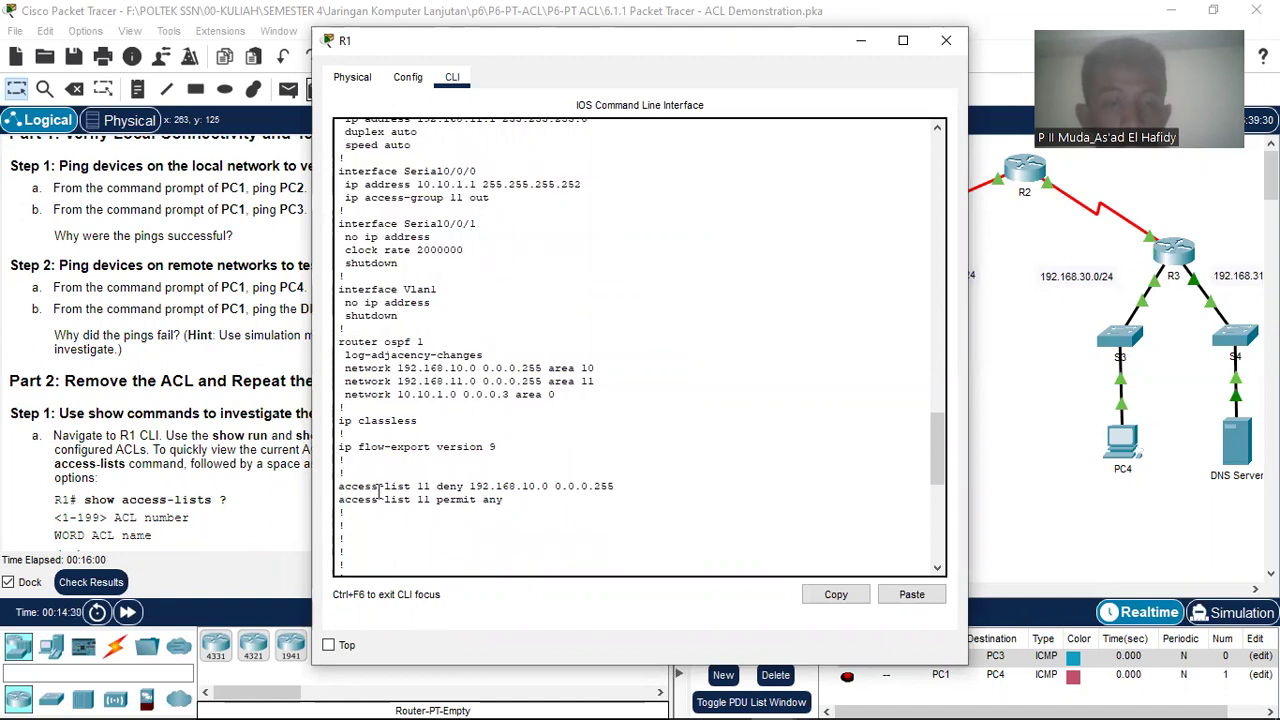
scroll(359, 495, "down", 1)
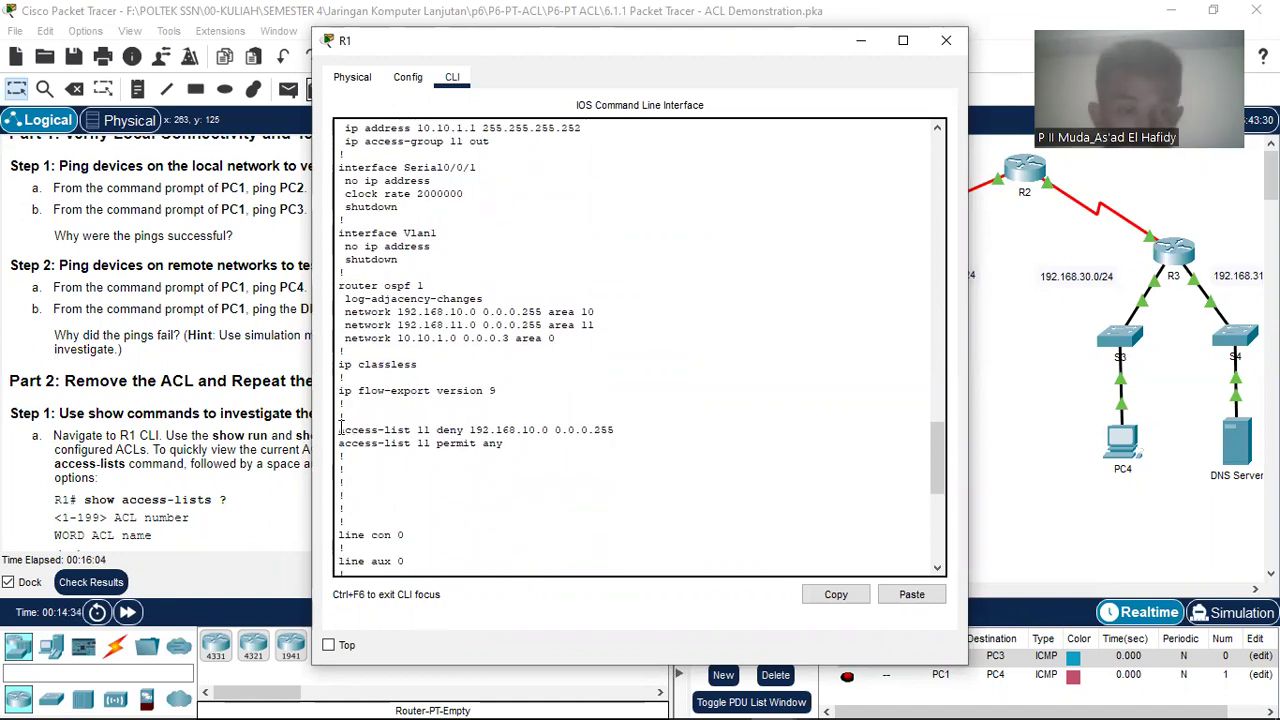
Highlight and study the access-list 11 entries in R1's configuration: deny 192.168.10.0 0.0.0.255 and permit any.
left_click_drag(348, 430, 518, 432)
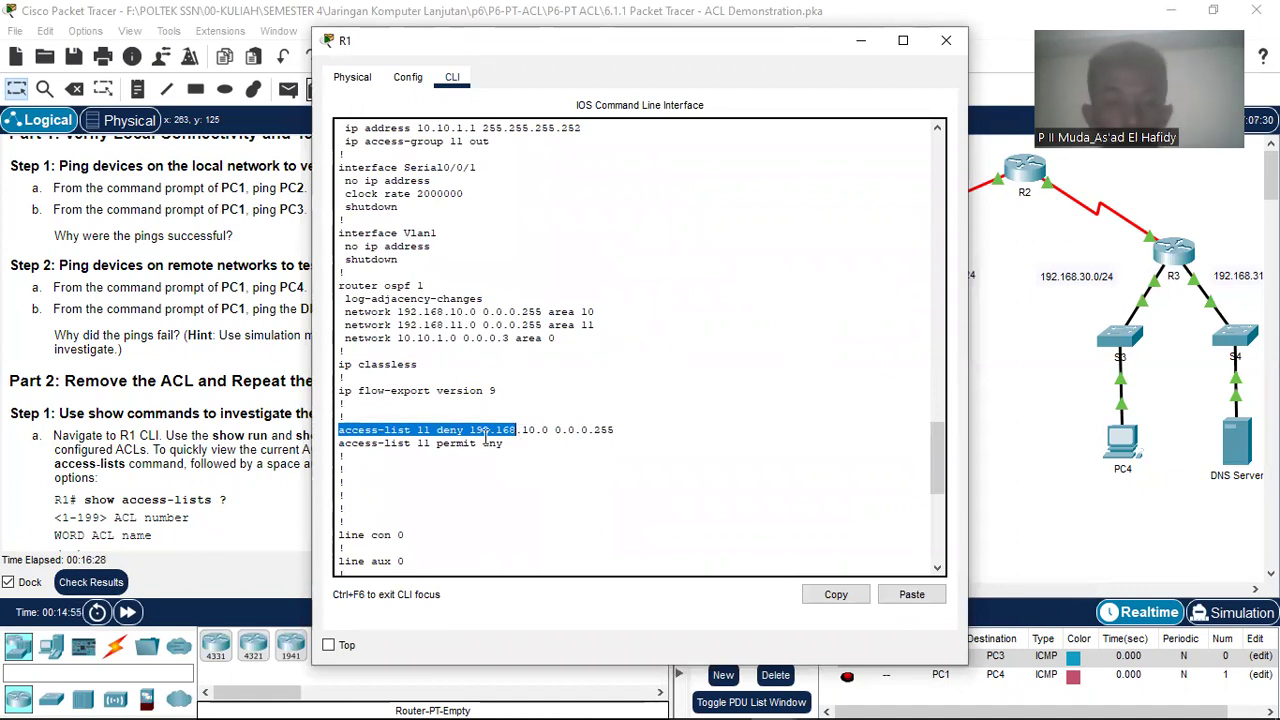
left_click(487, 437)
left_click_drag(470, 429, 575, 430)
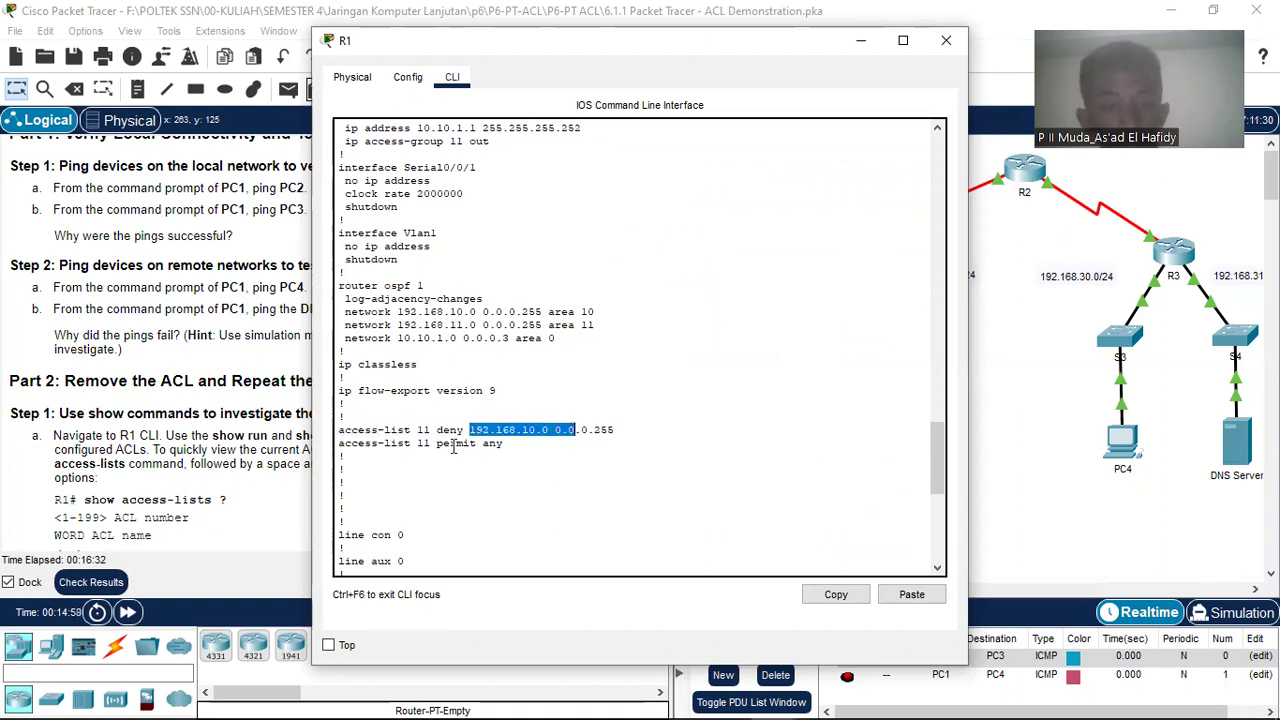
left_click_drag(437, 443, 496, 452)
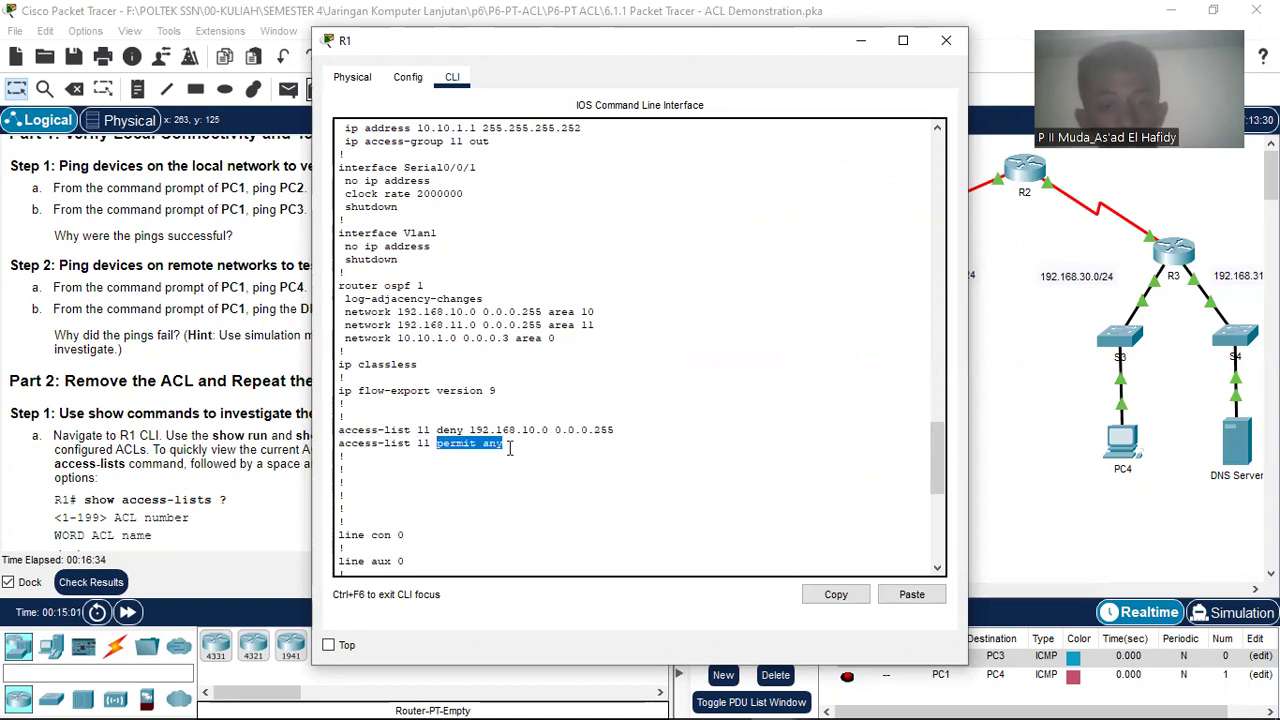
scroll(500, 449, "down", 3)
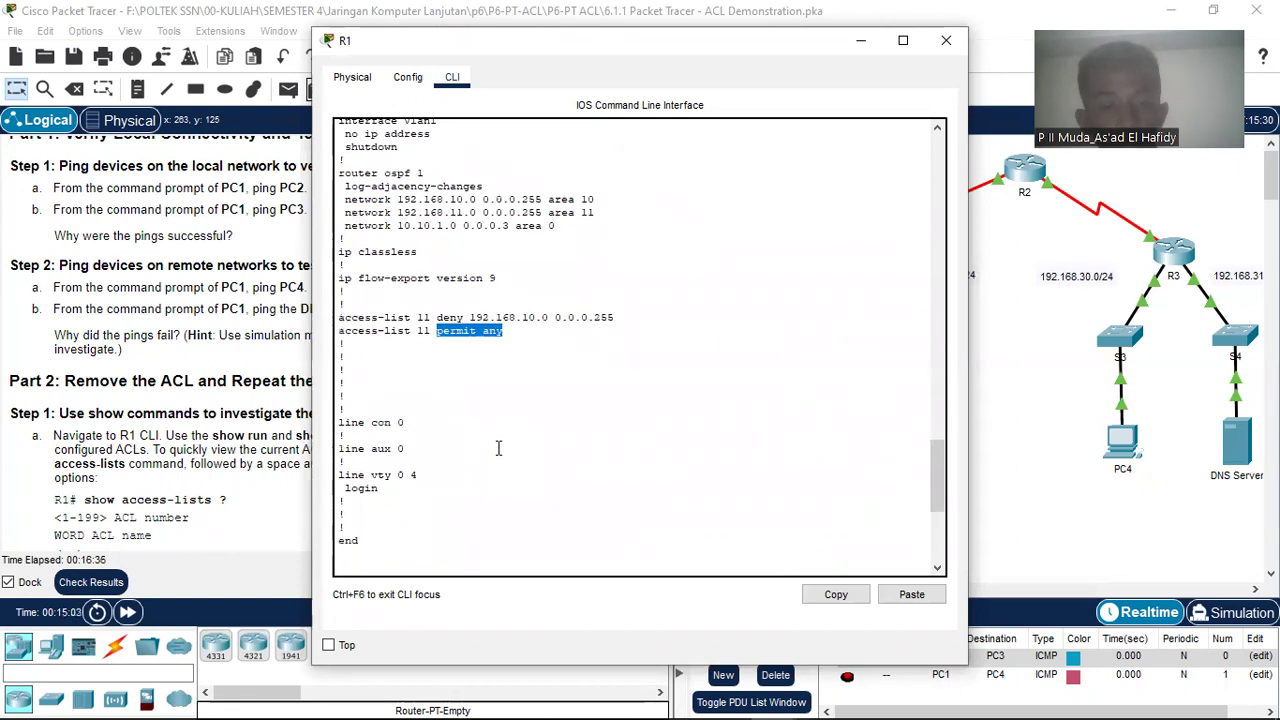
left_click(506, 336)
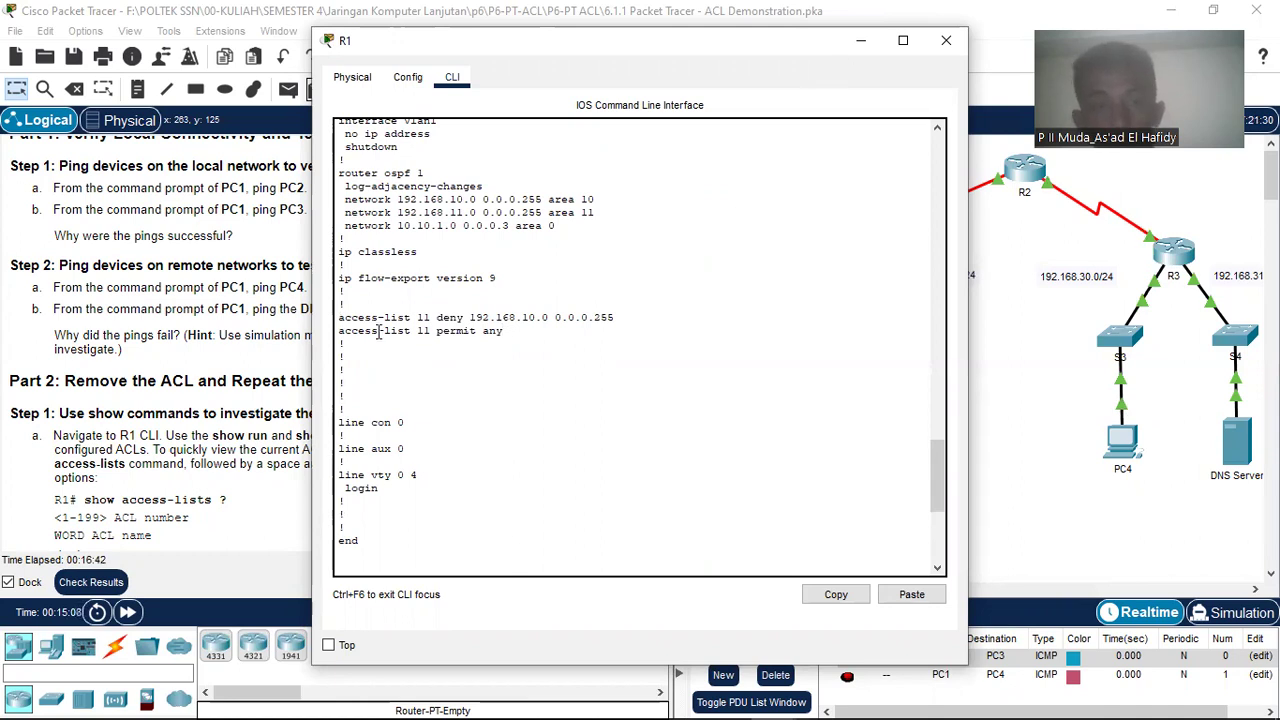
left_click_drag(340, 317, 547, 327)
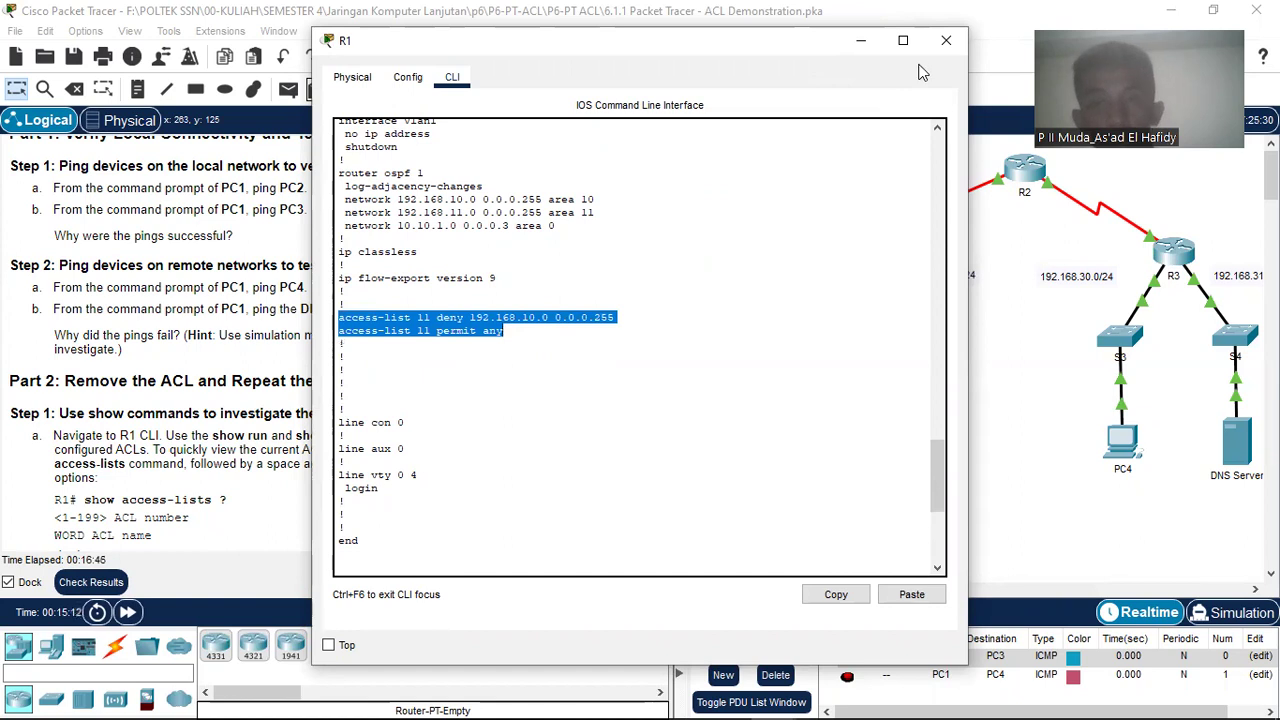
Bring R1's CLI back to an empty privileged prompt below the running configuration output.
key("Return")
key("Return")
key("Return")
key("Return")
key("Return")
key("Return")
key("Return")
key("Return")
key("Return")
key("Return")
key("Return")
key("Return")
key("Return")
key("Return")
key("Return")
key("Return")
key("Return")
key("Return")
key("Return")
key("Return")
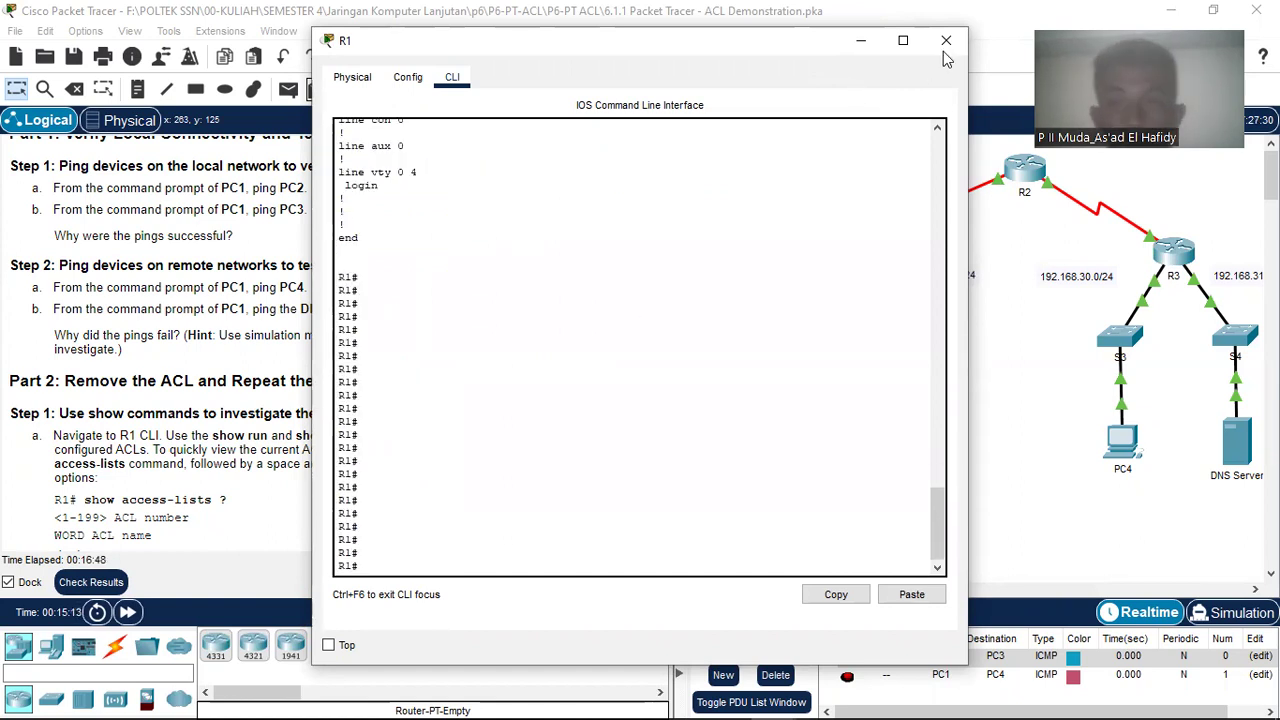
Close R1's window and read Part 2, Step 1 on show access-lists, marking the 192.168.10.0/24 network label in the topology.
left_click(950, 50)
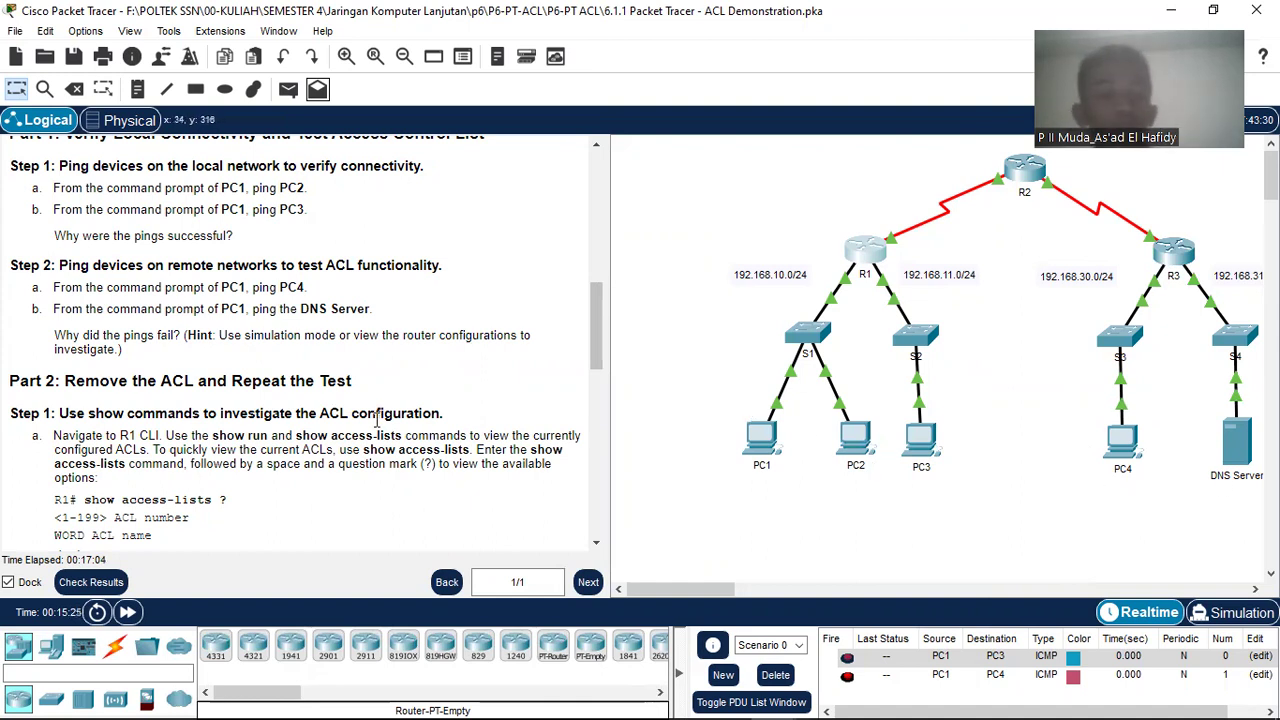
scroll(375, 375, "down", 2)
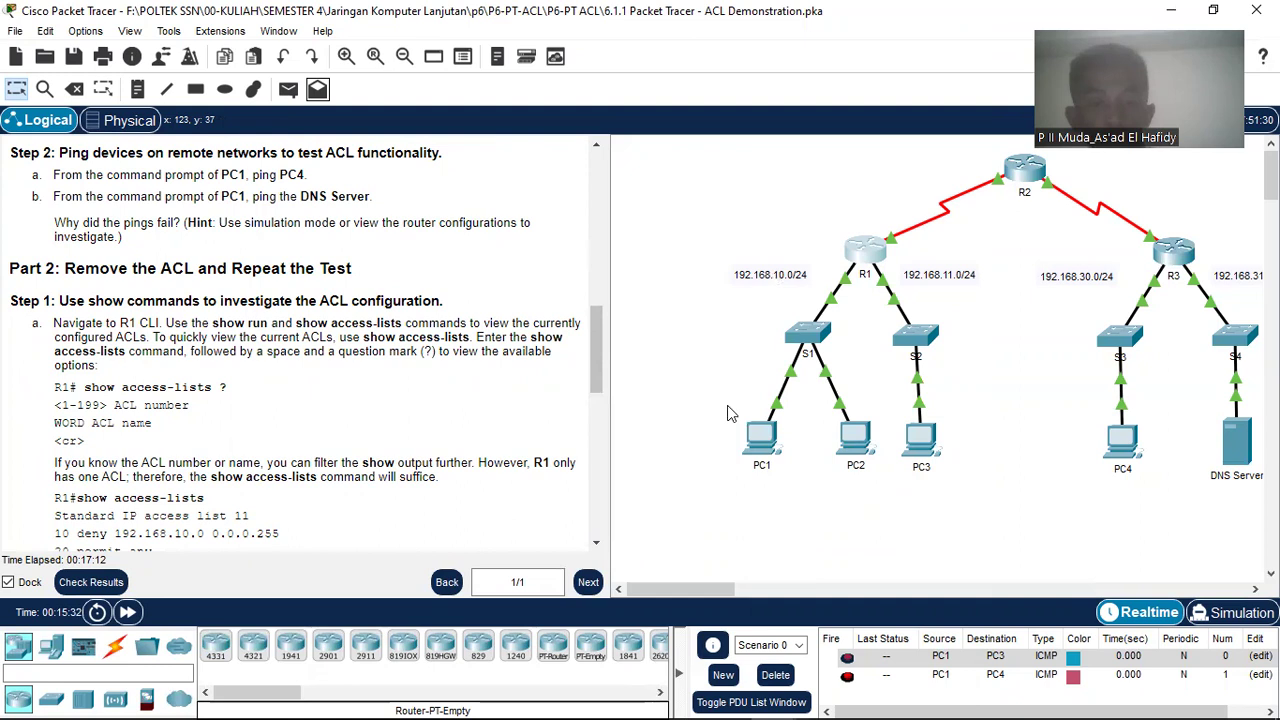
left_click(770, 275)
left_click(733, 312)
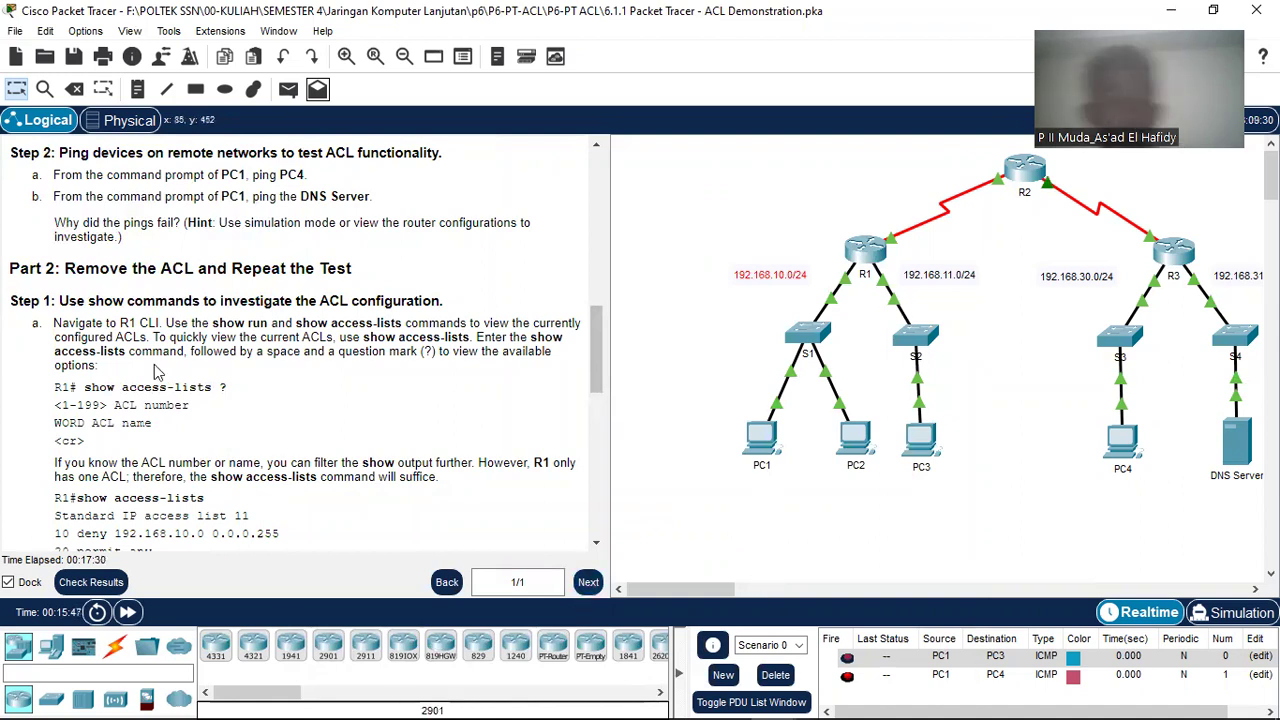
scroll(155, 372, "down", 1)
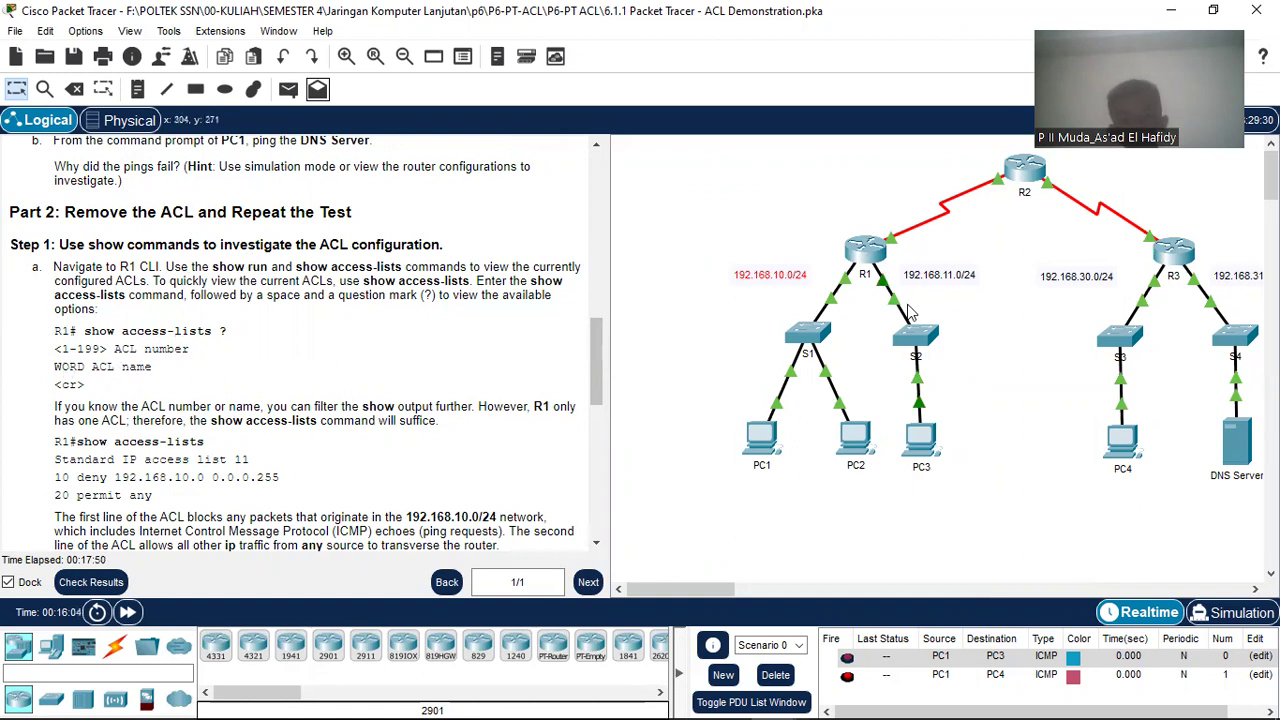
List the access lists configured on R1 by running show access-lists in its CLI.
left_click(865, 252)
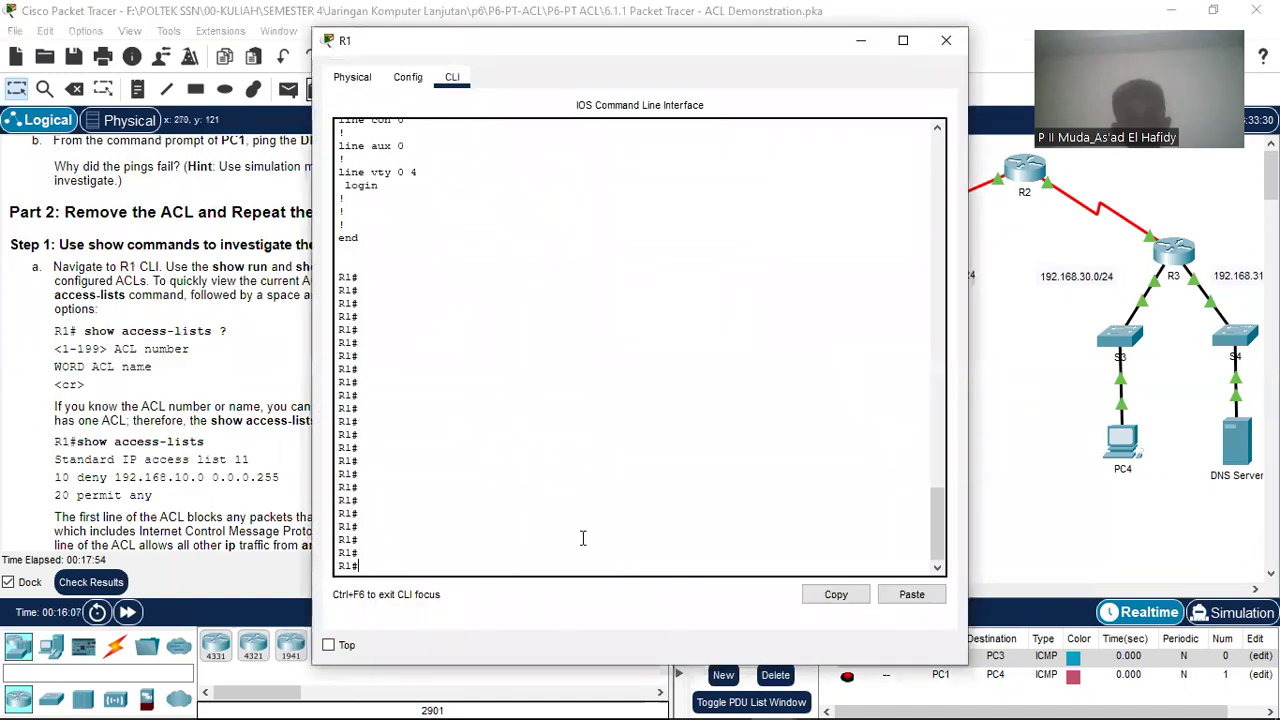
type("show acc")
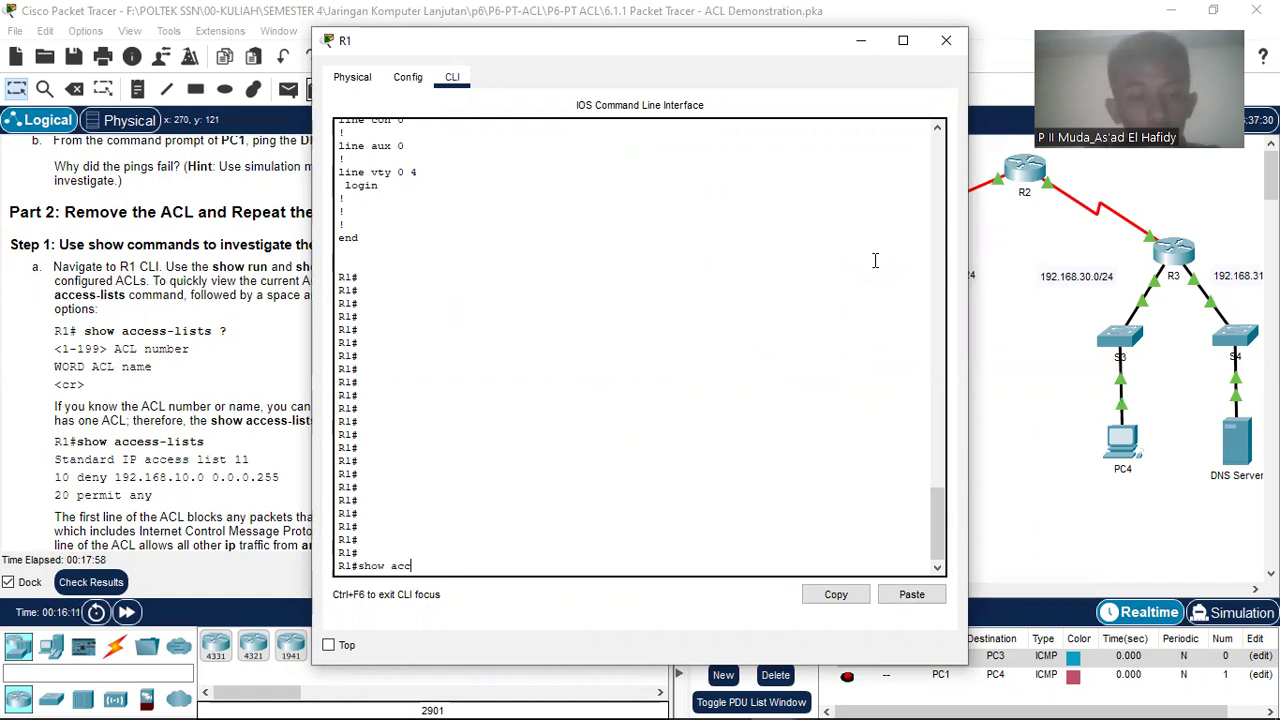
key("Tab")
key("Return")
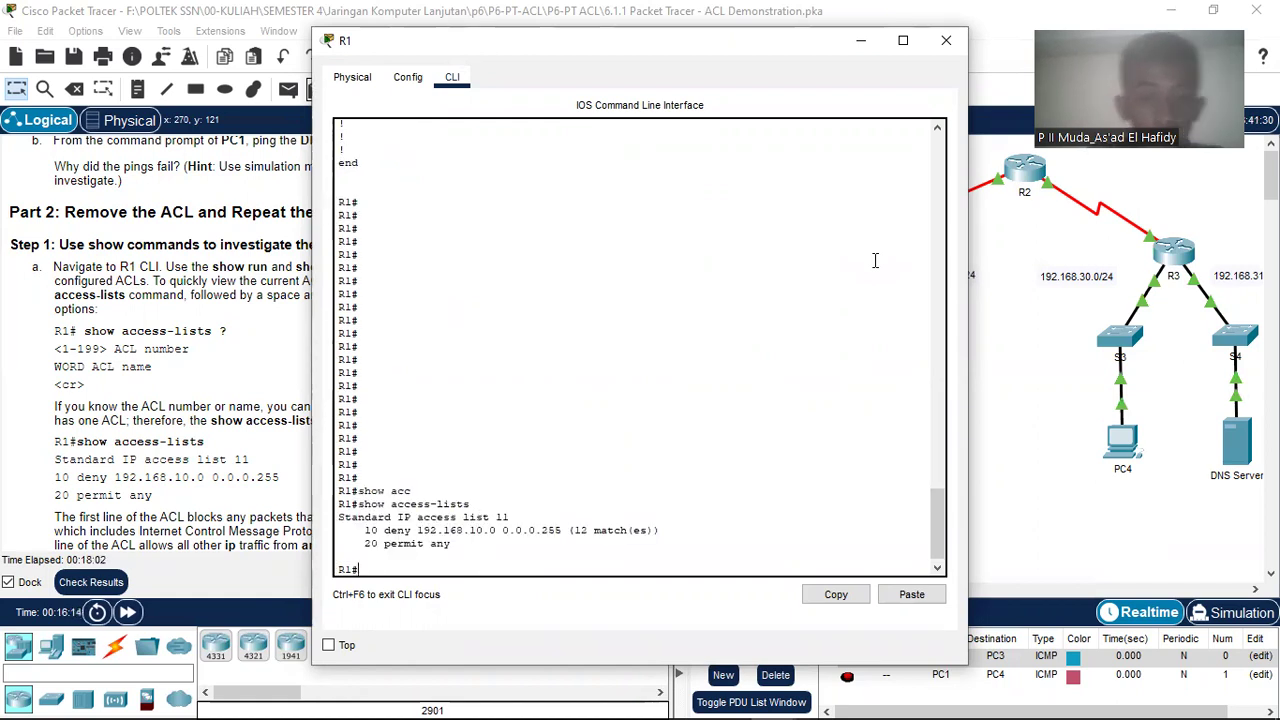
Compare the access-list 11 entries in R1's running configuration with the deny and permit lines of the show access-lists output.
scroll(786, 214, "up", 7)
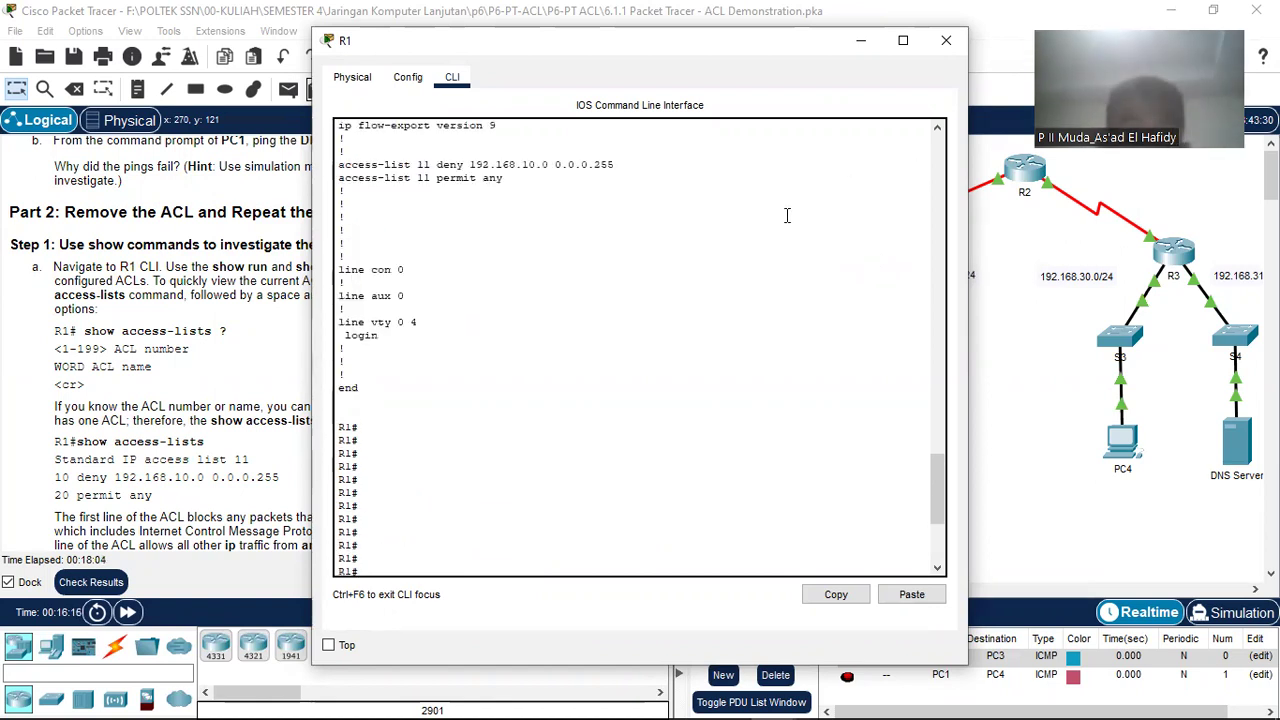
left_click_drag(340, 215, 654, 236)
left_click(654, 236)
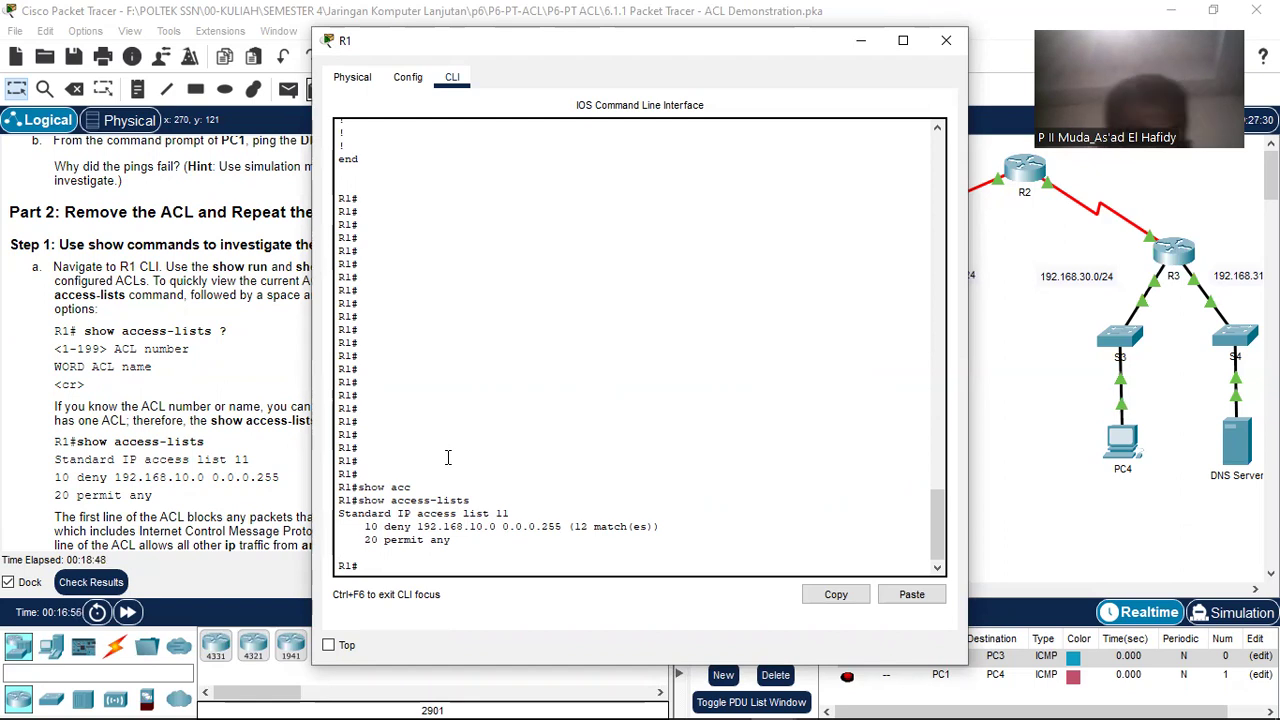
double_click(419, 539)
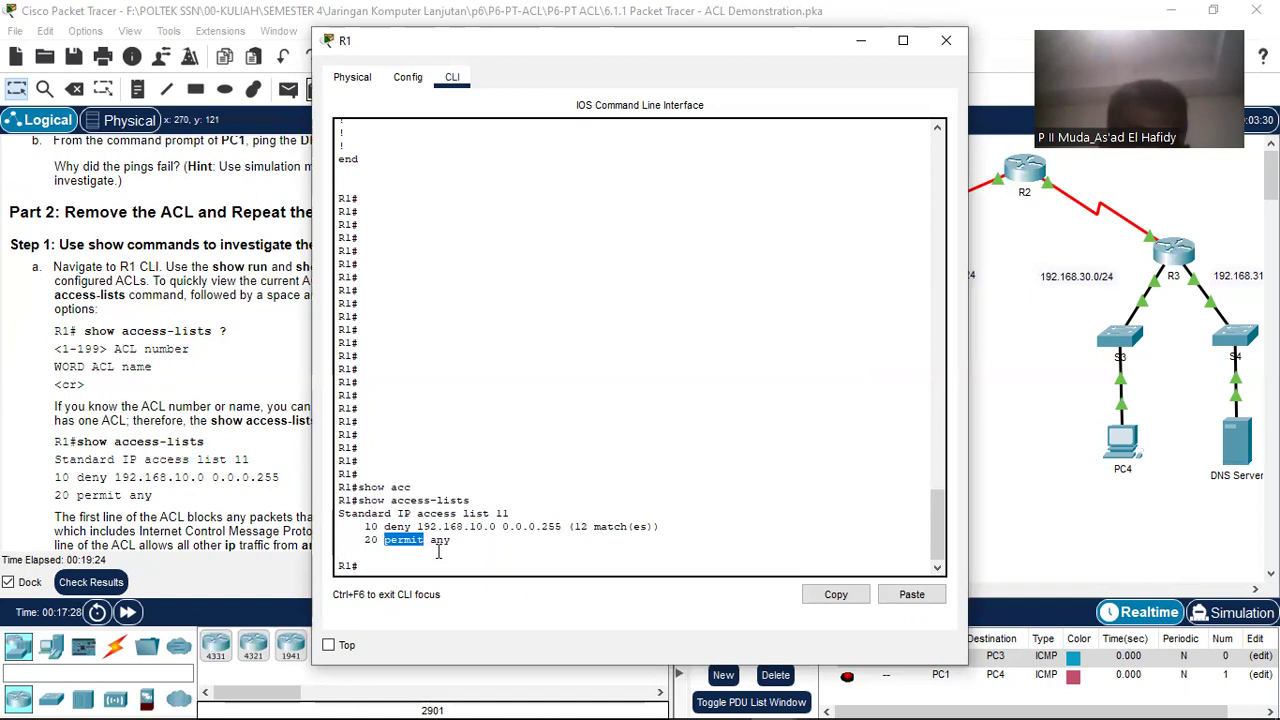
mouse_move(403, 527)
left_mouse_down()
mouse_move(365, 540)
mouse_move(417, 546)
left_mouse_up()
left_click(416, 528)
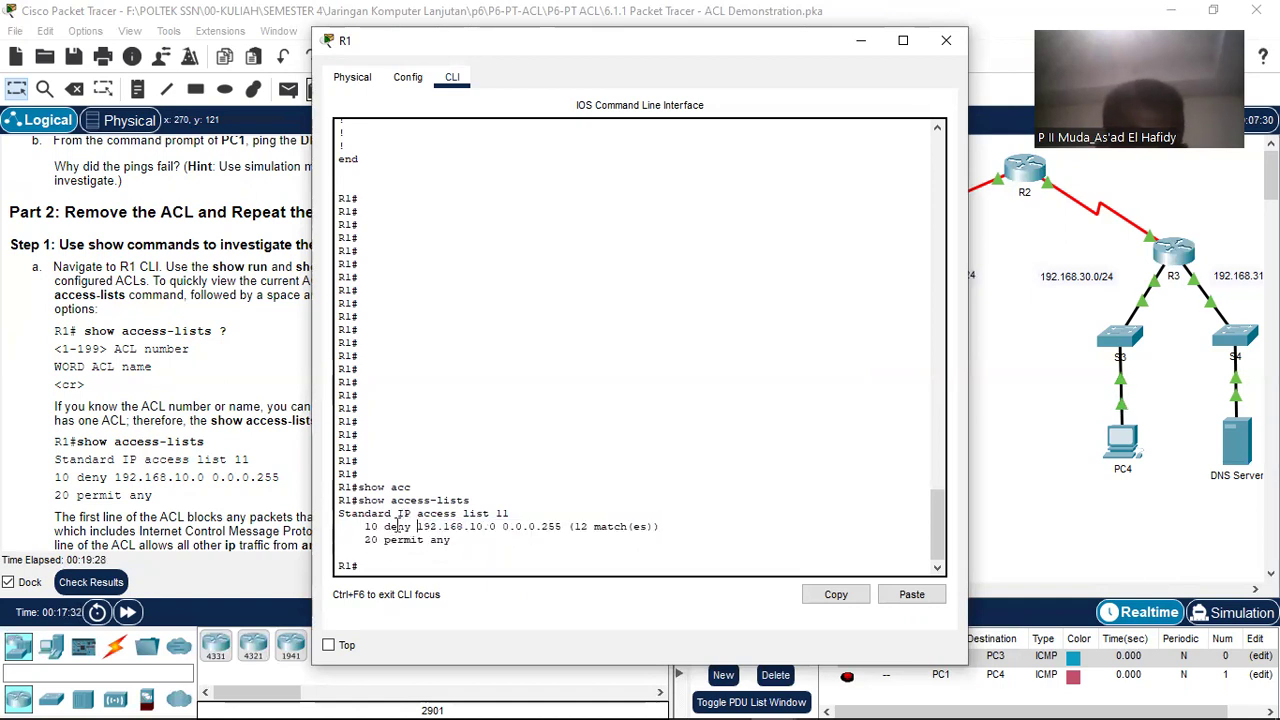
Check the denied network 192.168.10.0 and the permit any line against the device addresses in the instructions' addressing table.
scroll(212, 292, "up", 10)
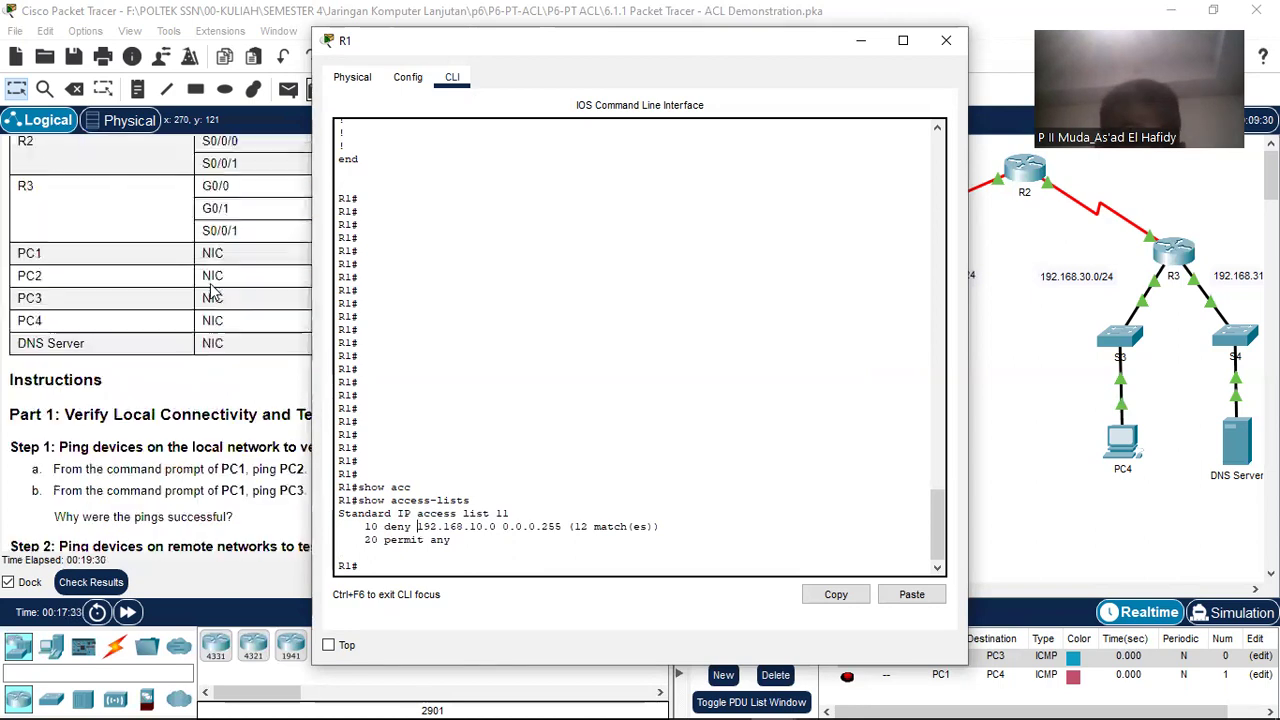
scroll(212, 292, "up", 5)
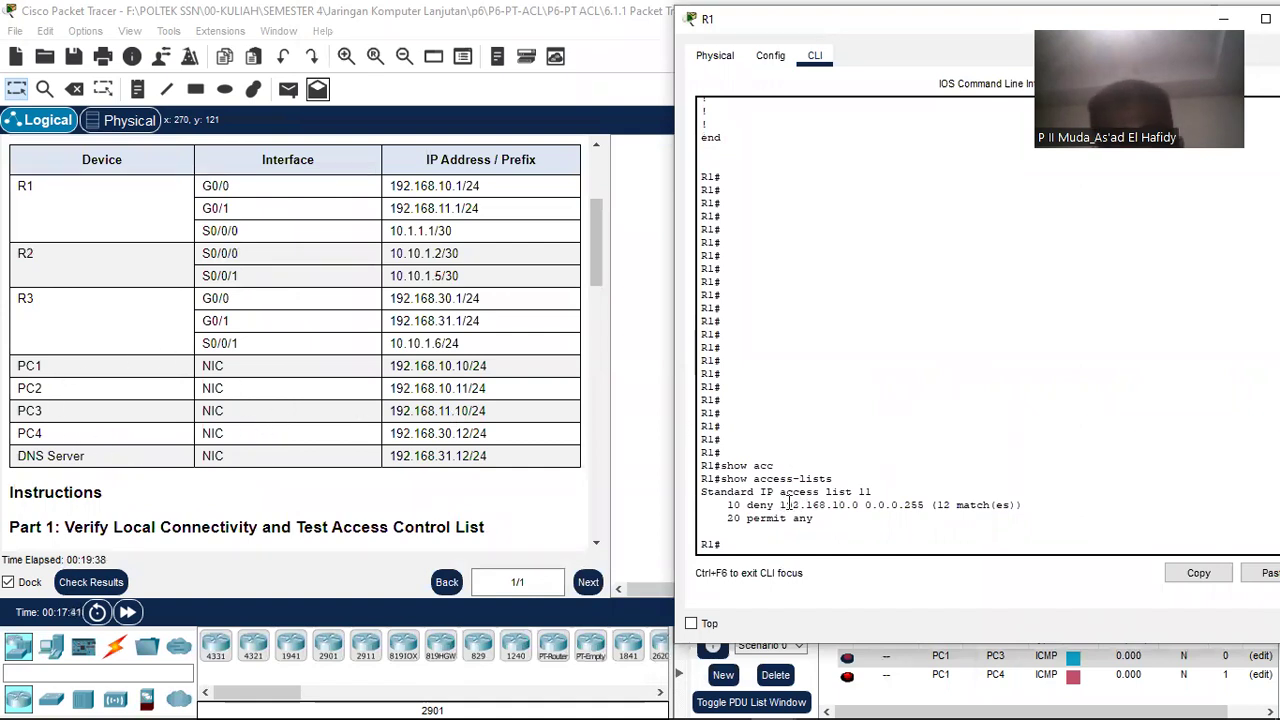
left_click_drag(782, 505, 869, 510)
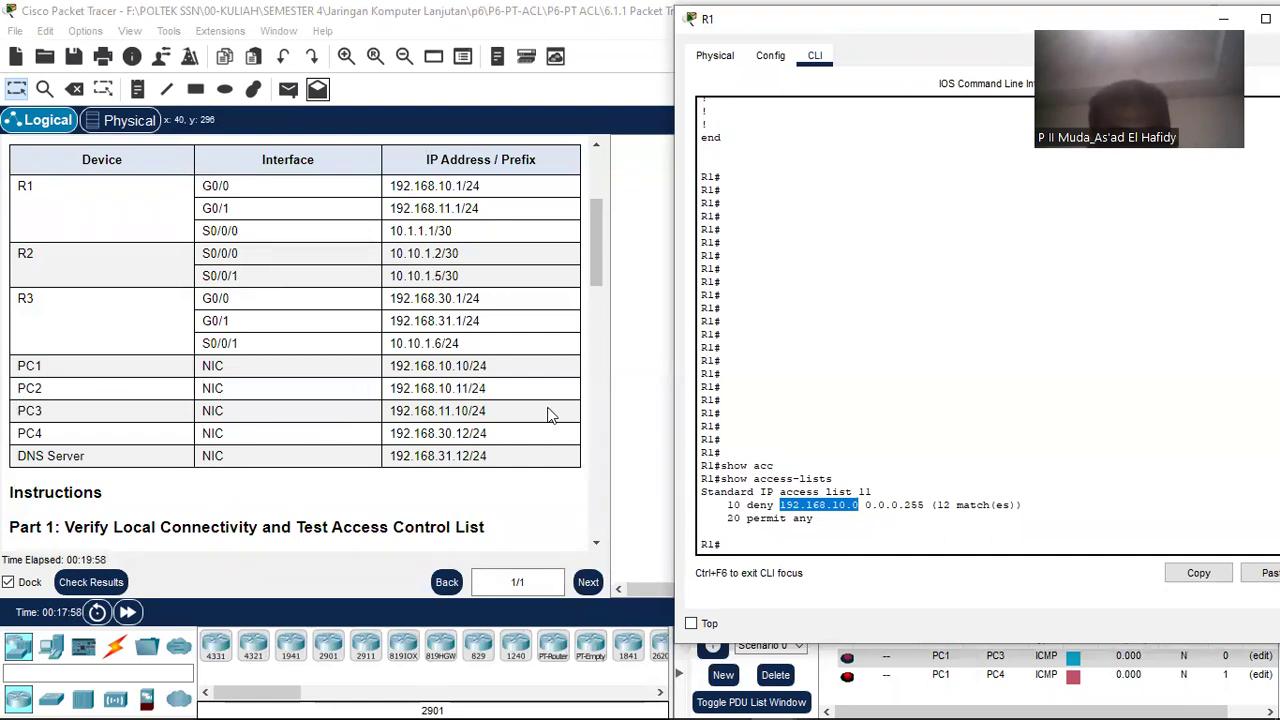
triple_click(837, 507)
left_click(809, 520)
triple_click(795, 517)
left_click(788, 516)
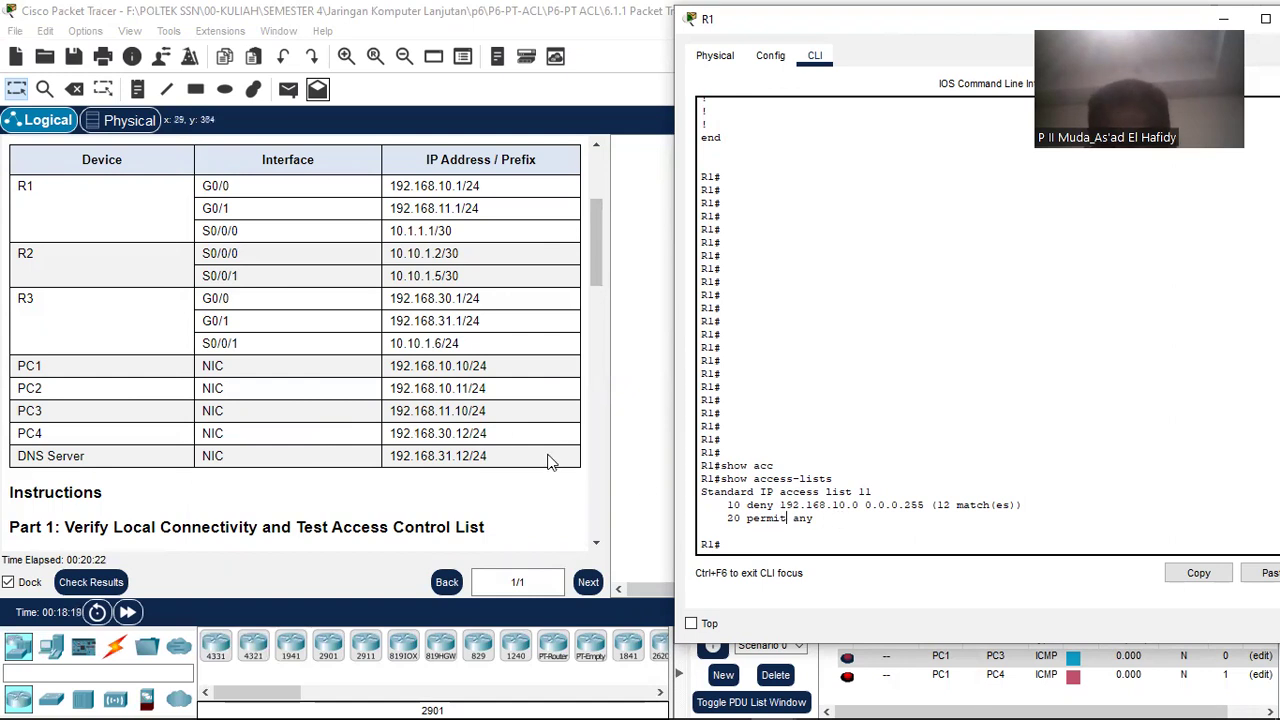
Close R1's window and reread Part 2, Step 1 of the instructions on the show access-lists options and ACL direction.
double_click(951, 24)
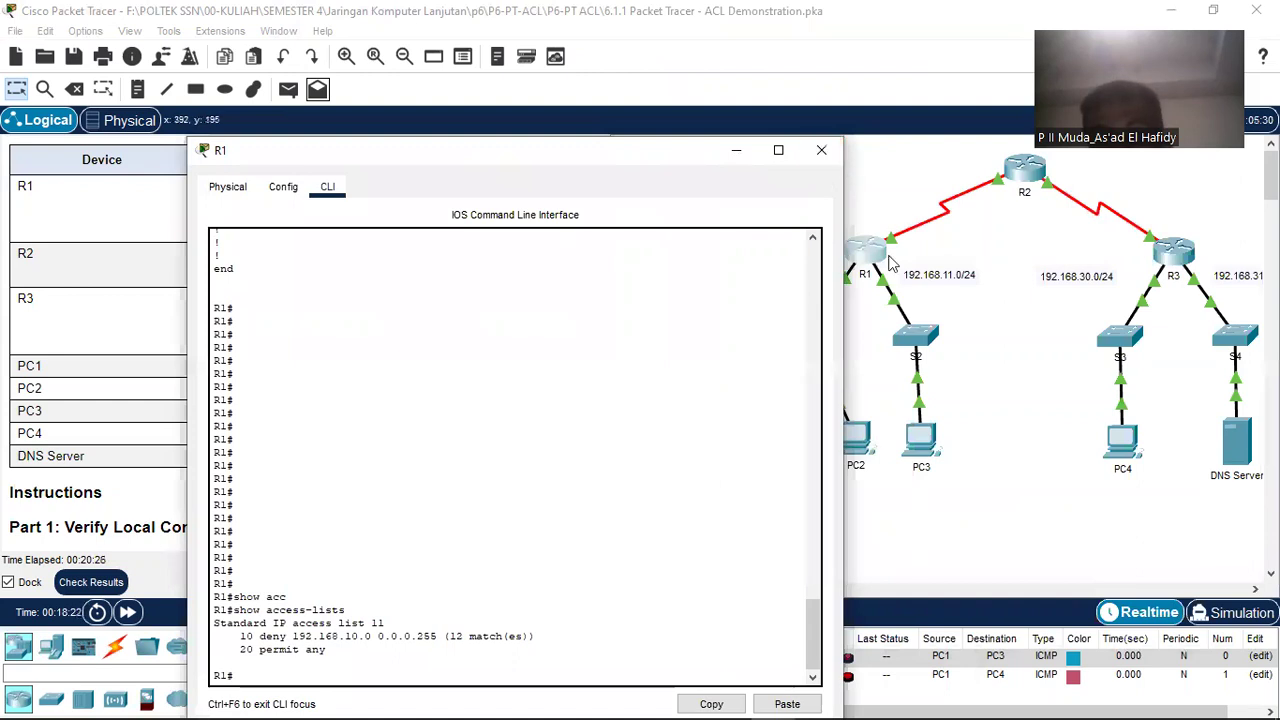
left_click(821, 150)
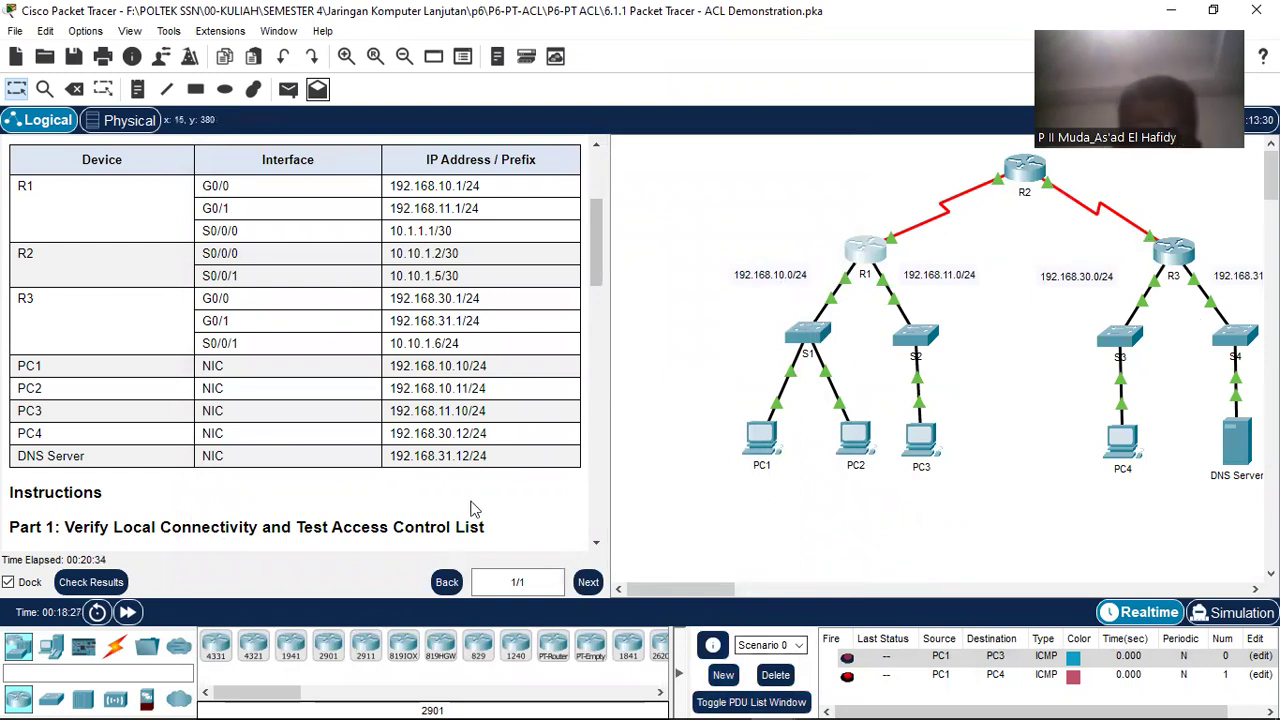
scroll(474, 508, "down", 10)
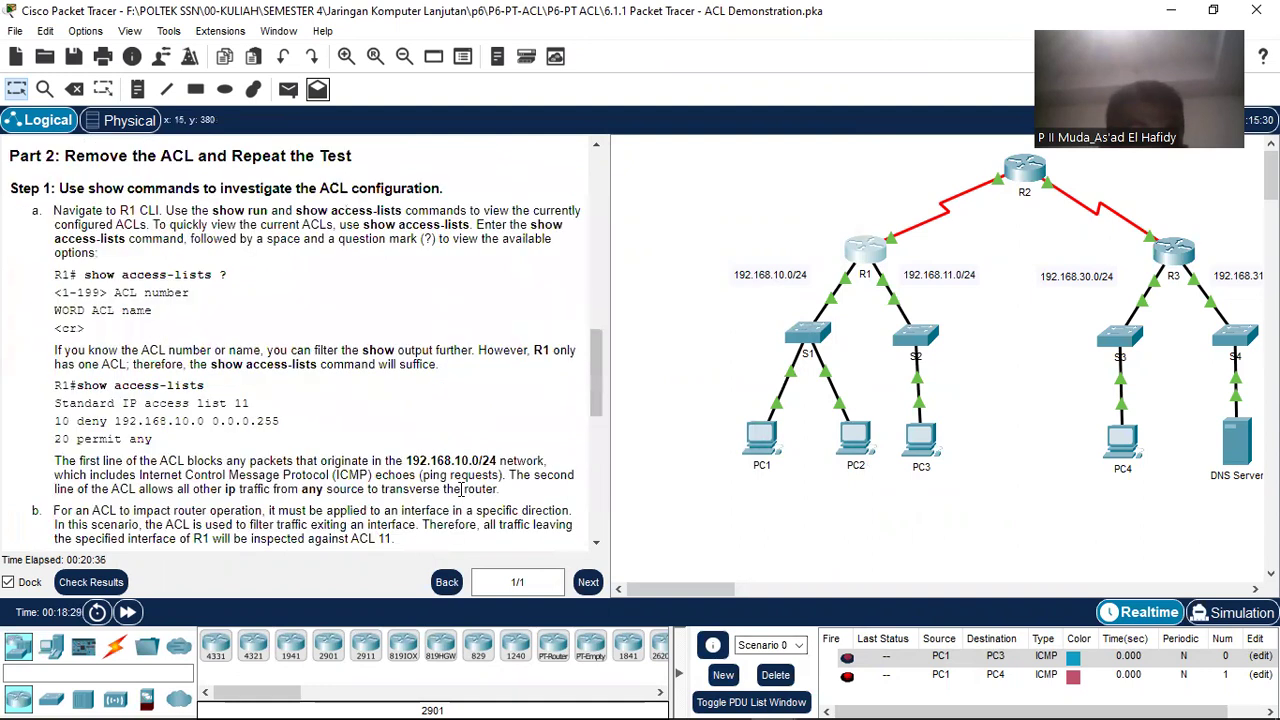
scroll(462, 488, "down", 3)
scroll(323, 393, "up", 3)
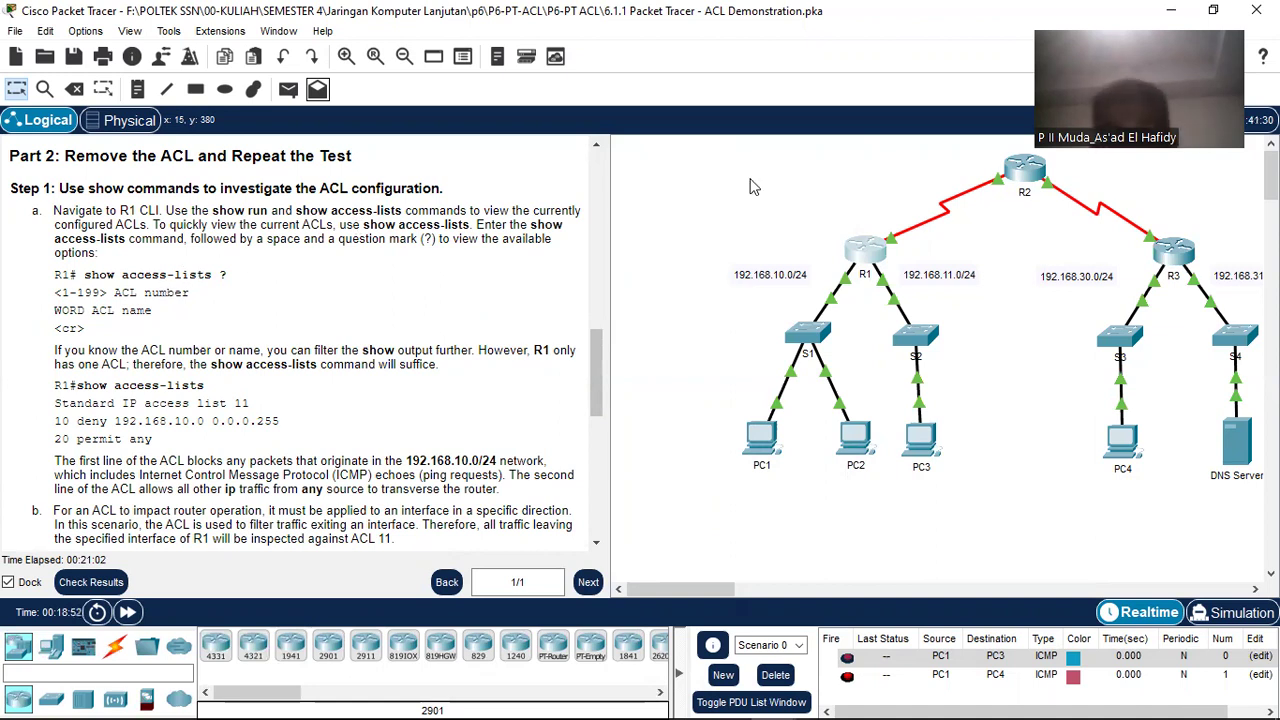
Display the available options with show access-lists ? in R1's CLI, and move the window aside to uncover the instructions.
left_click(874, 246)
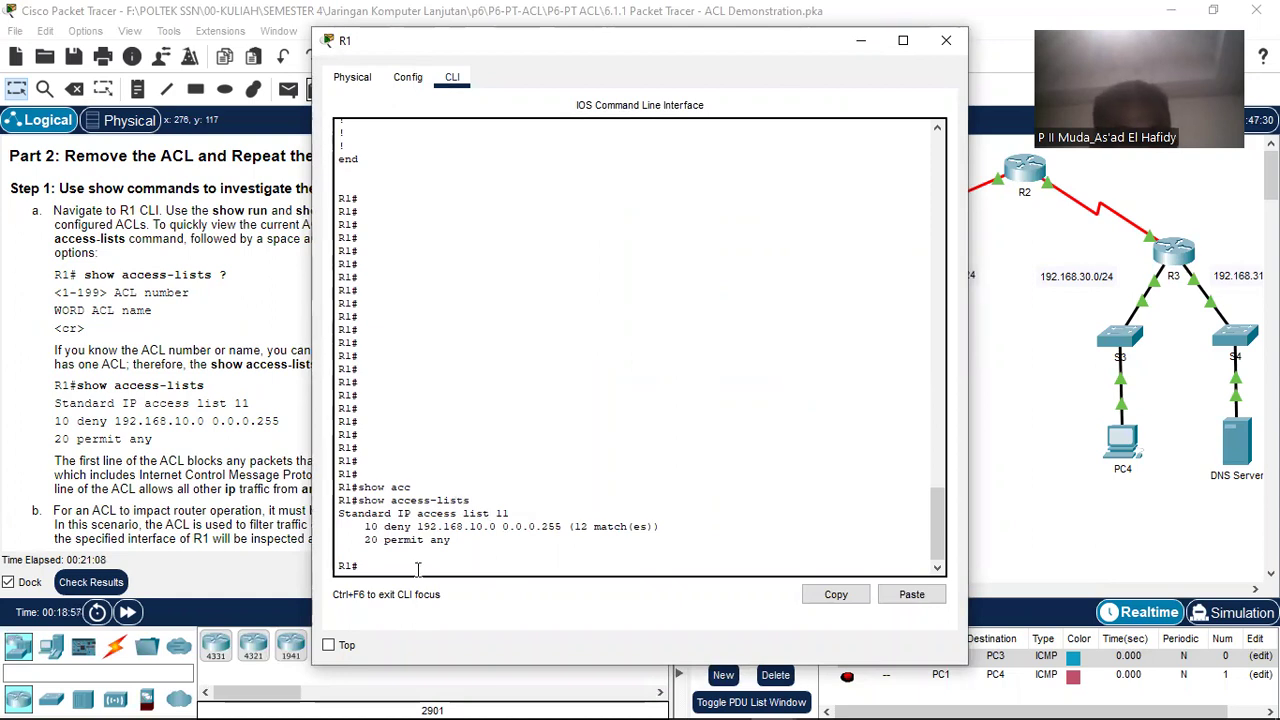
type("show ac")
key("Tab")
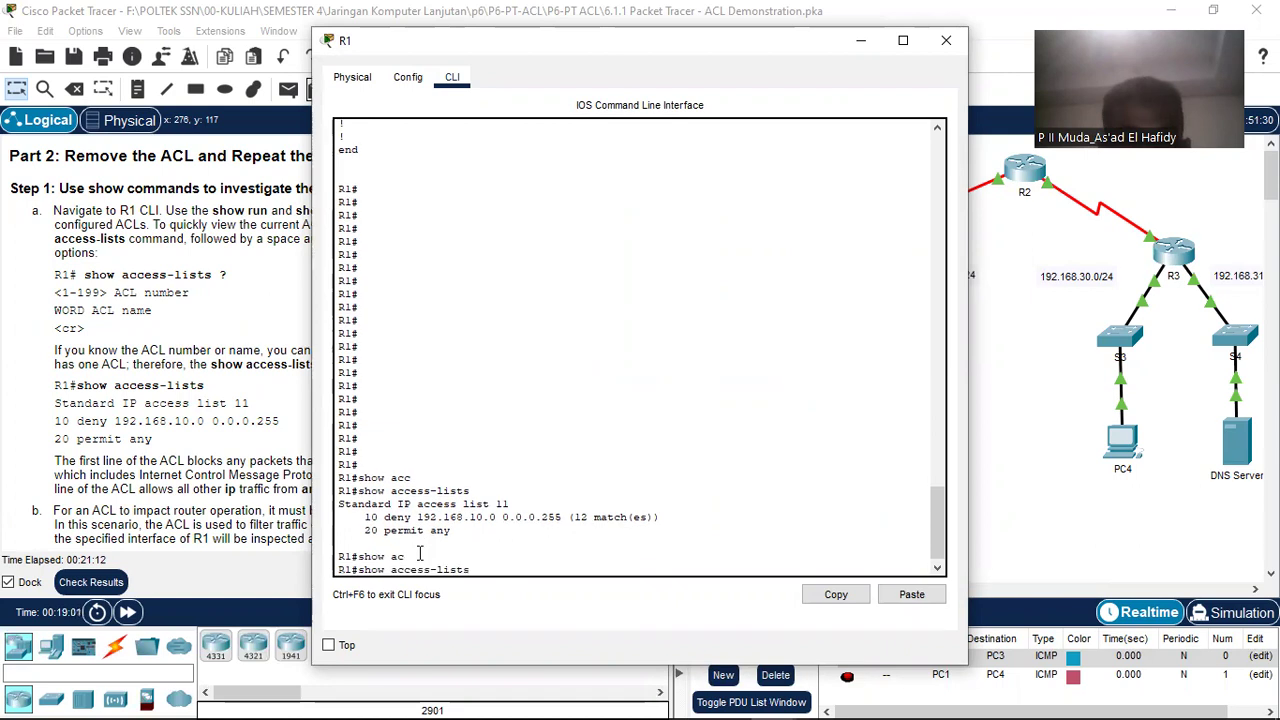
type("?")
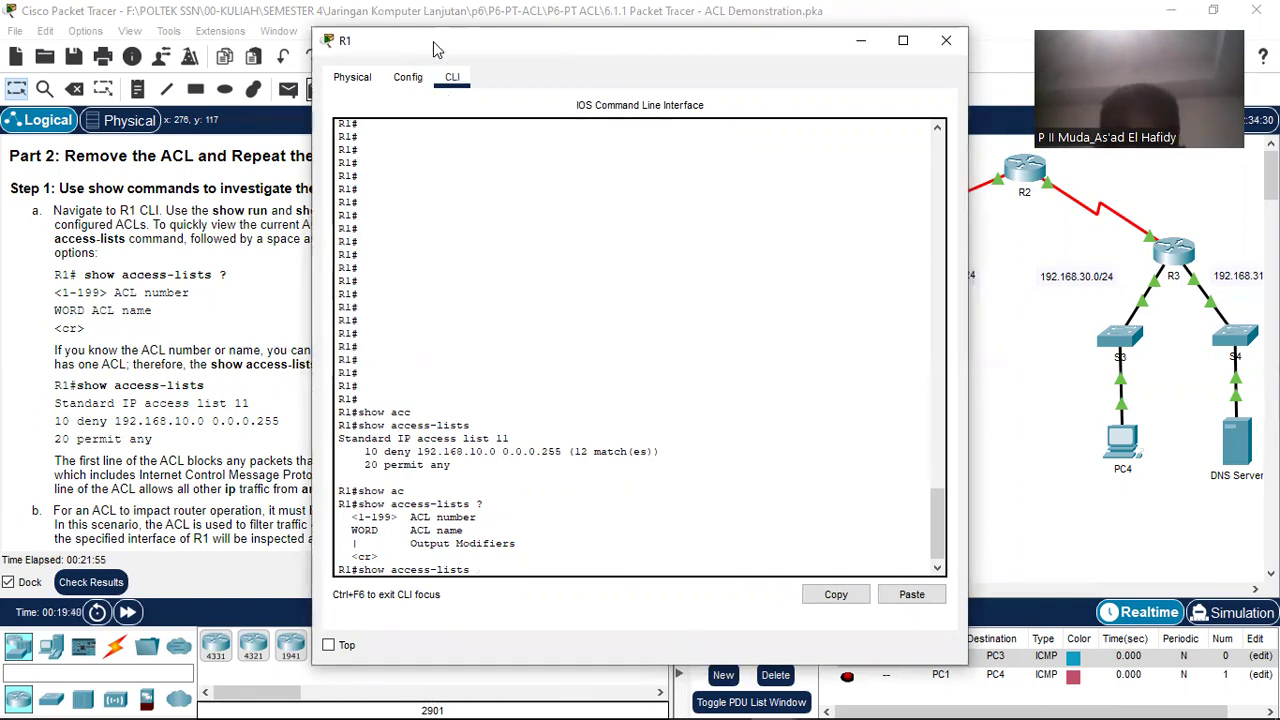
left_click_drag(433, 41, 635, 15)
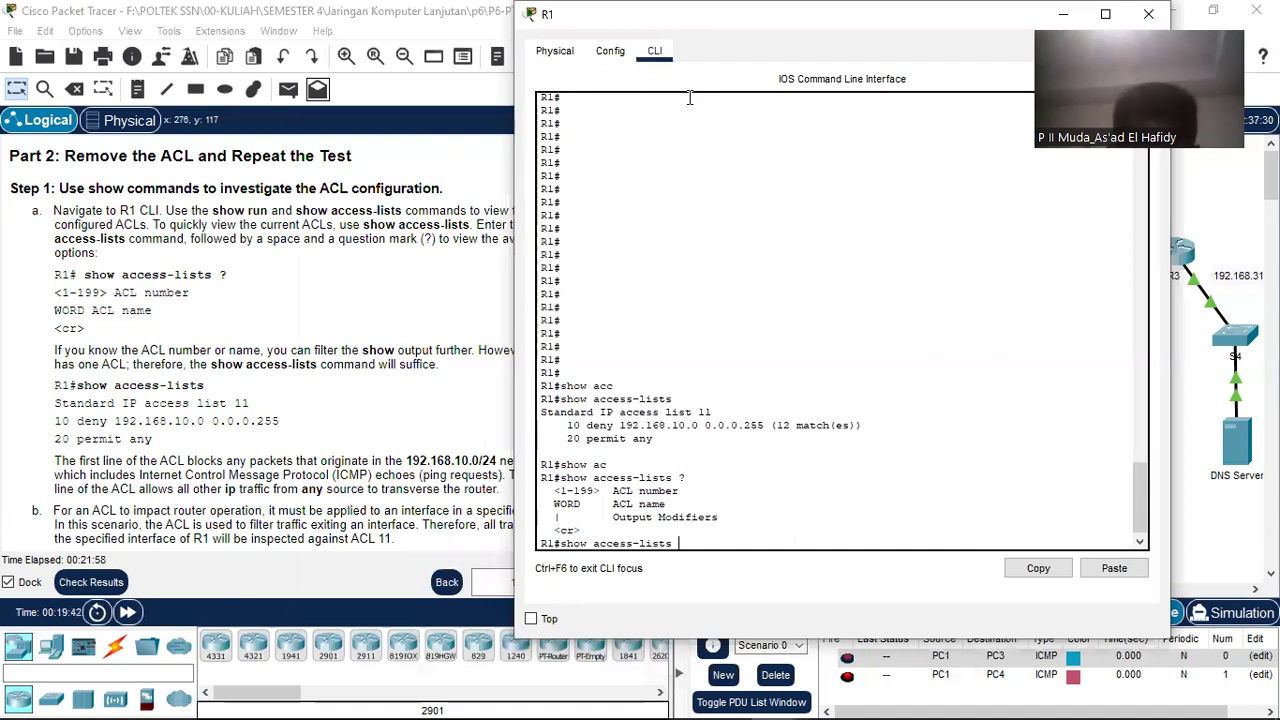
type("192")
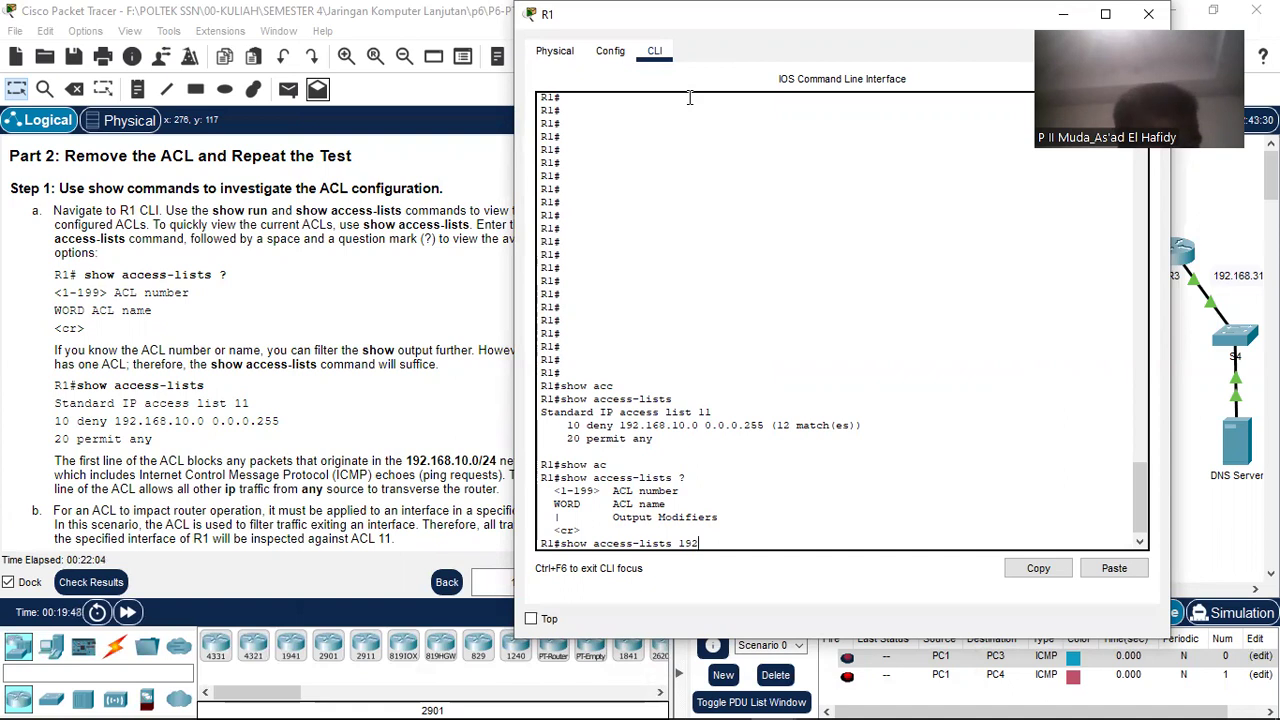
key("BackSpace")
key("BackSpace")
key("BackSpace")
key("BackSpace")
key("BackSpace")
key("BackSpace")
key("BackSpace")
key("BackSpace")
key("BackSpace")
key("BackSpace")
key("BackSpace")
key("BackSpace")
key("BackSpace")
key("BackSpace")
key("BackSpace")
key("BackSpace")
key("BackSpace")
key("BackSpace")
Try to list R1's IP access lists with the command show ip access list.
type("show")
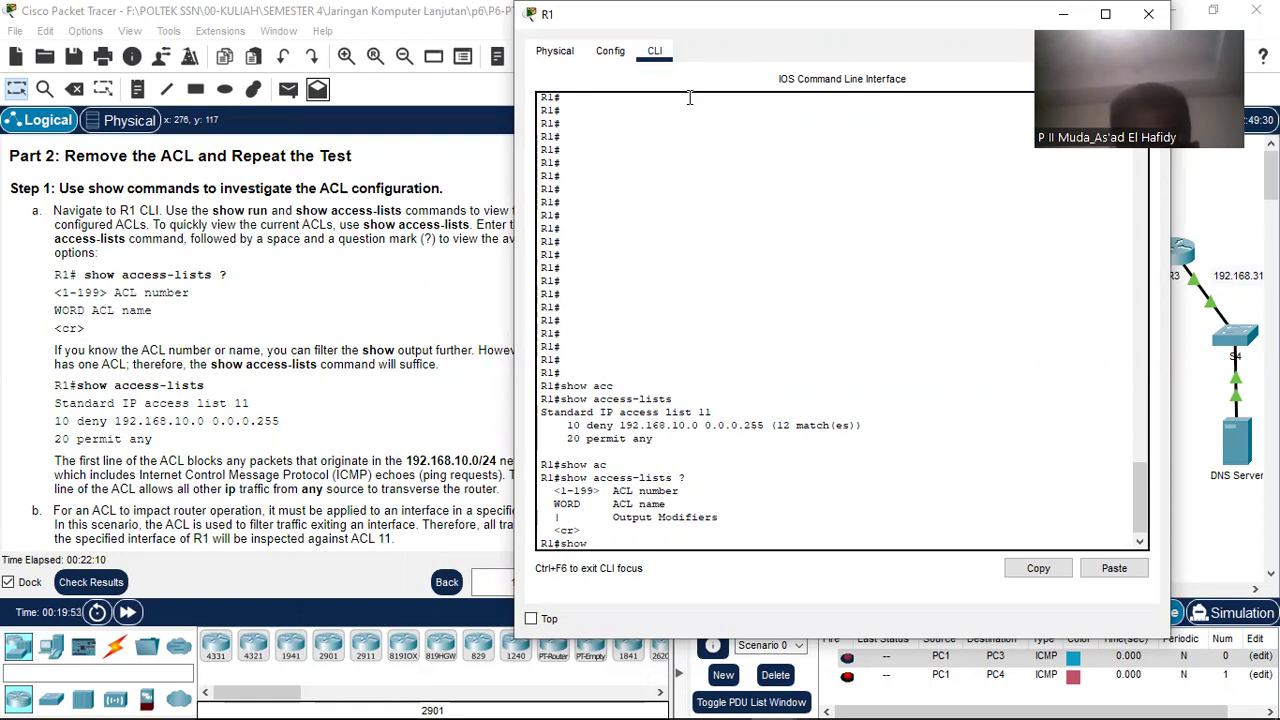
key("Tab")
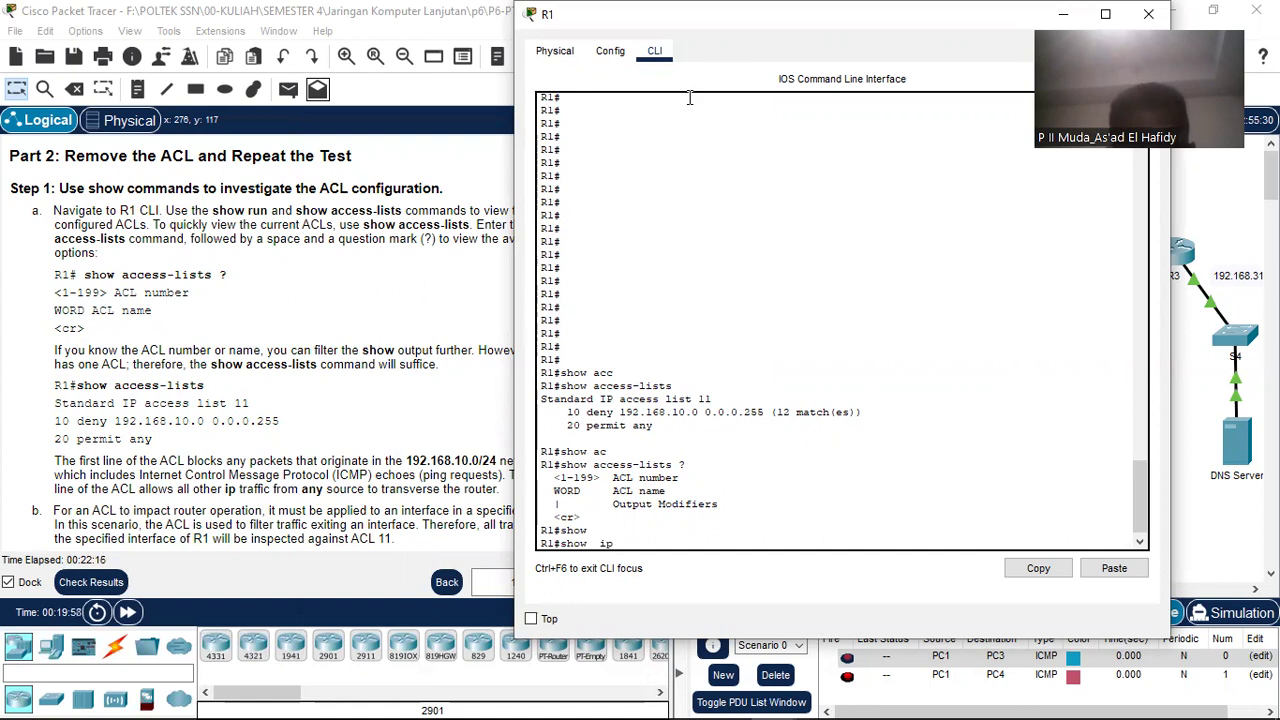
type("acc")
key("Tab")
key("Tab")
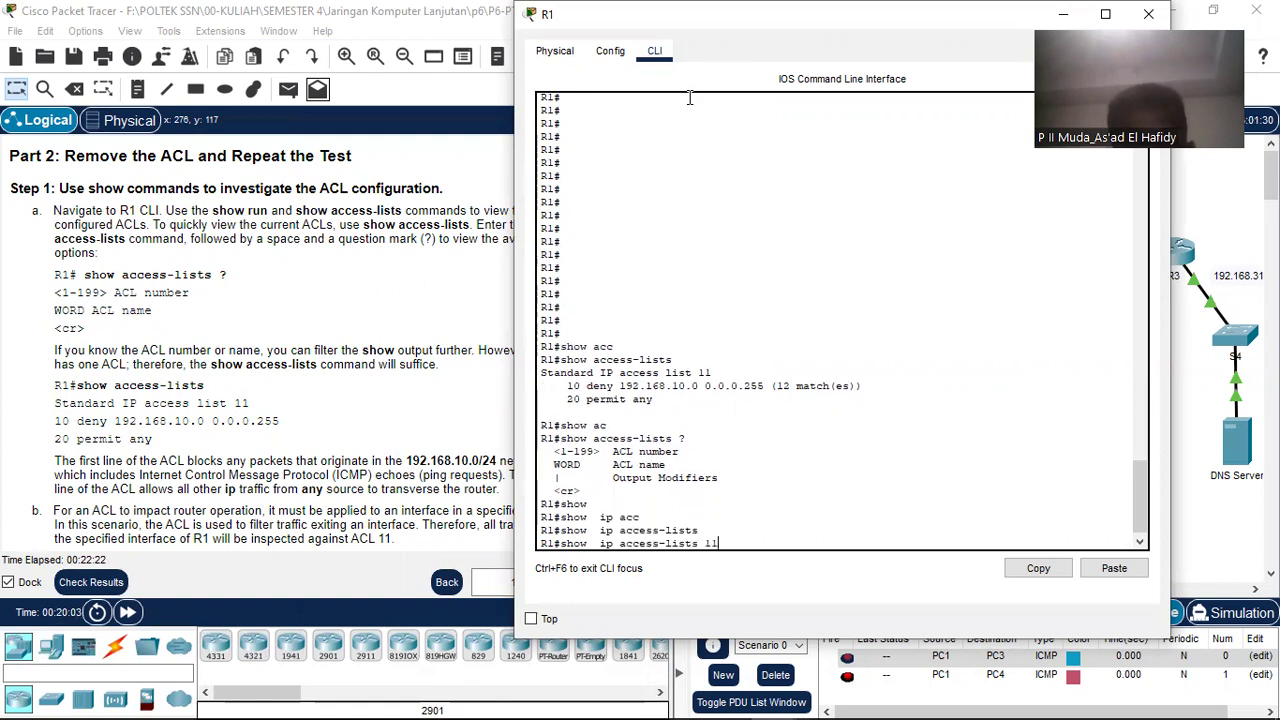
key("BackSpace")
key("BackSpace")
type("lis")
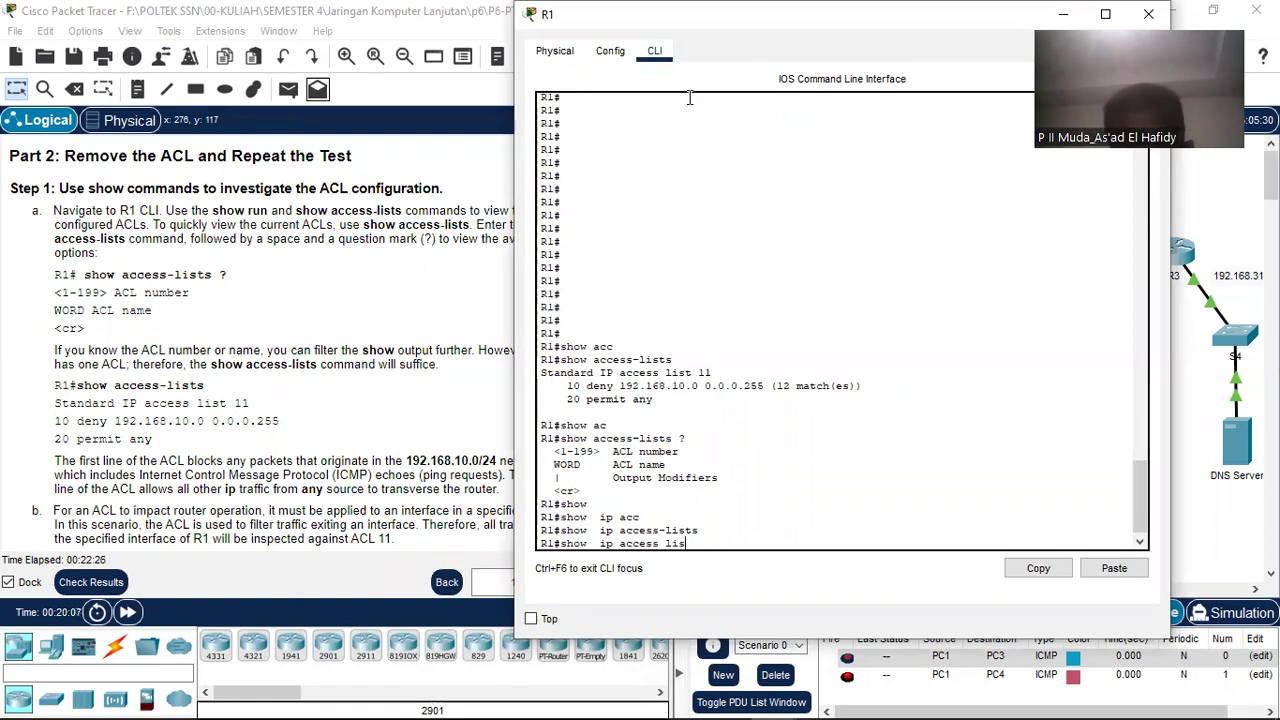
type("t")
key("Return")
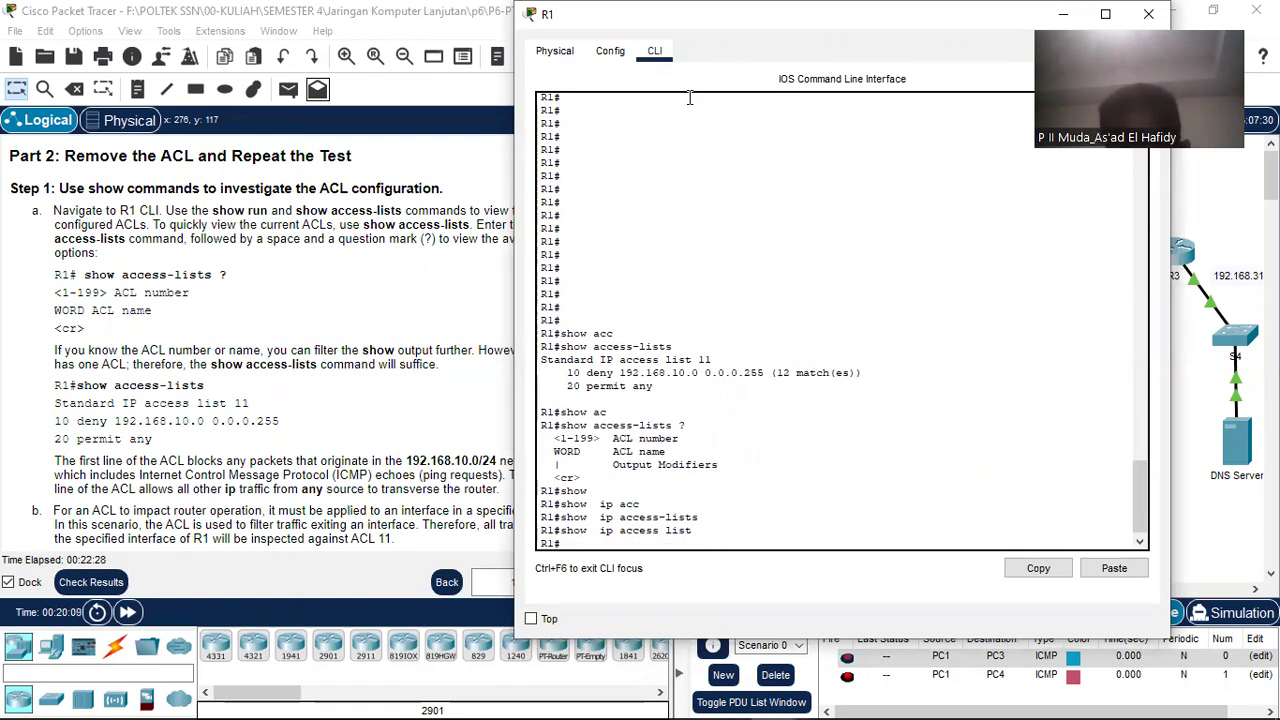
type("show")
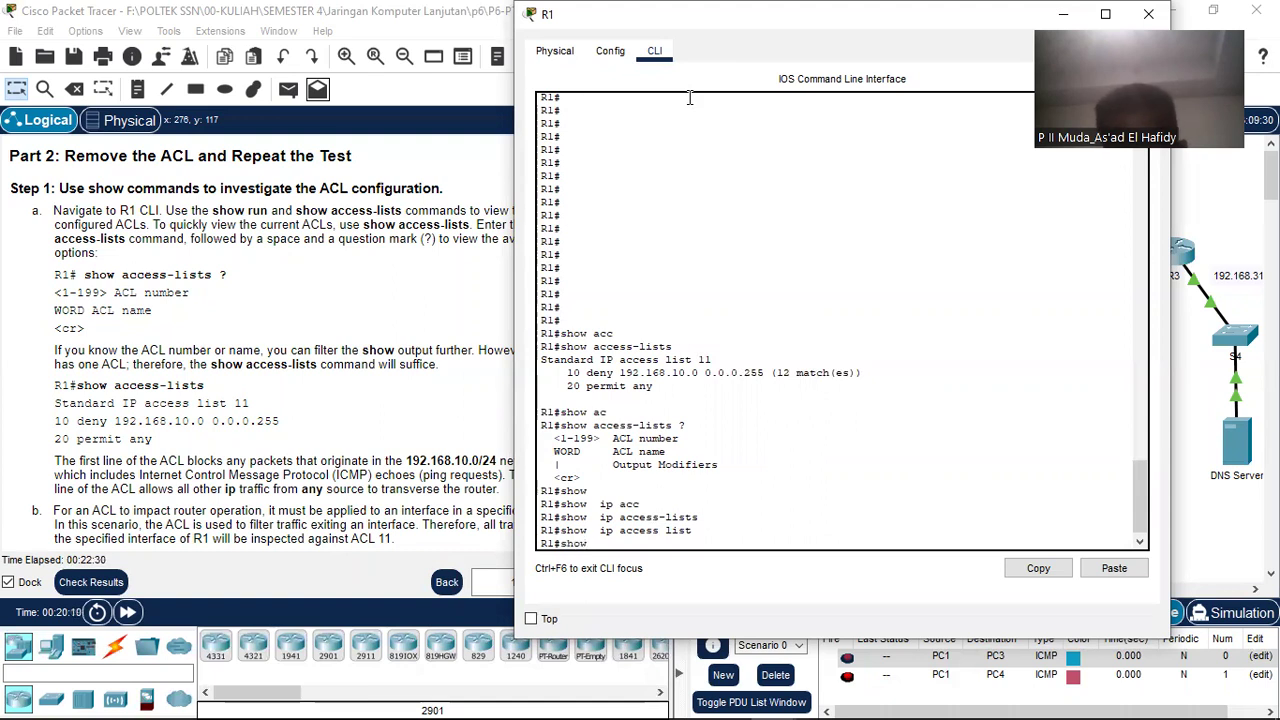
type(" ip ac")
key("Tab")
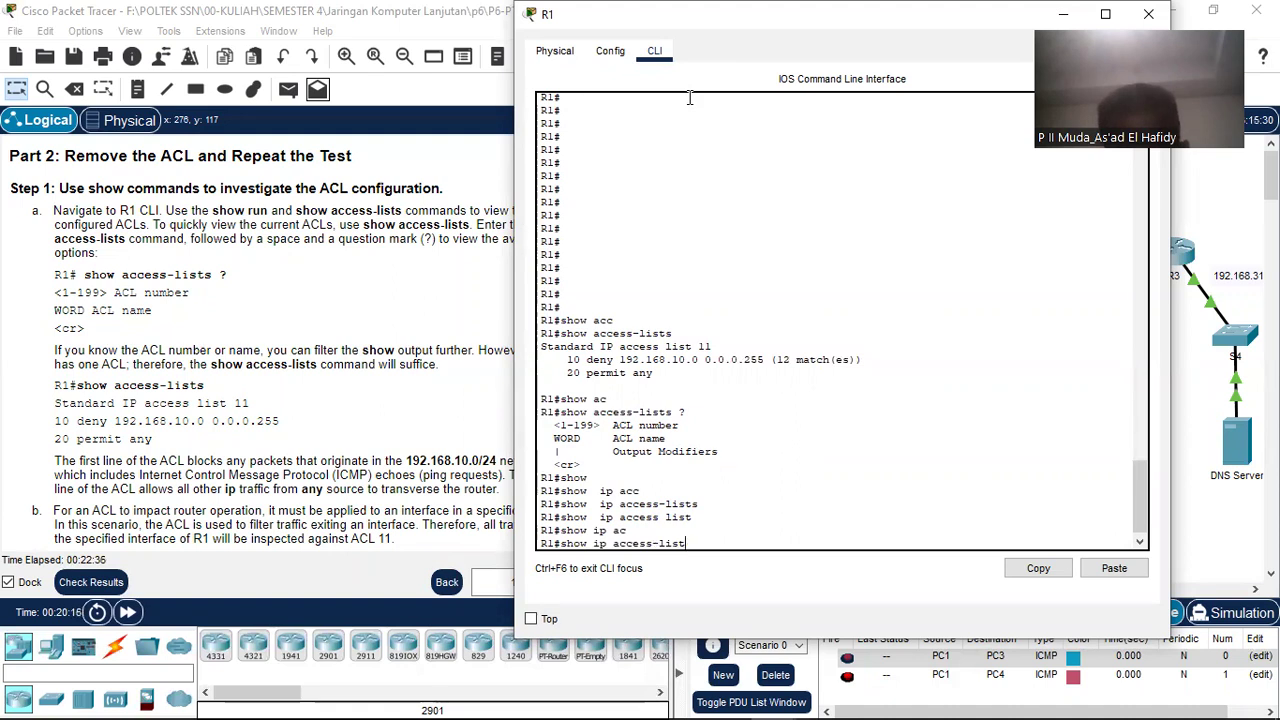
key("BackSpace")
key("BackSpace")
key("BackSpace")
key("BackSpace")
key("BackSpace")
key("BackSpace")
key("BackSpace")
key("BackSpace")
key("BackSpace")
key("BackSpace")
key("BackSpace")
key("BackSpace")
key("BackSpace")
key("BackSpace")
key("BackSpace")
key("BackSpace")
key("BackSpace")
key("BackSpace")
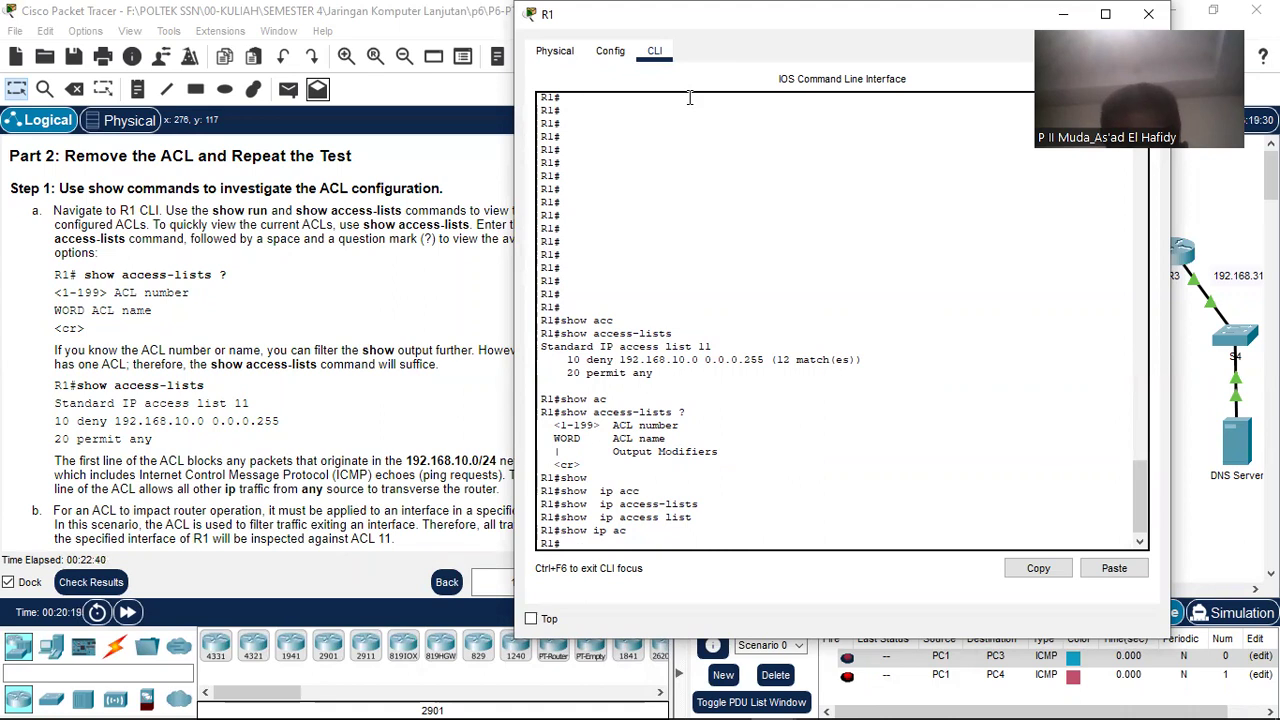
Run show access-lists again on R1, and read on in the instructions to the part about applying the ACL to an interface.
type("show")
key("Tab")
key("Tab")
type("a")
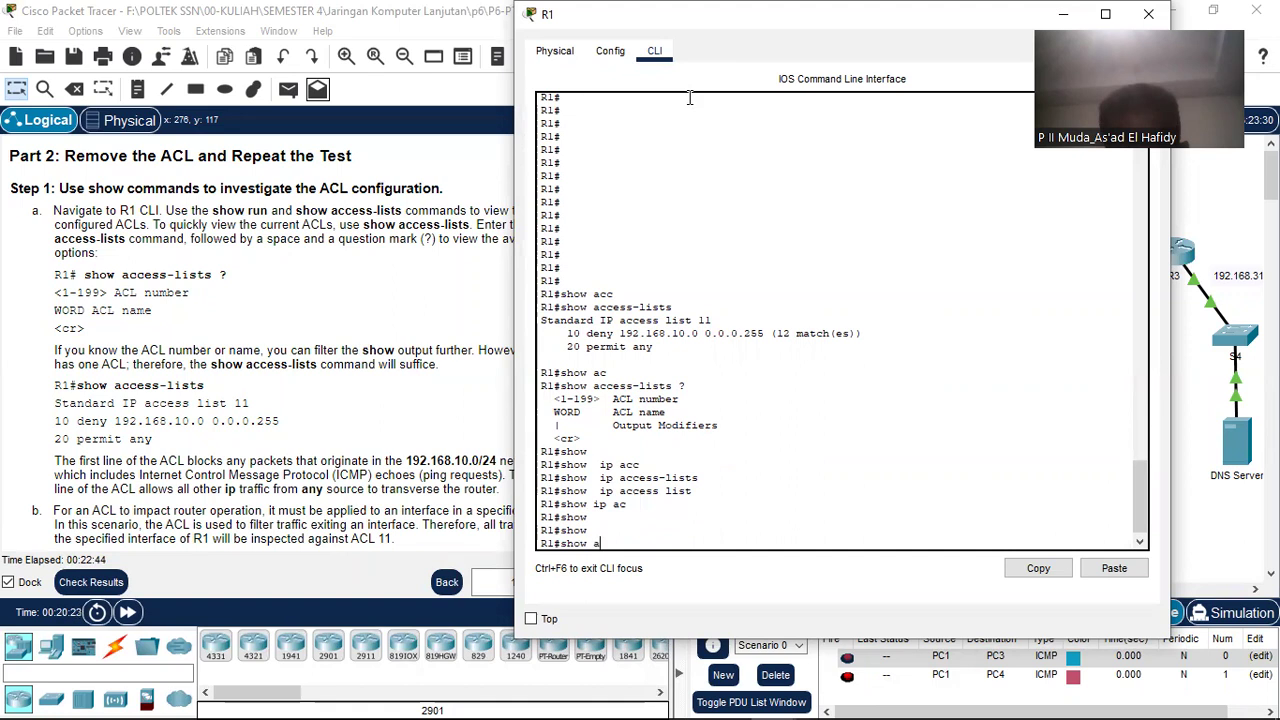
type("cc")
key("Tab")
key("Return")
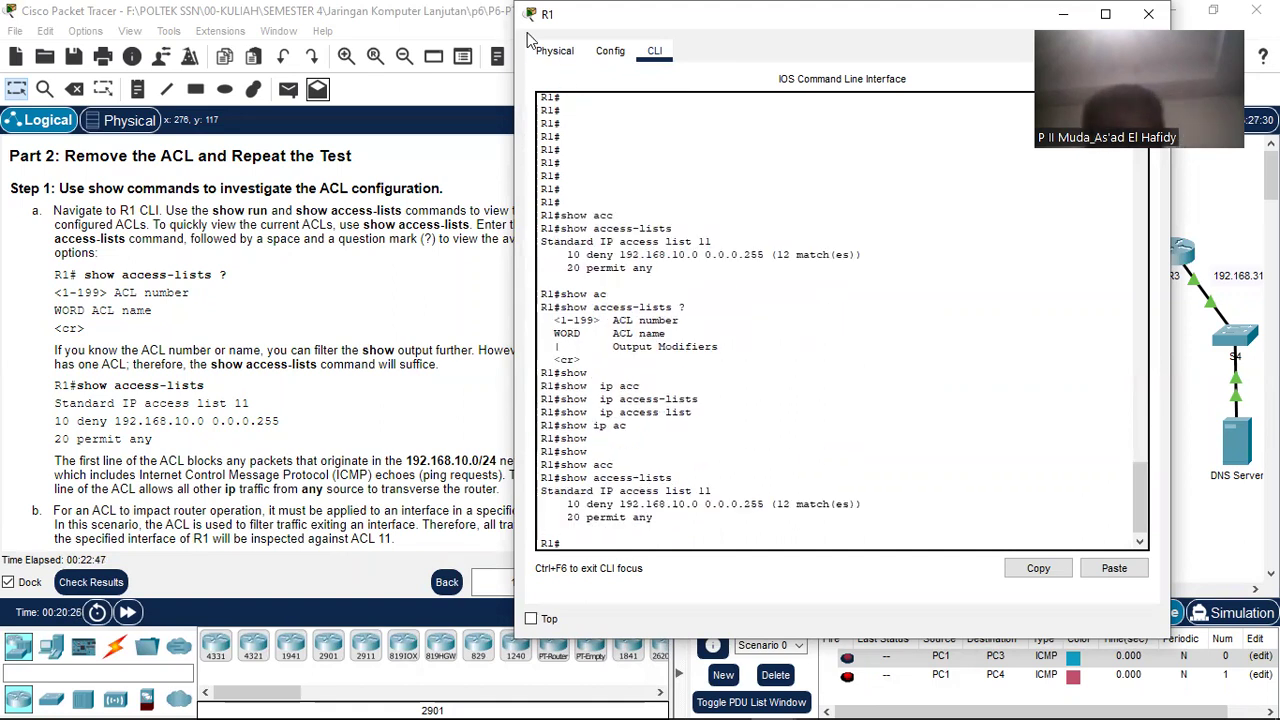
scroll(200, 440, "down", 1)
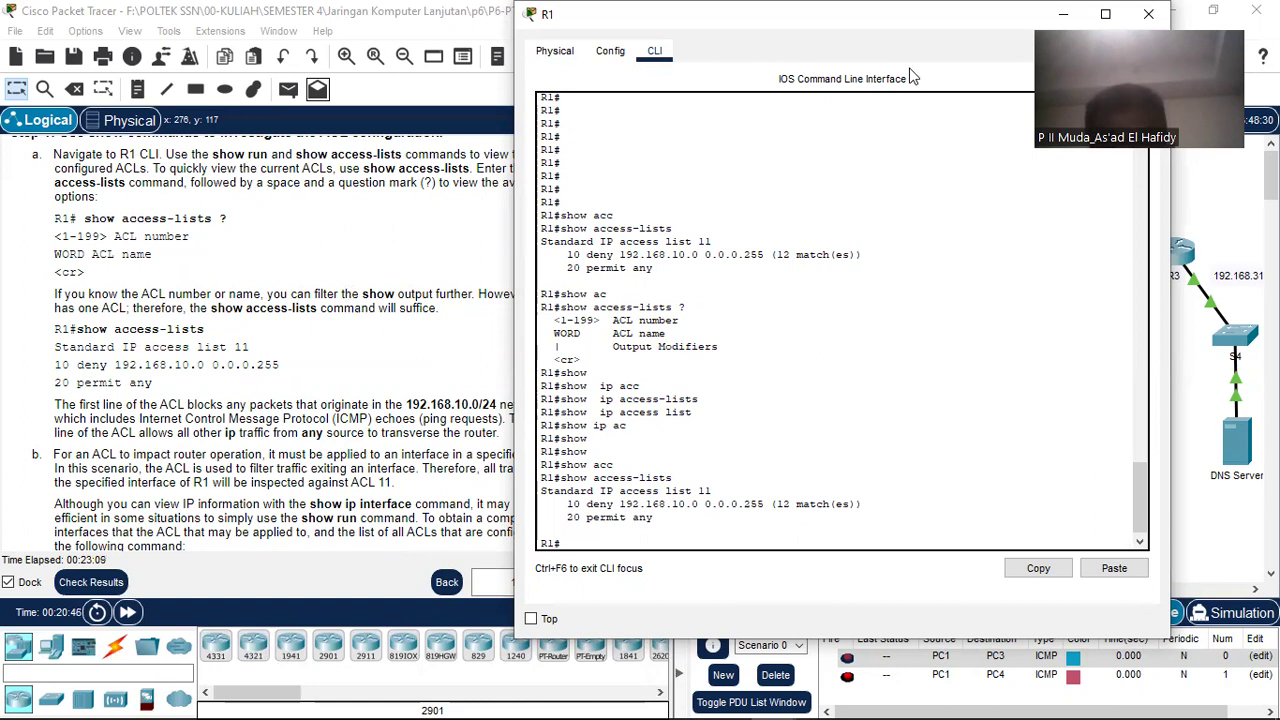
Move R1's CLI window aside and compare its access list output with the expected show access-lists output in the instructions.
left_click_drag(772, 69, 910, 76)
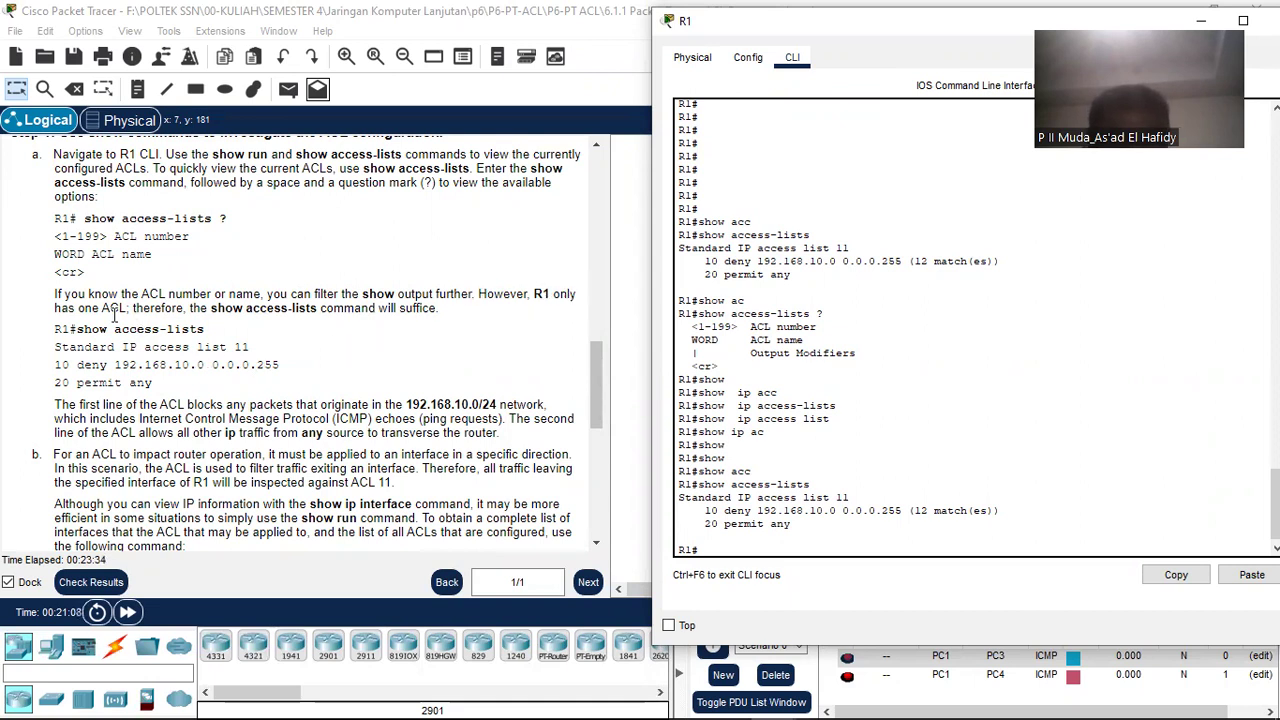
left_click(54, 348)
left_click_drag(54, 348, 199, 388)
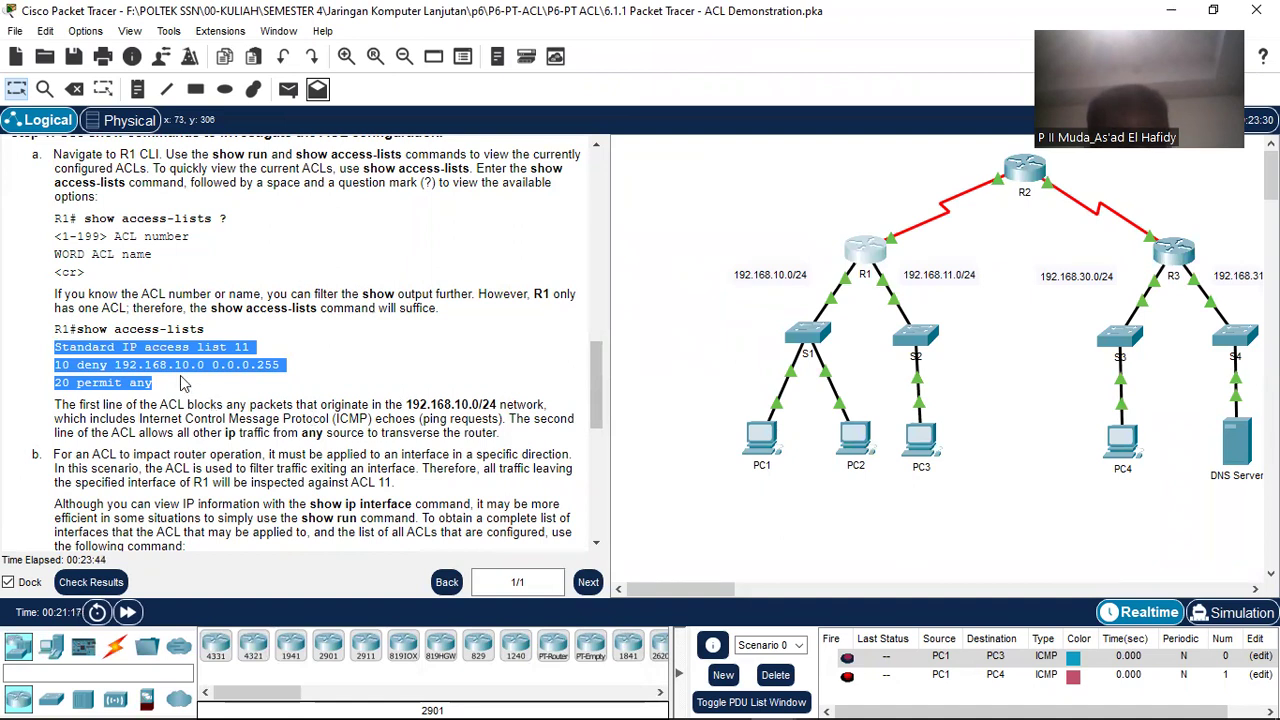
left_click(130, 347)
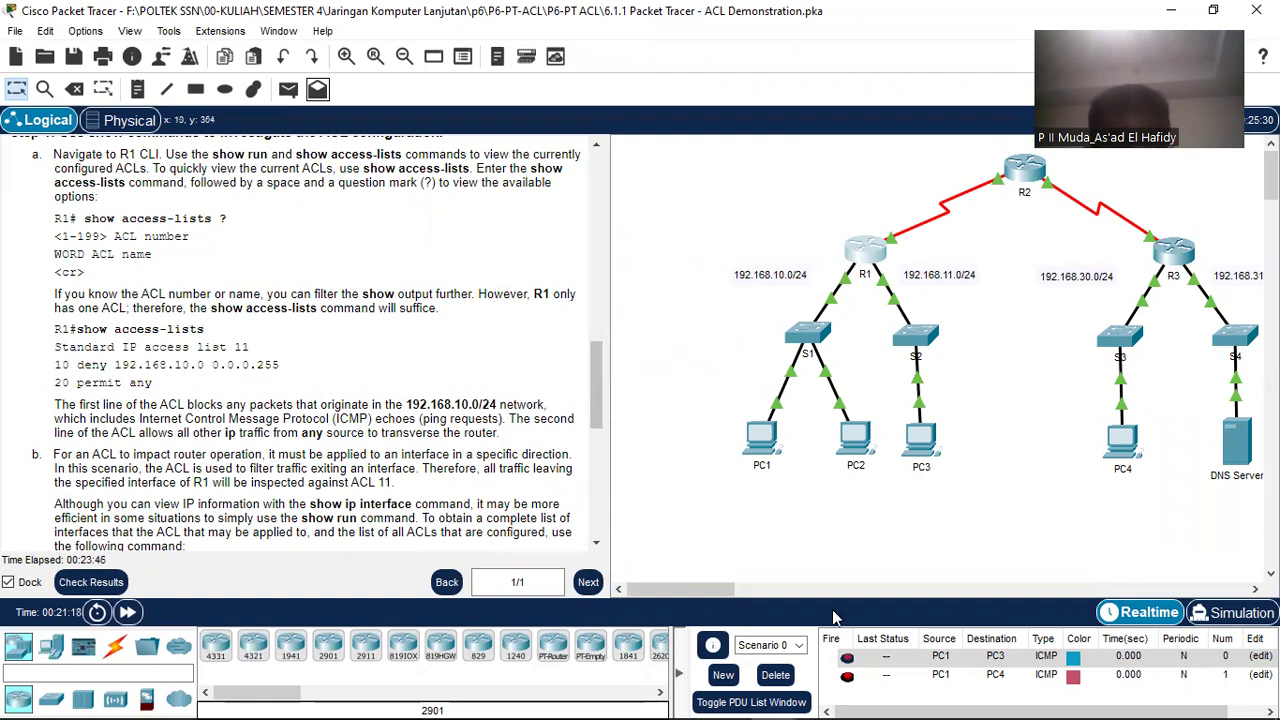
mouse_move(773, 700)
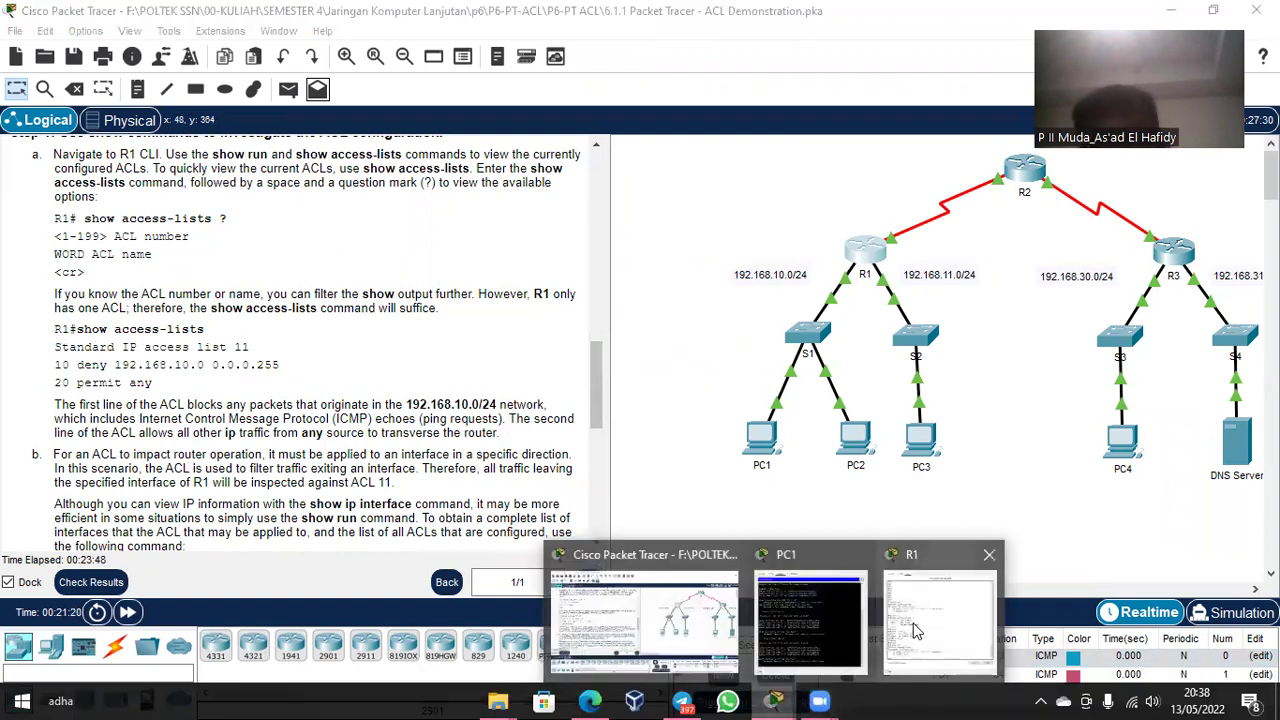
left_click(912, 628)
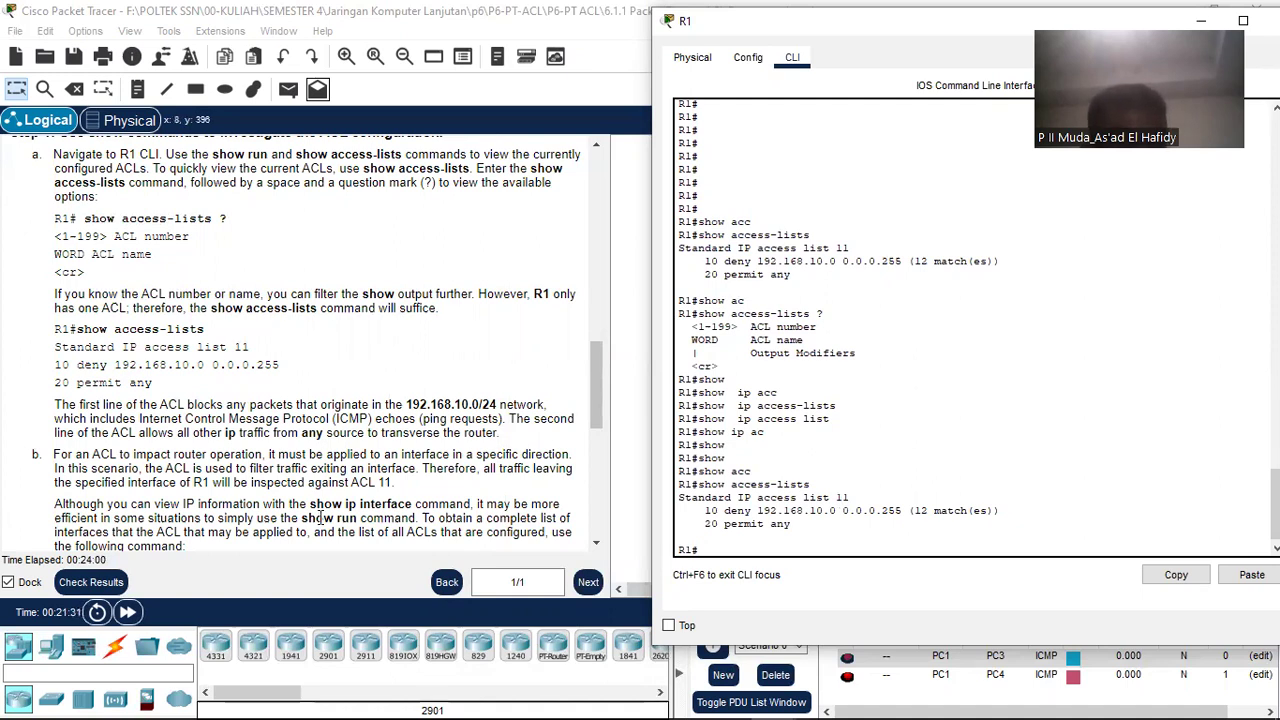
left_click(155, 352)
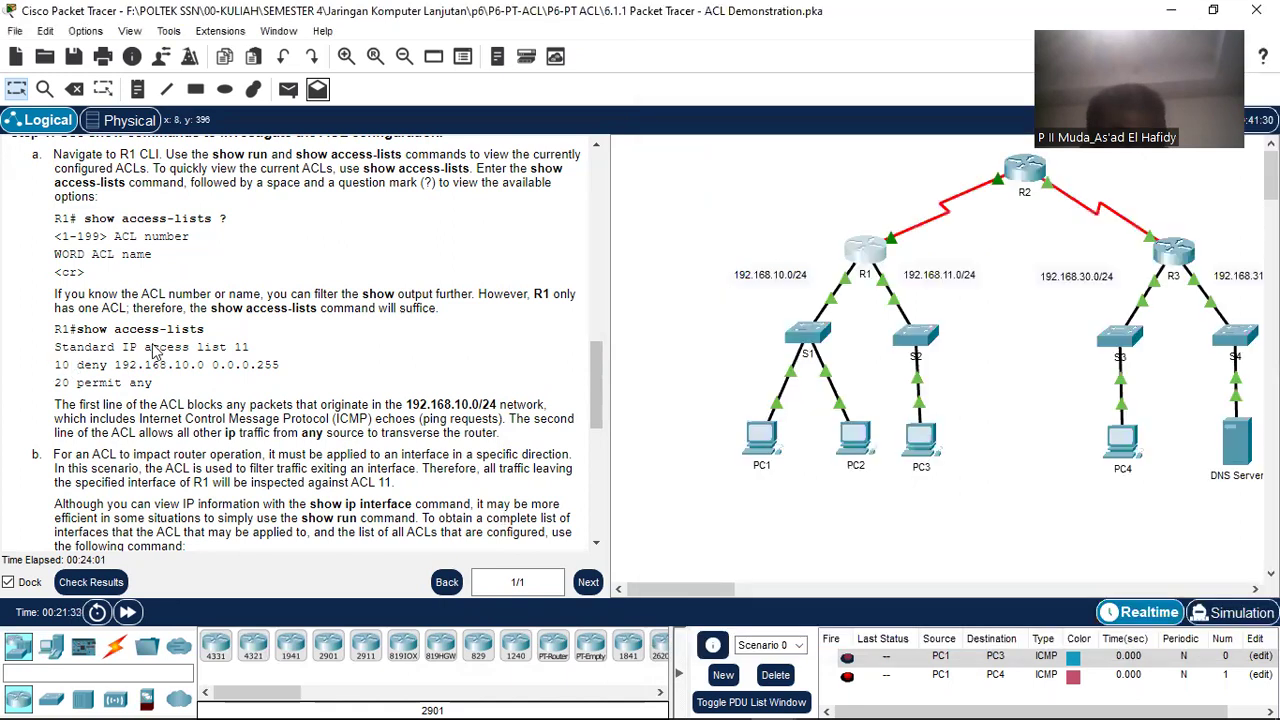
Examine the deny 192.168.10.0 0.0.0.255 and permit any lines of access list 11 in the instructions.
triple_click(277, 364)
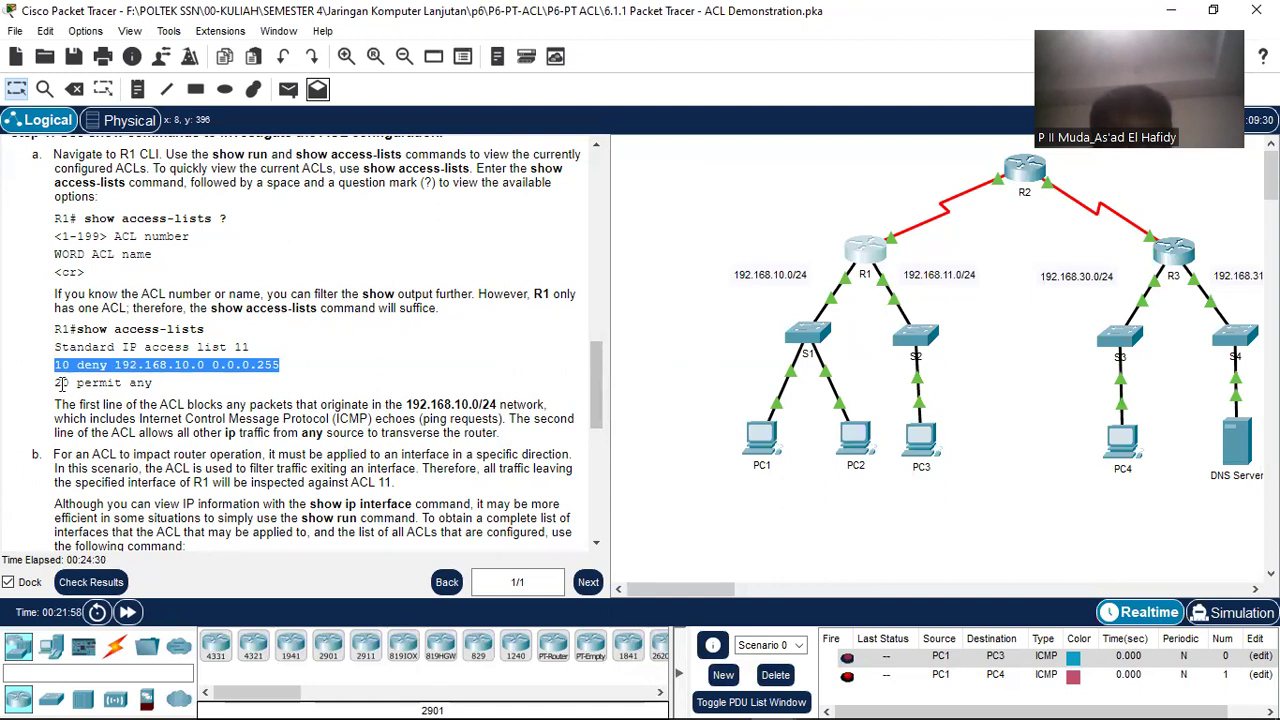
left_click_drag(57, 383, 193, 371)
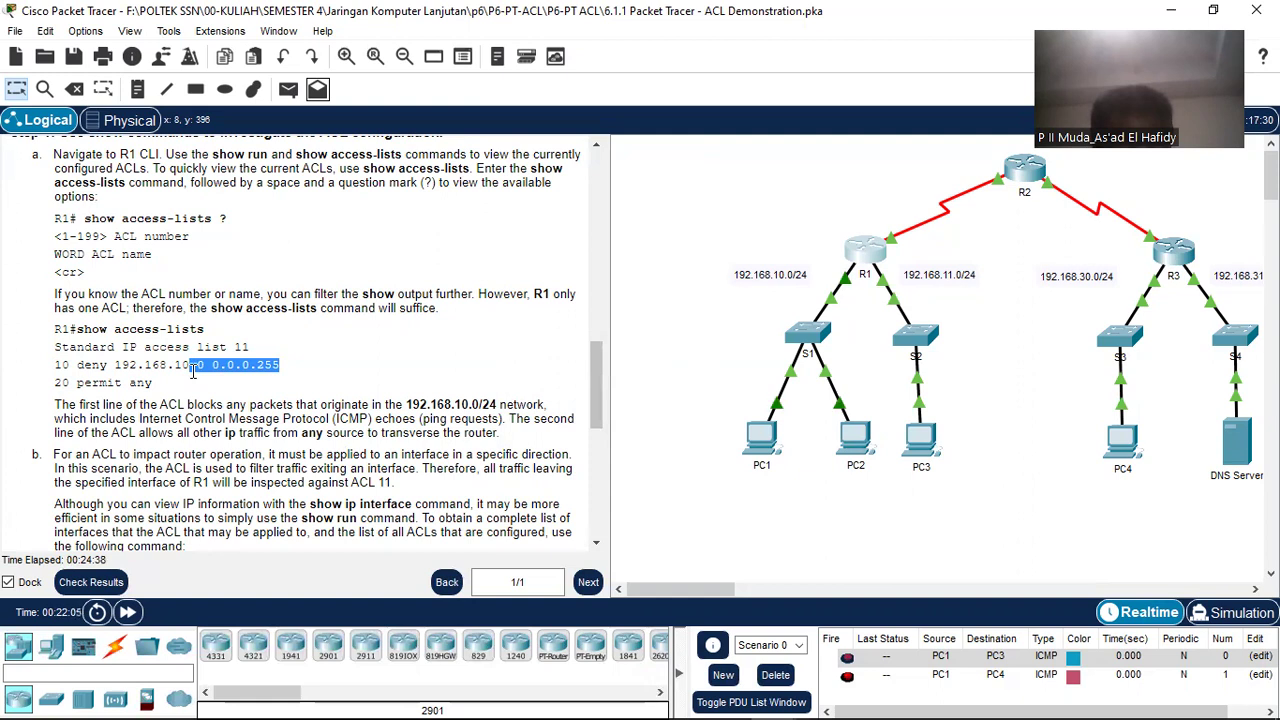
triple_click(188, 388)
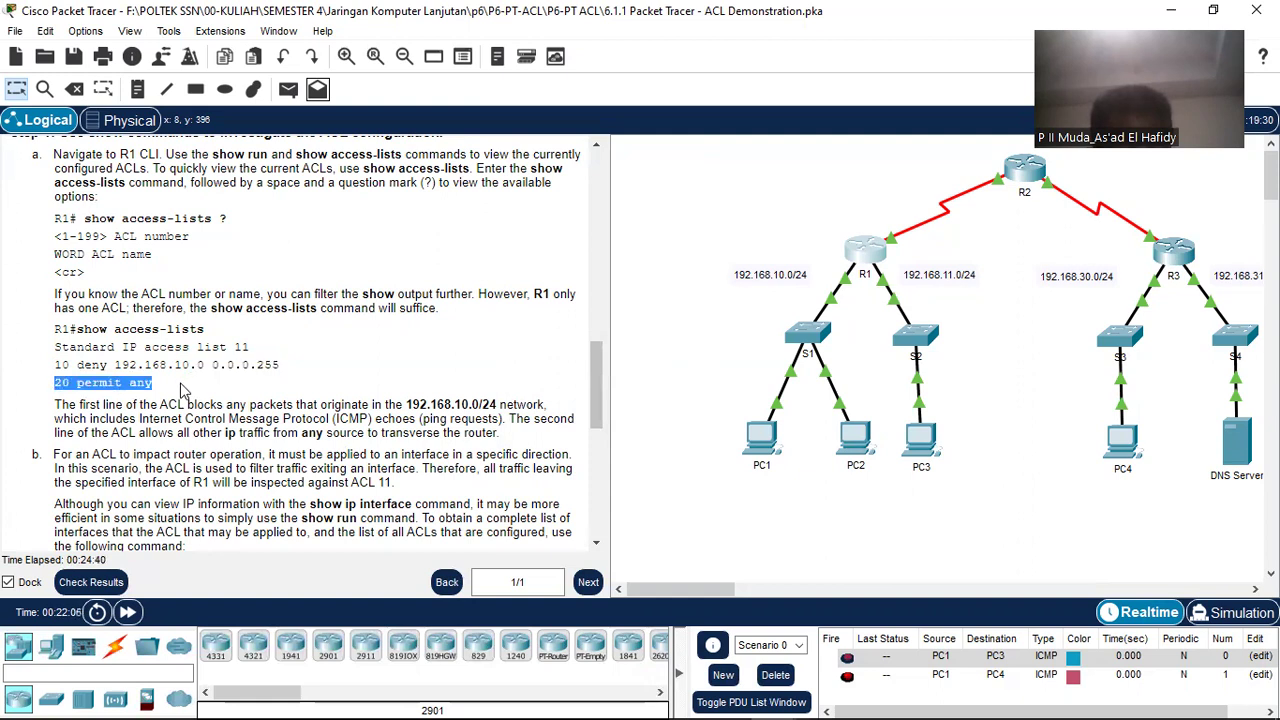
left_click_drag(56, 366, 290, 368)
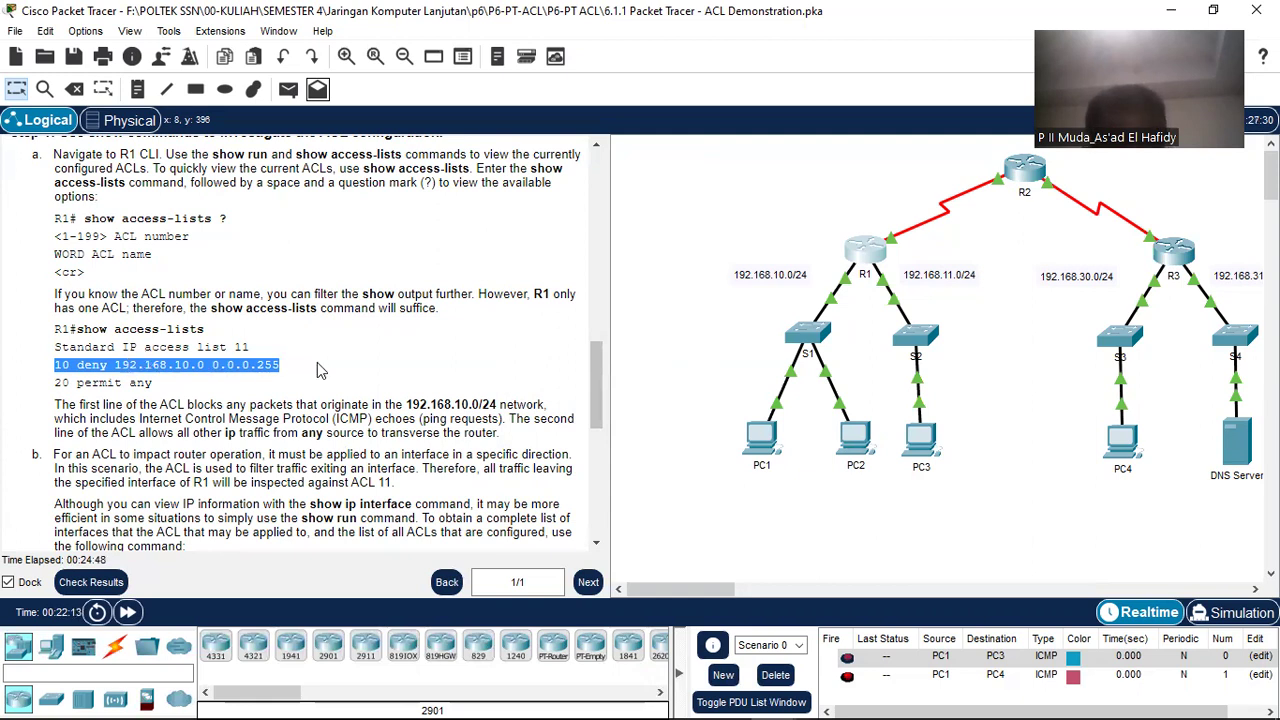
left_click(191, 395)
Fast-forward the network time and read instruction b about applying the ACL to an interface and listing it with show run.
scroll(270, 398, "down", 1)
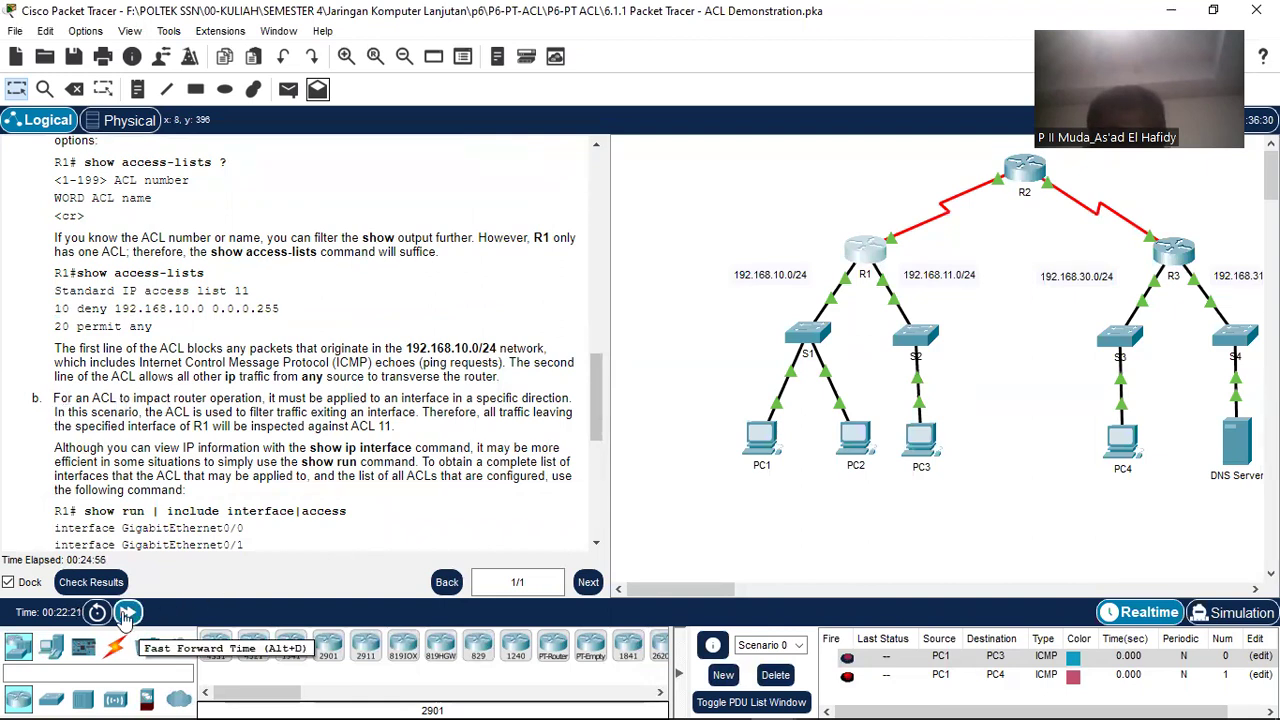
left_click(127, 612)
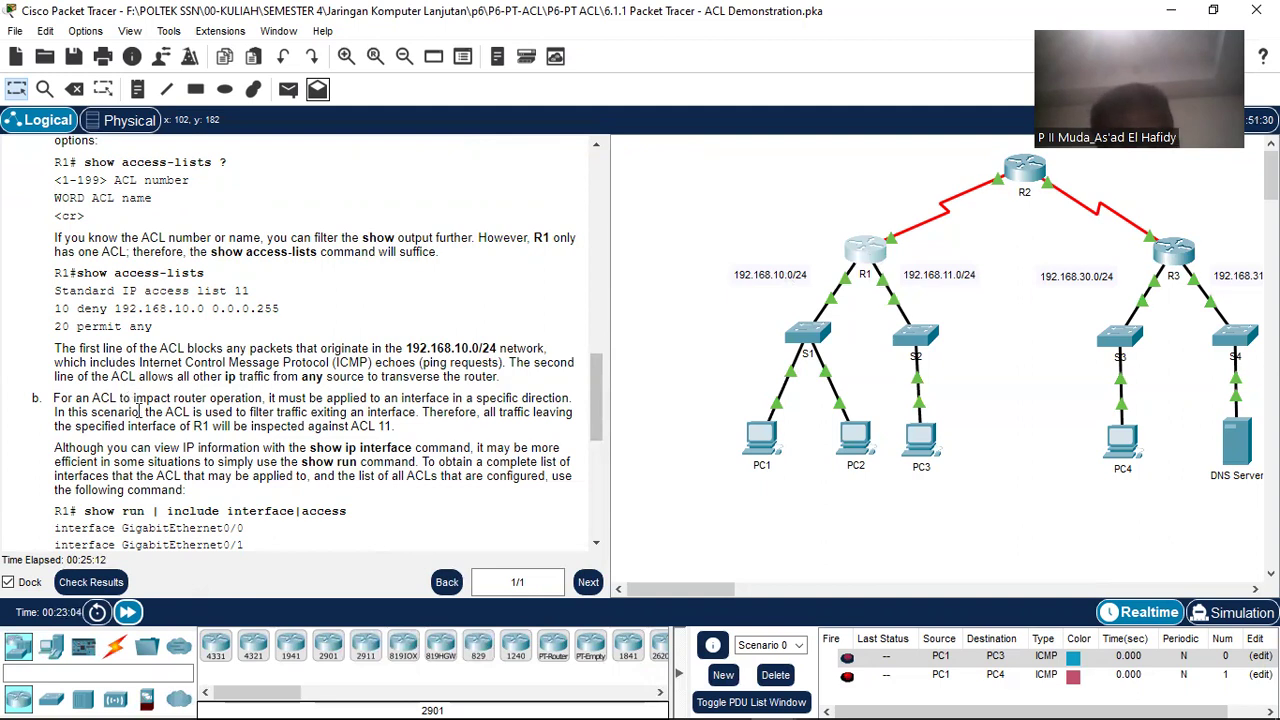
scroll(138, 411, "down", 3)
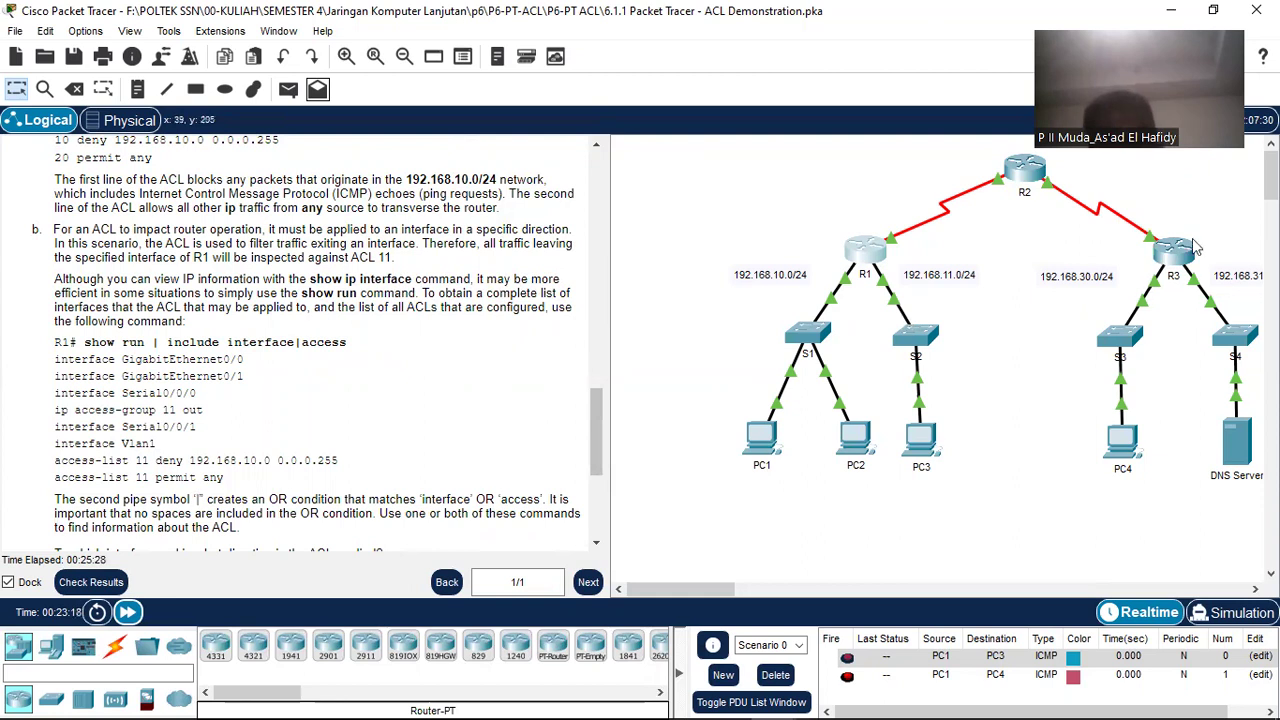
Run show run | include interface|access in R1's CLI to list the interfaces and configured ACLs.
left_click(865, 252)
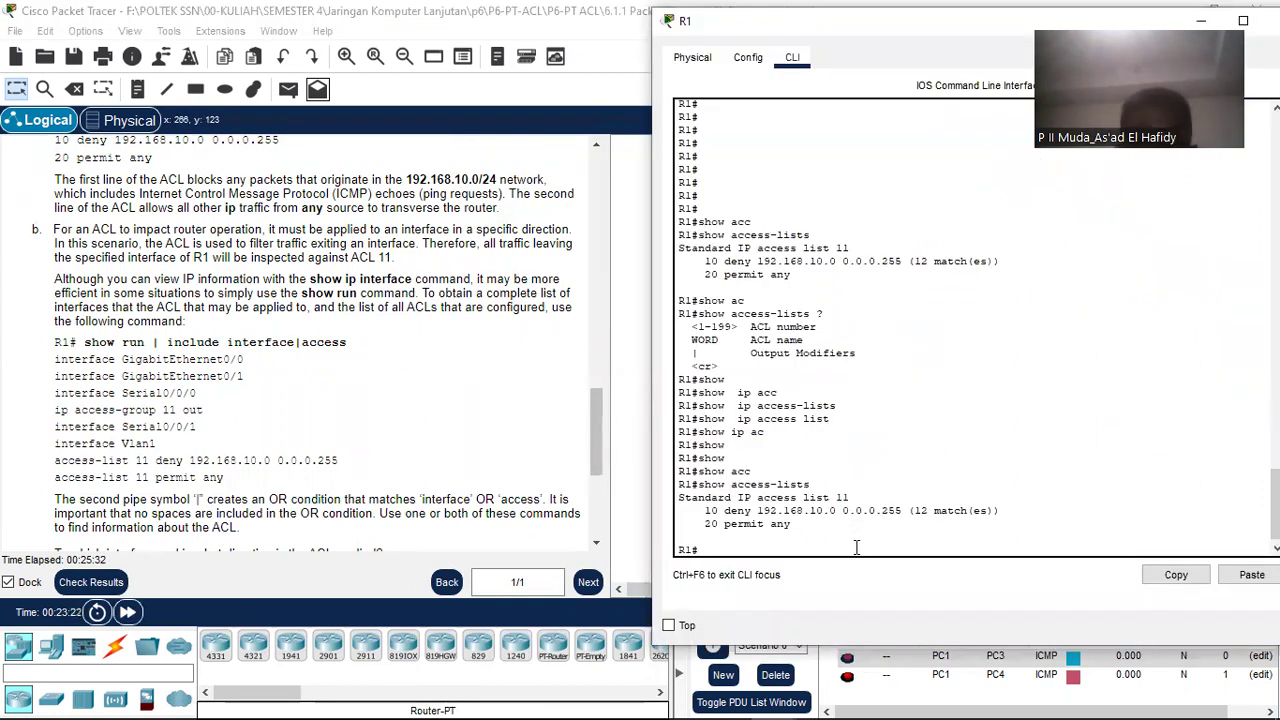
type("show run")
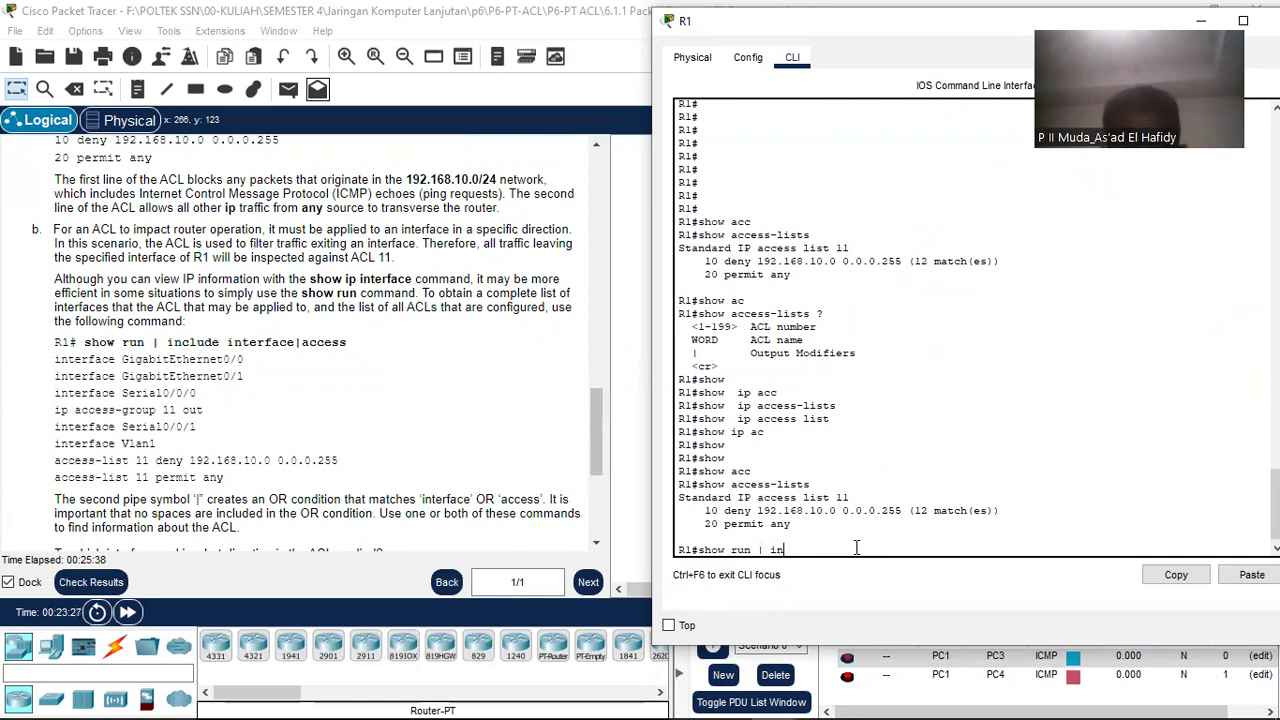
type(" | in")
key("Tab")
type("in")
key("Tab")
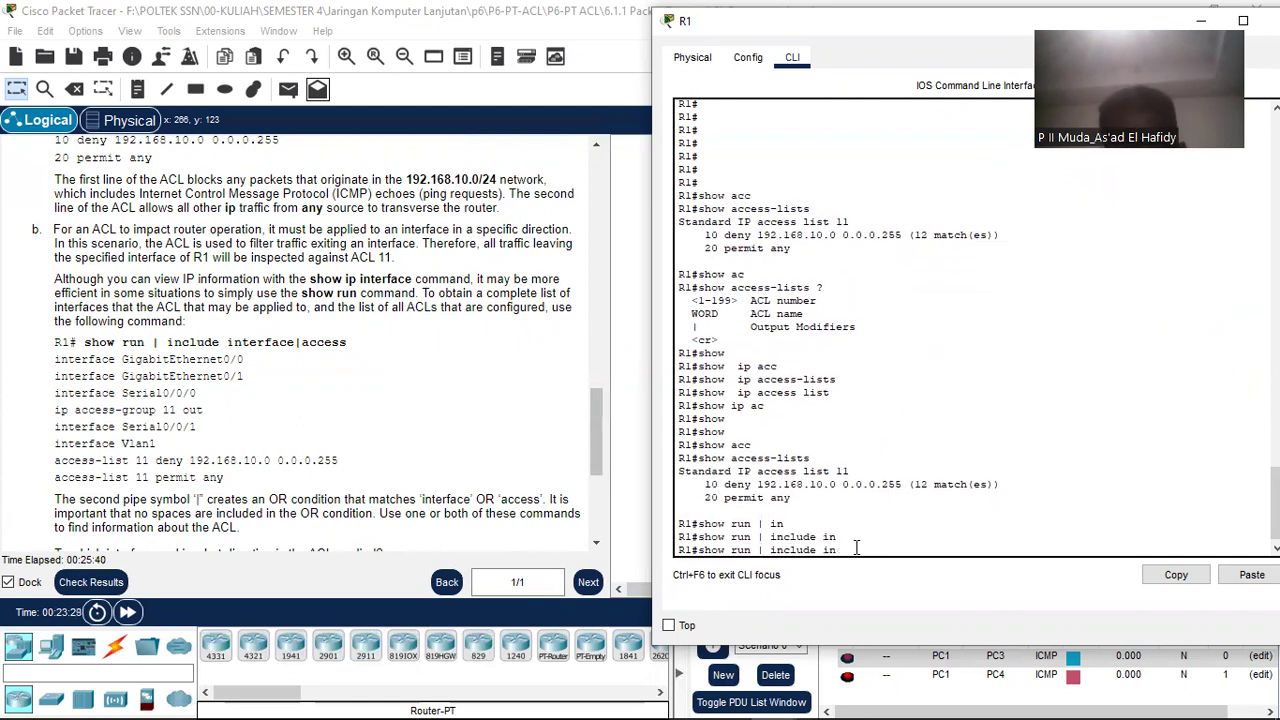
type("ter")
key("Tab")
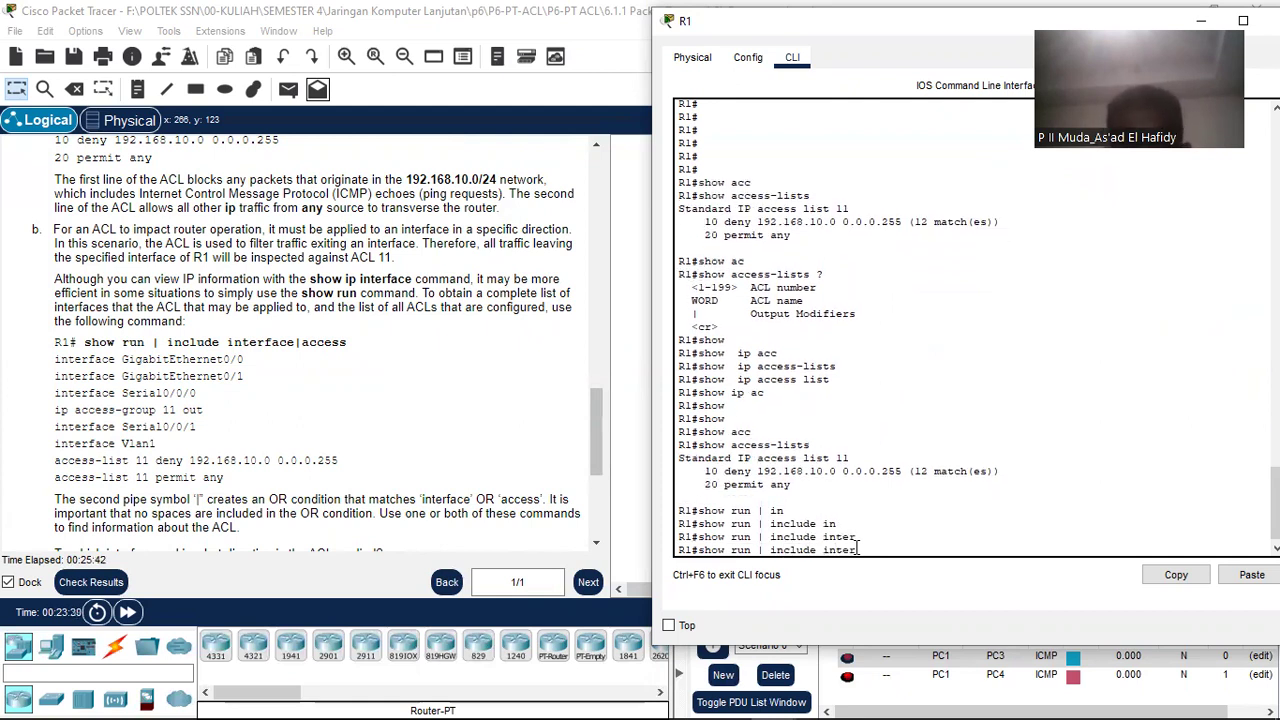
type("face|acc")
key("Tab")
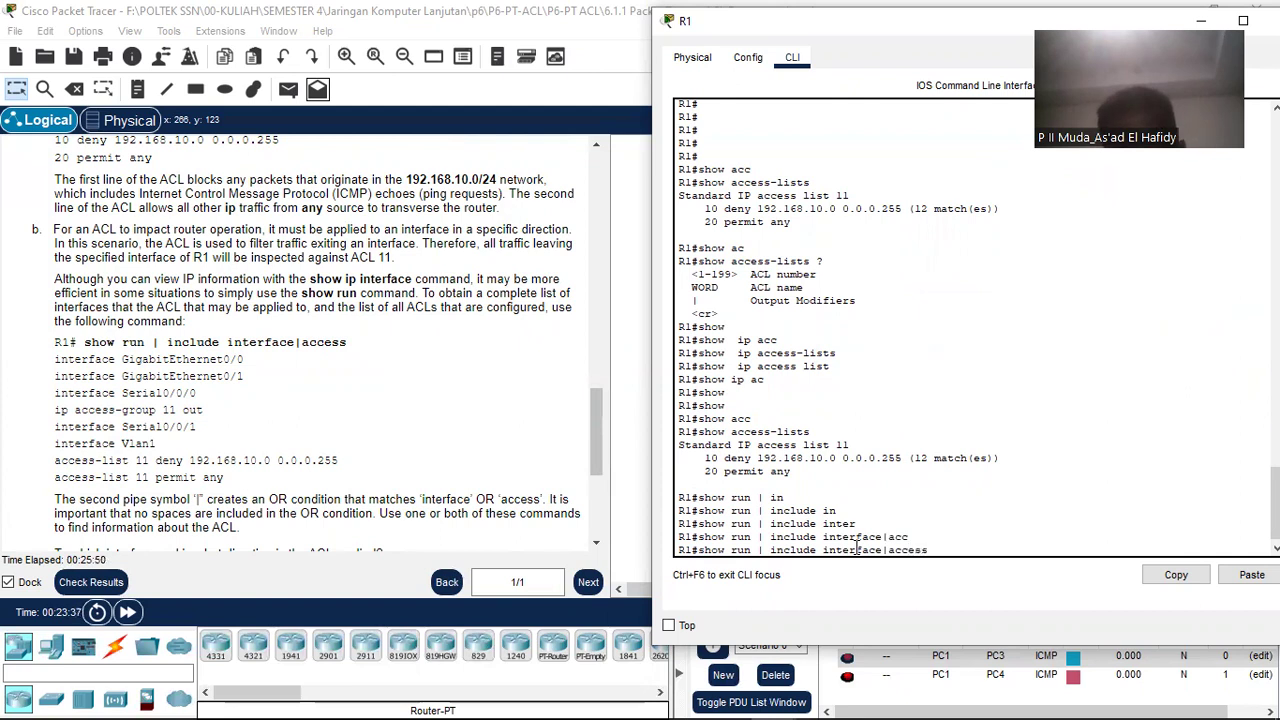
type("ess")
key("Return")
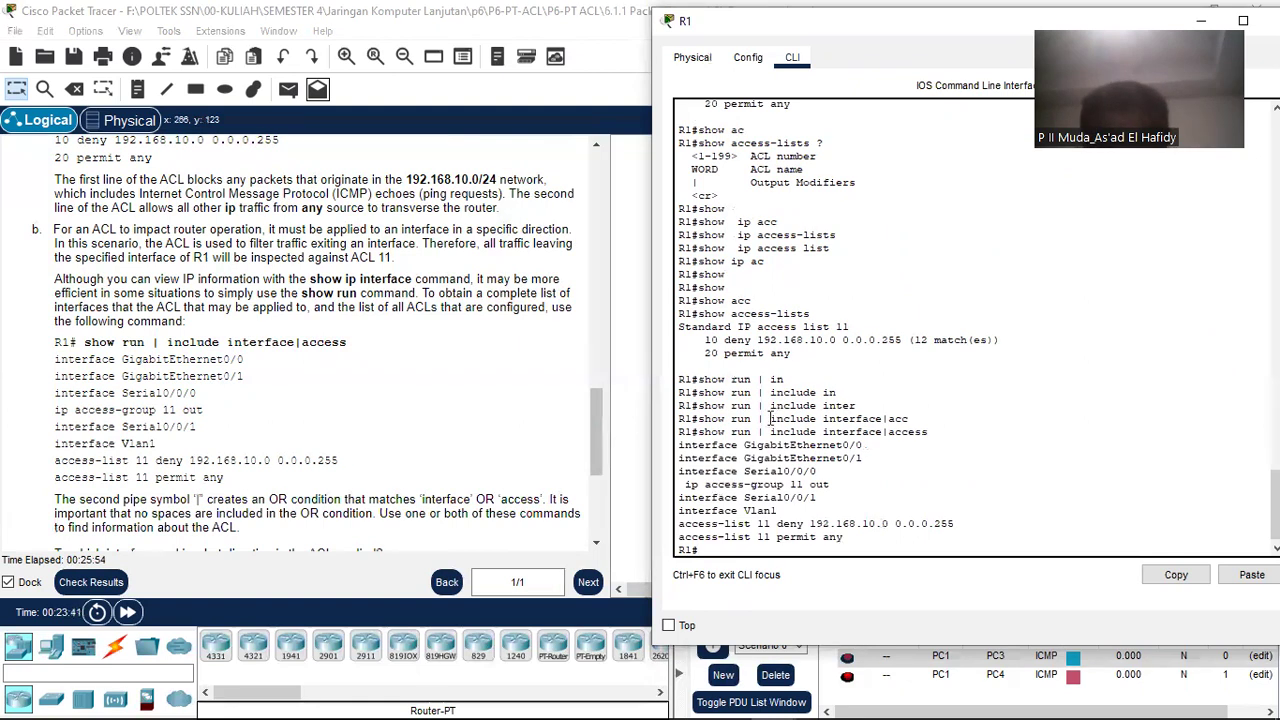
scroll(730, 506, "down", 1)
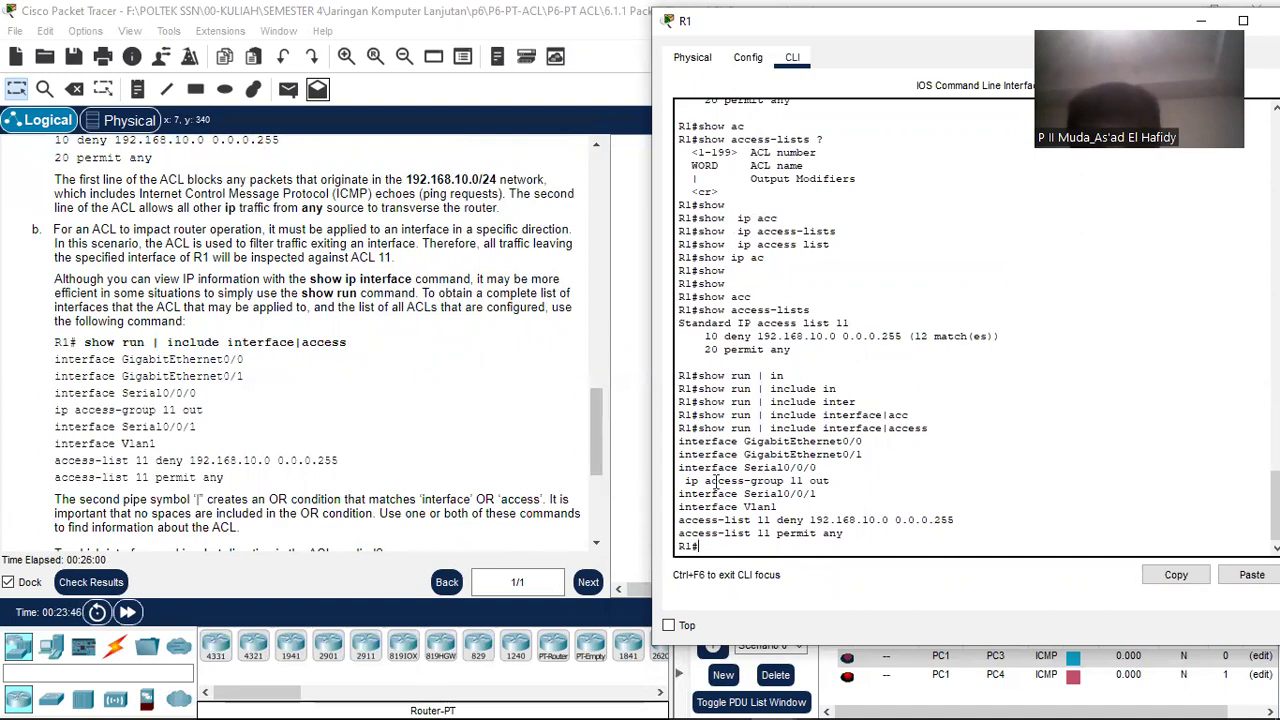
Read the question on which interface and direction the ACL is applied to, and consult the addressing table.
scroll(335, 492, "down", 3)
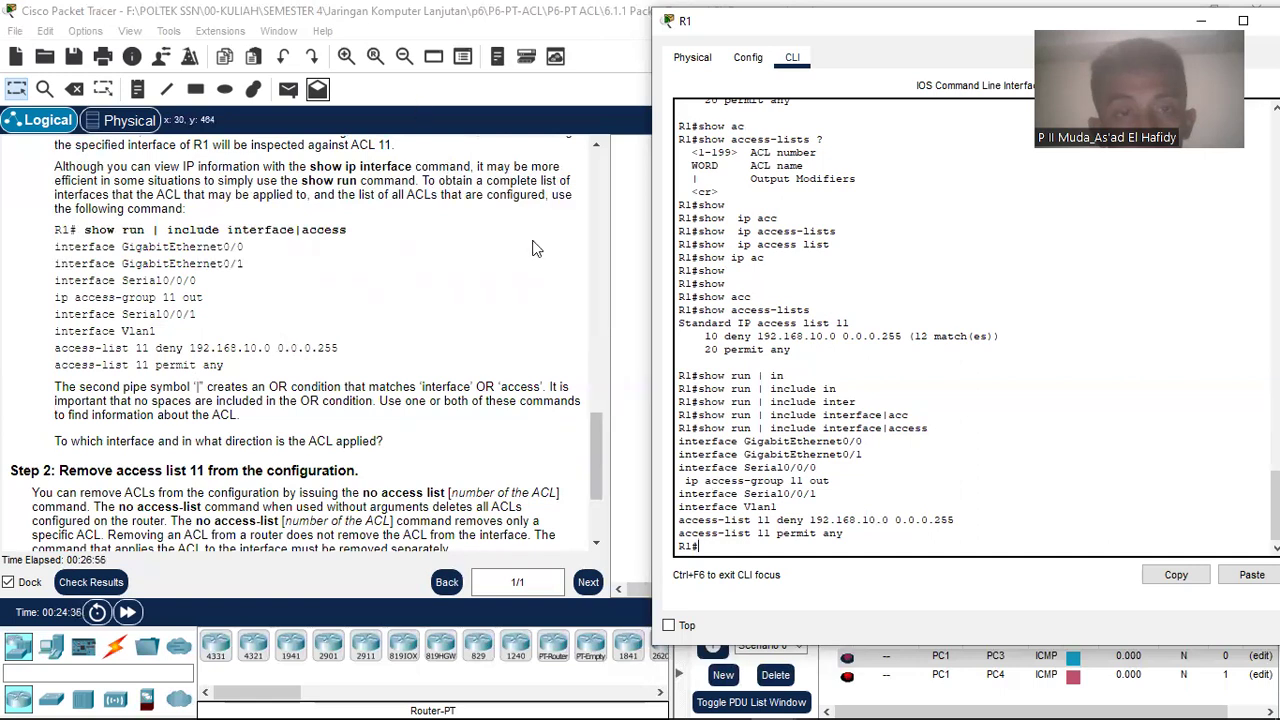
scroll(533, 248, "up", 15)
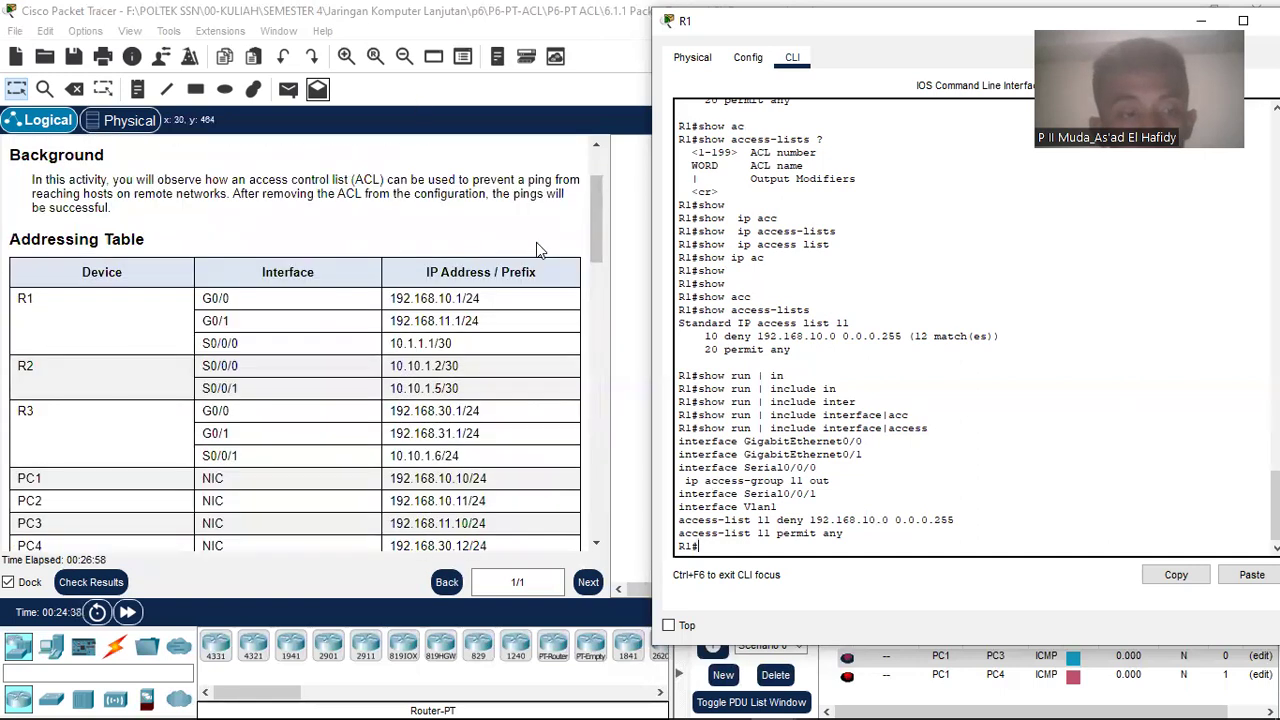
scroll(536, 242, "down", 1)
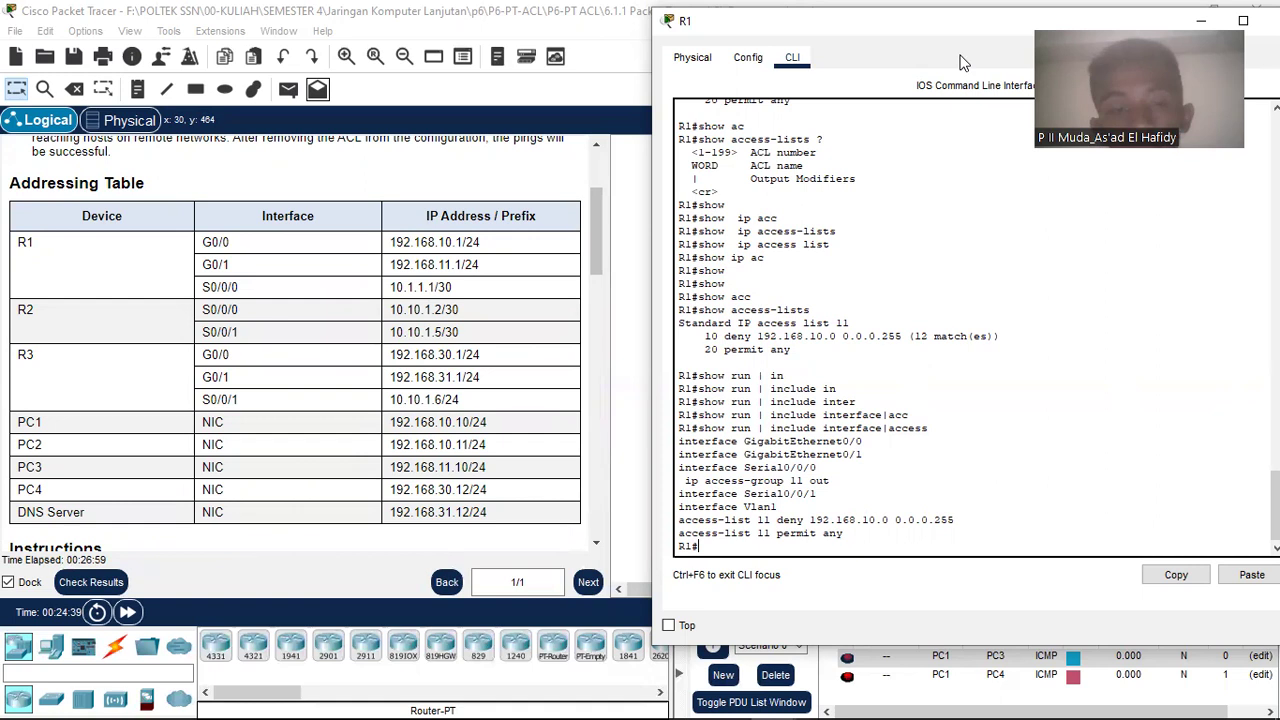
Highlight the interface Serial0/0/0 and ip access-group 11 out lines in R1's output to answer the ACL interface and direction question.
left_click_drag(940, 20, 935, 45)
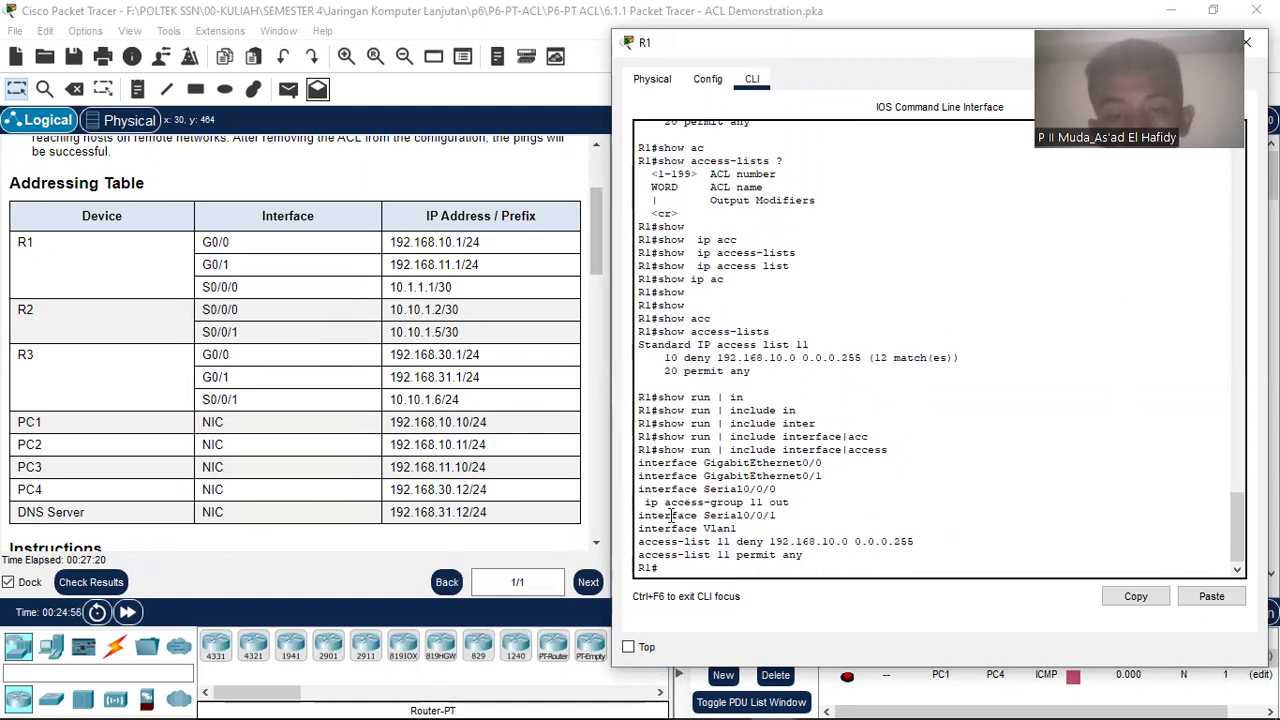
left_click_drag(823, 476, 738, 487)
left_click_drag(638, 489, 790, 503)
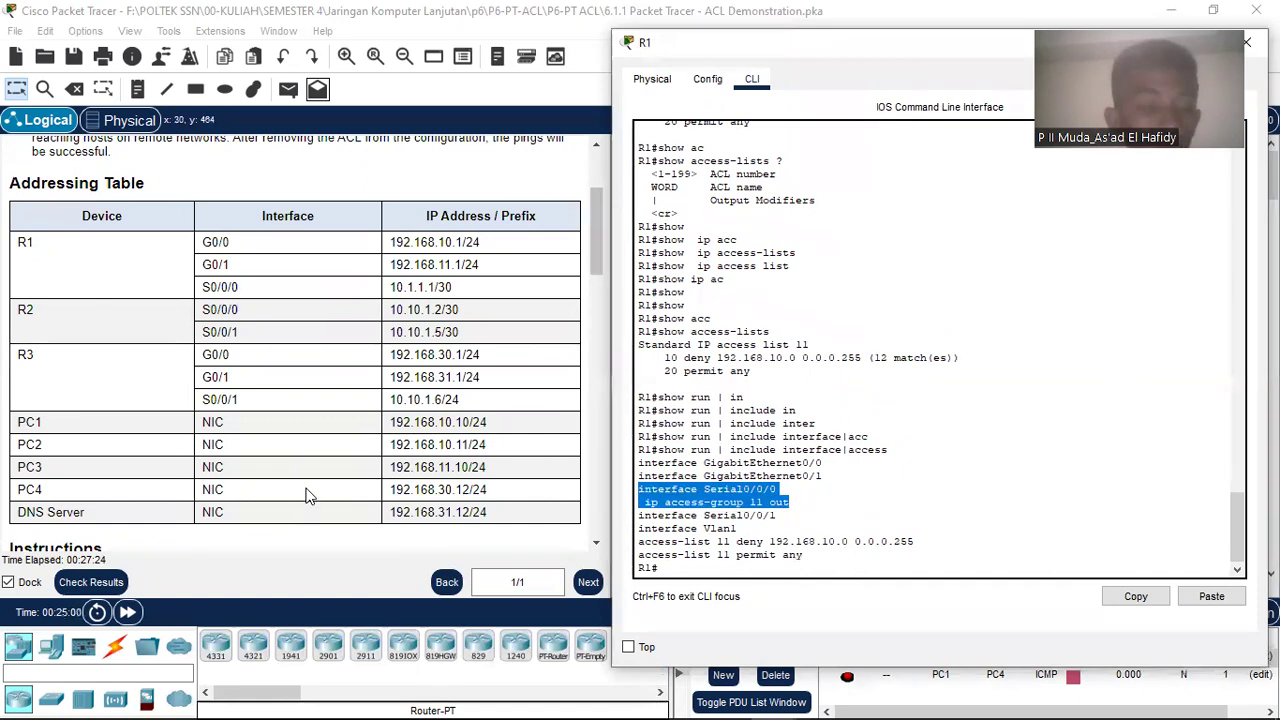
scroll(306, 494, "down", 15)
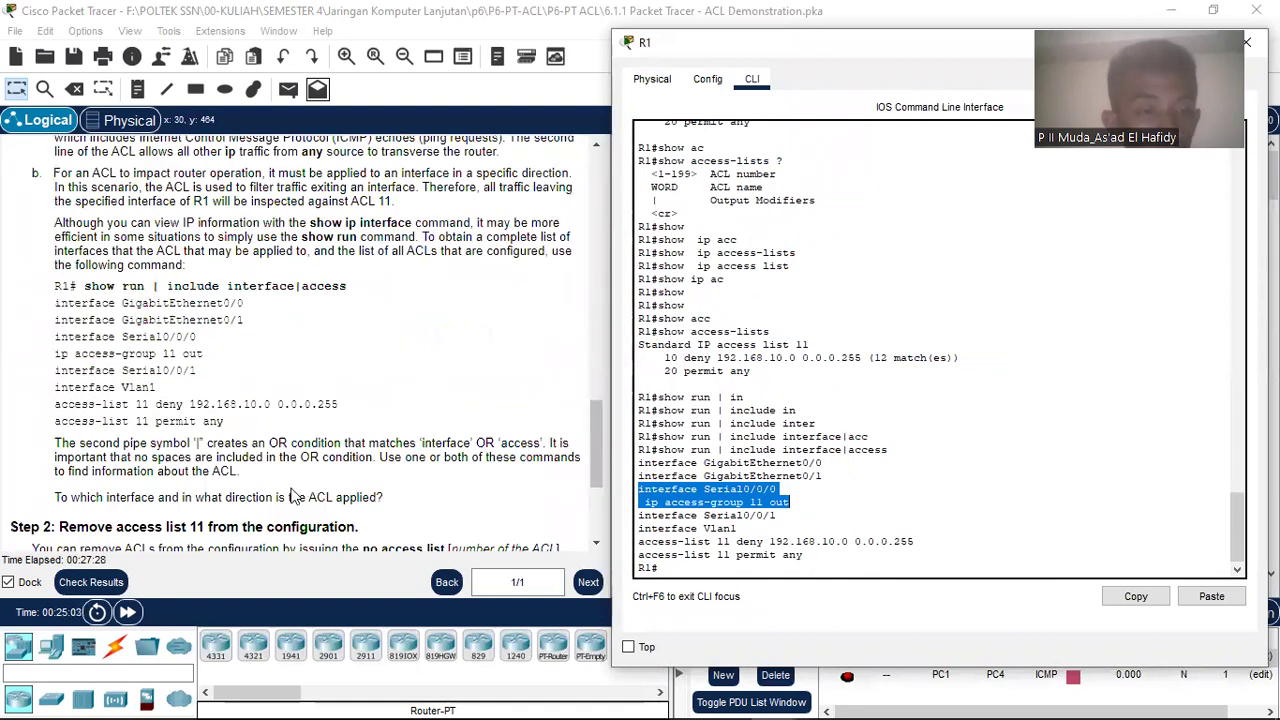
scroll(220, 494, "down", 1)
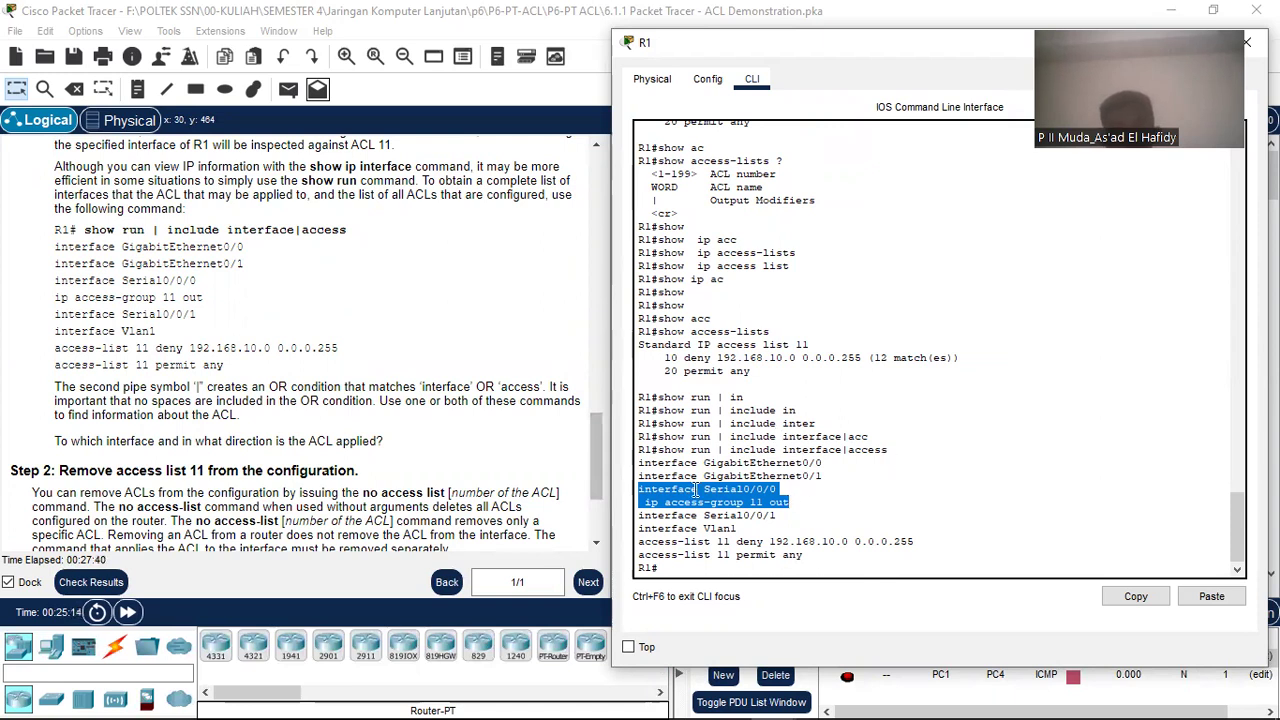
left_click(647, 507)
left_click_drag(645, 503, 826, 501)
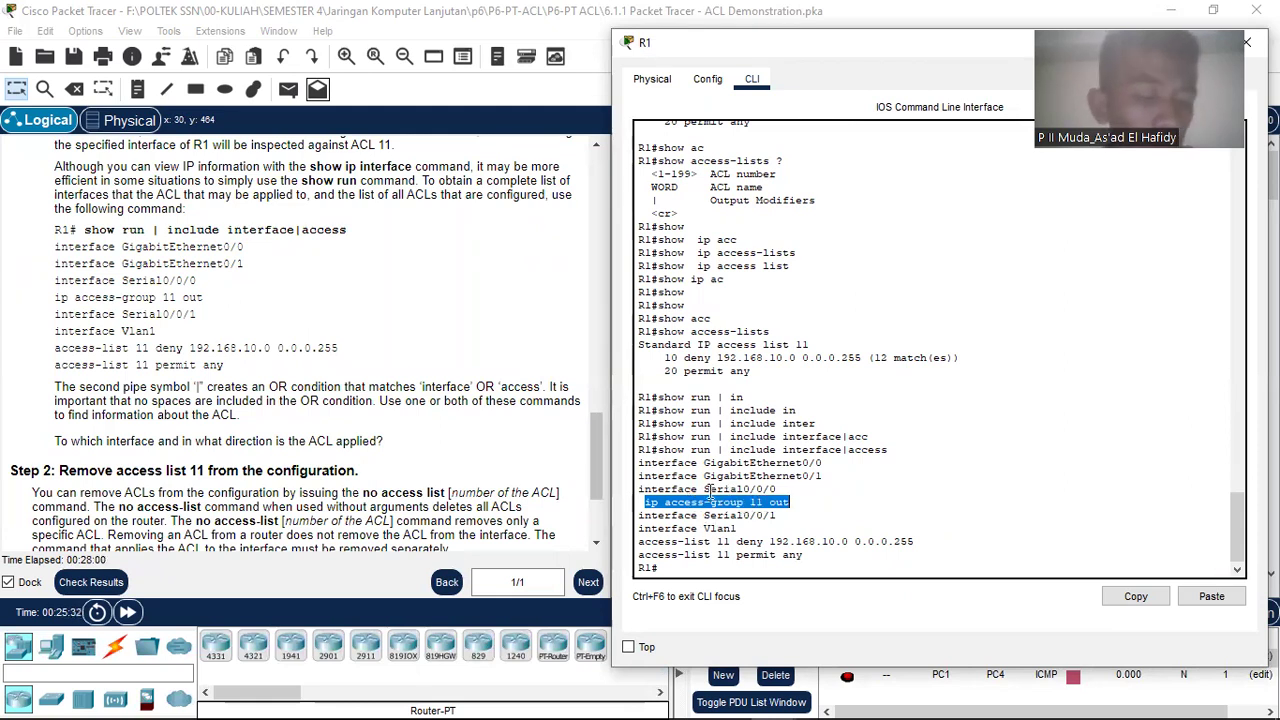
left_click(759, 545)
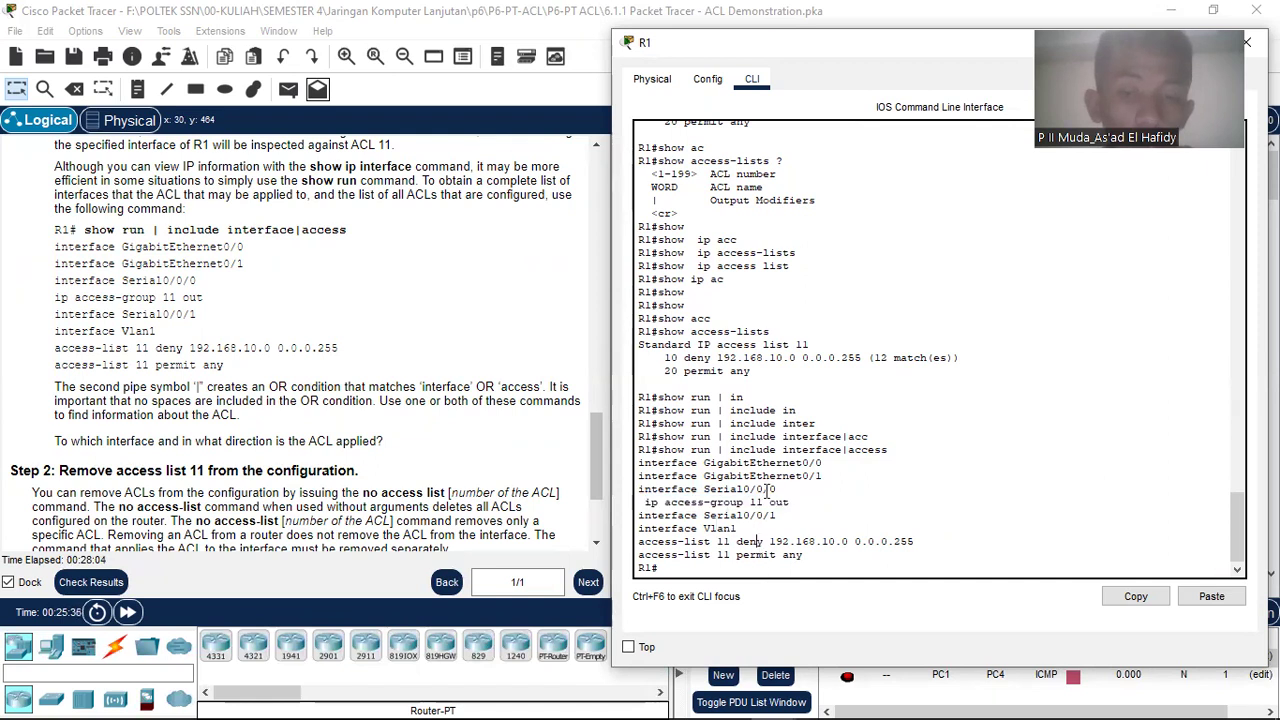
left_click_drag(784, 488, 638, 490)
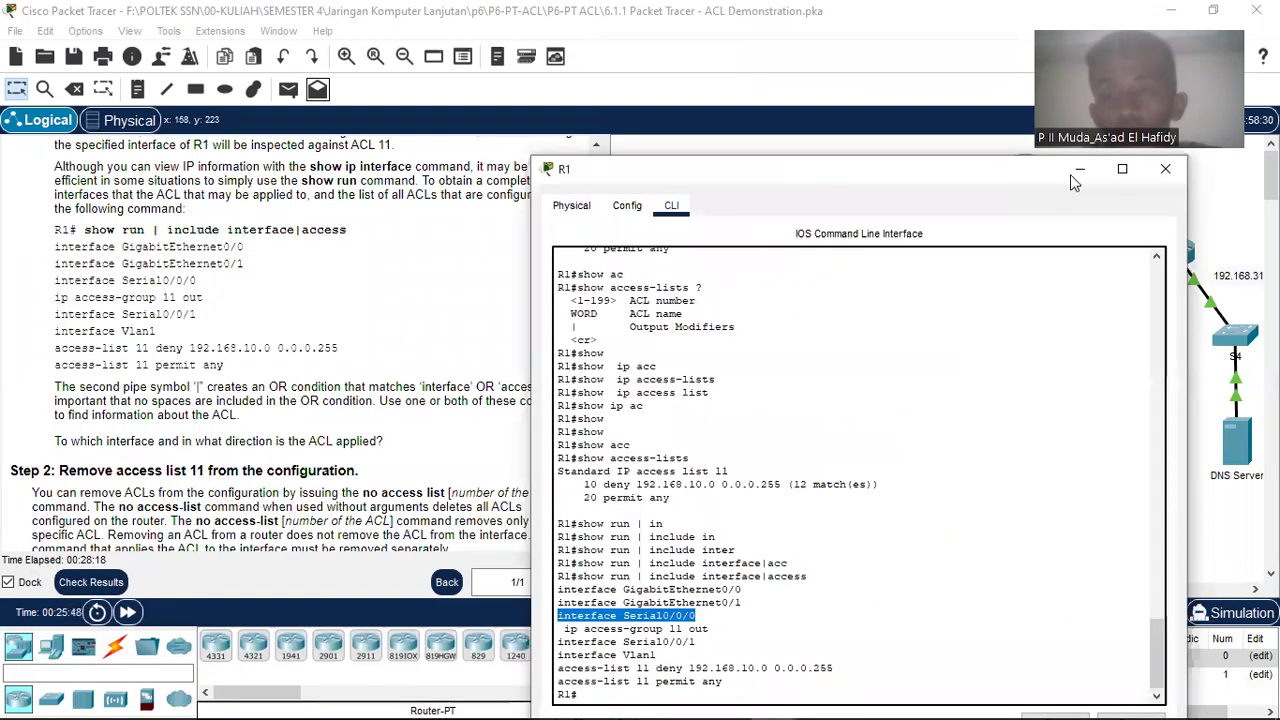
Read Step 2 on removing access list 11, and reopen R1's CLI at the prompt with the removal commands uncovered.
left_click(1082, 170)
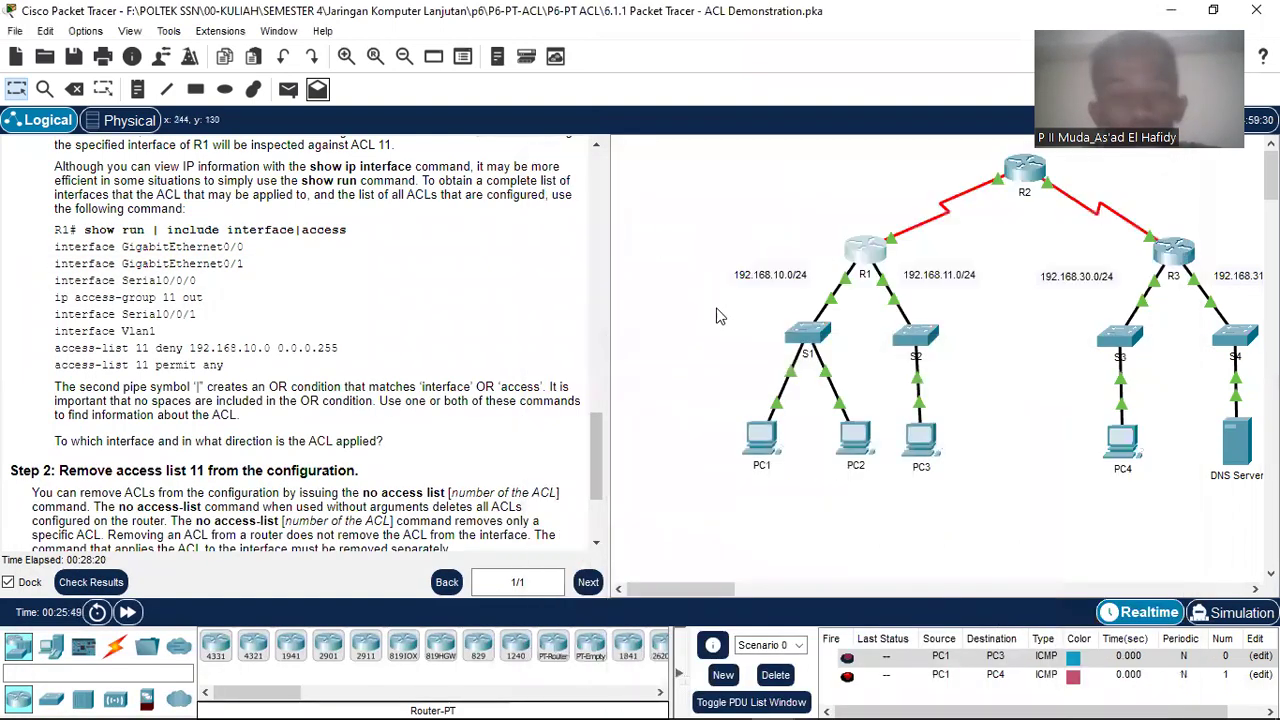
scroll(200, 380, "down", 3)
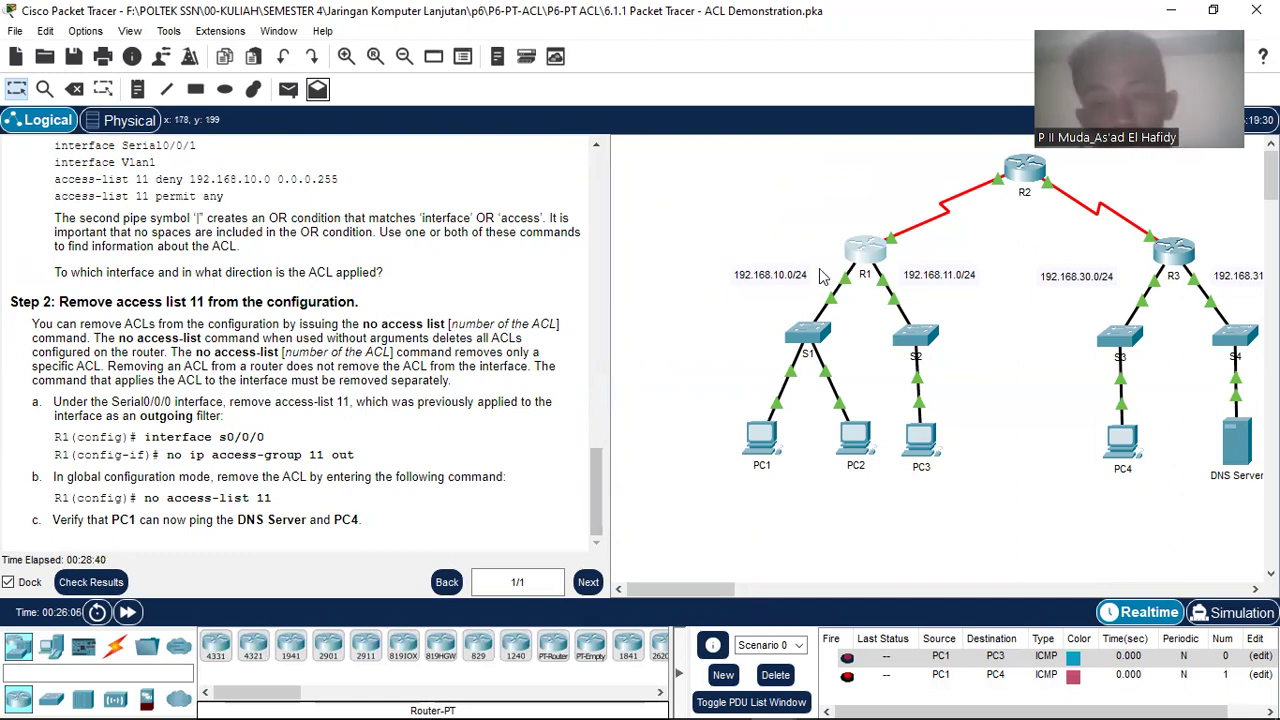
left_click(864, 256)
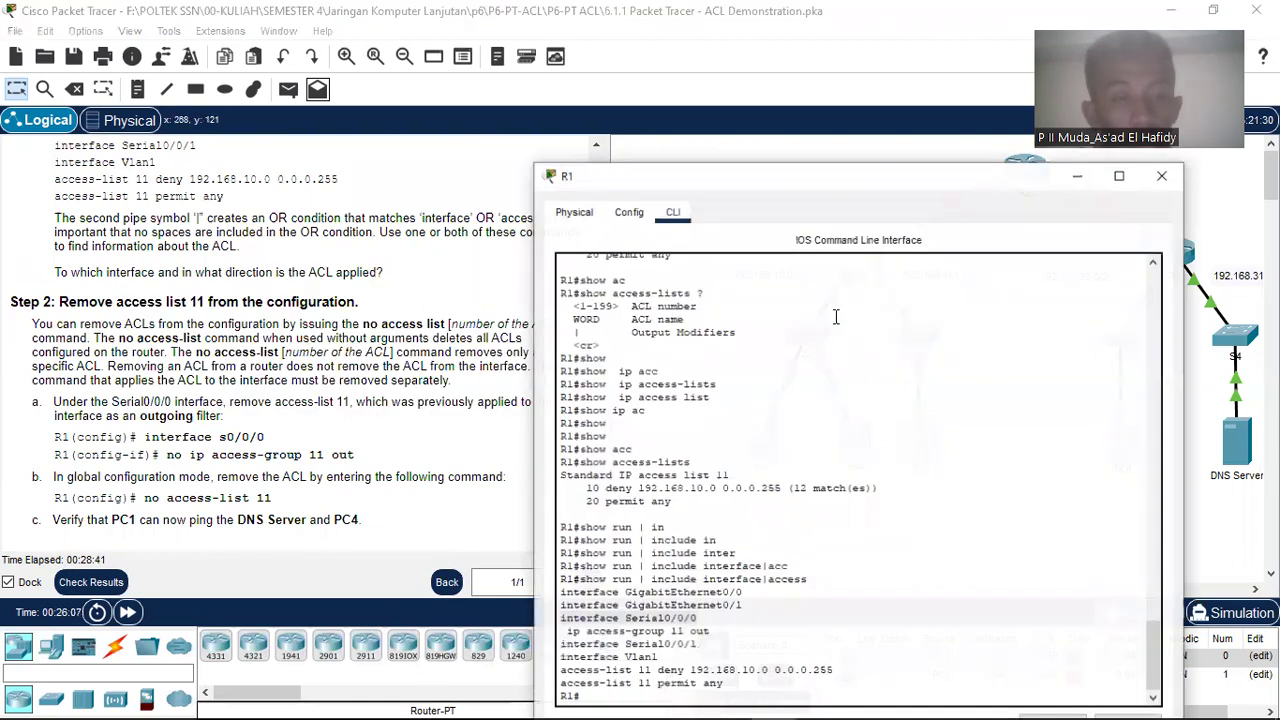
left_click_drag(752, 173, 727, 87)
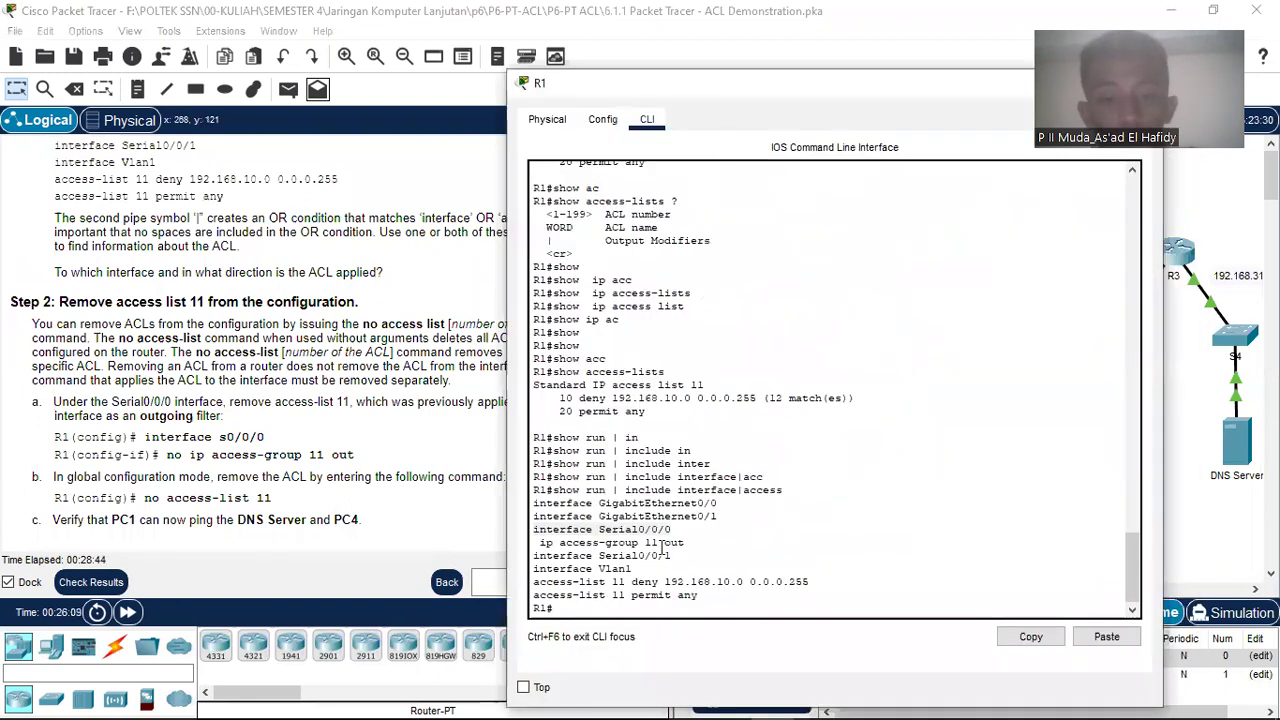
left_click_drag(669, 600, 671, 614)
left_click(671, 614)
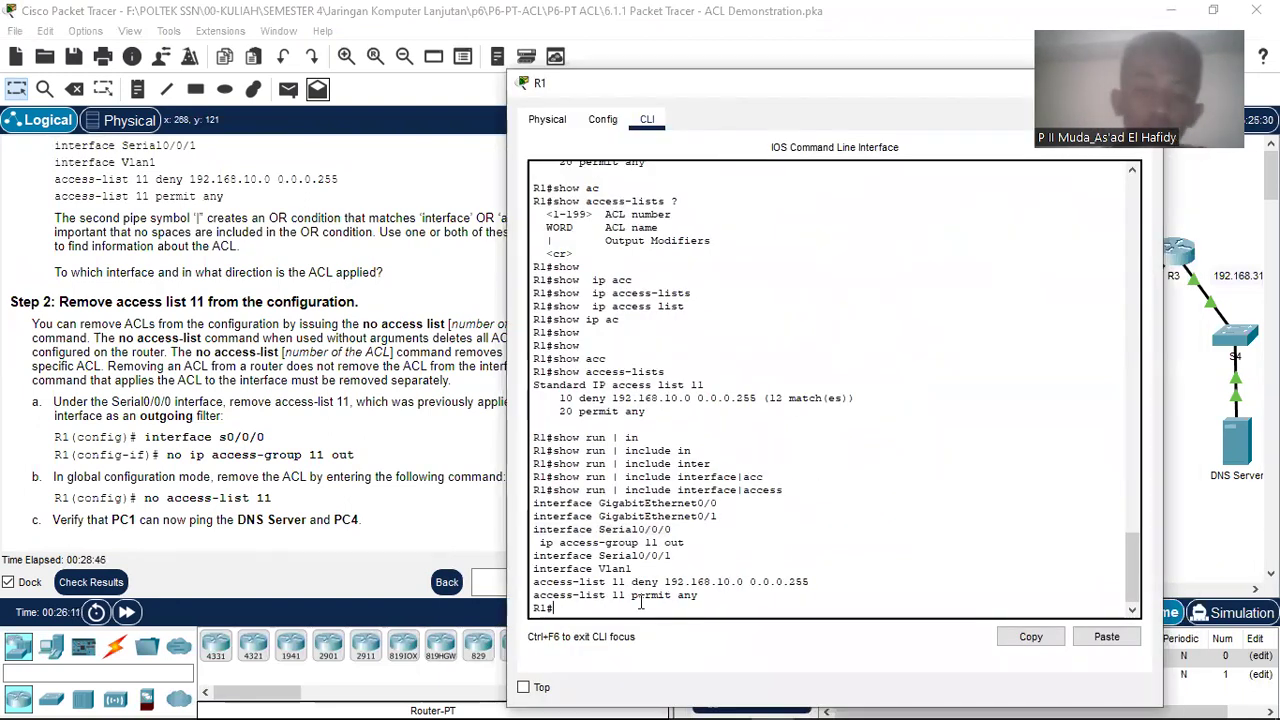
Enter global configuration mode on R1 and go to the configuration of interface s0/0/0.
key("Return")
type("conf")
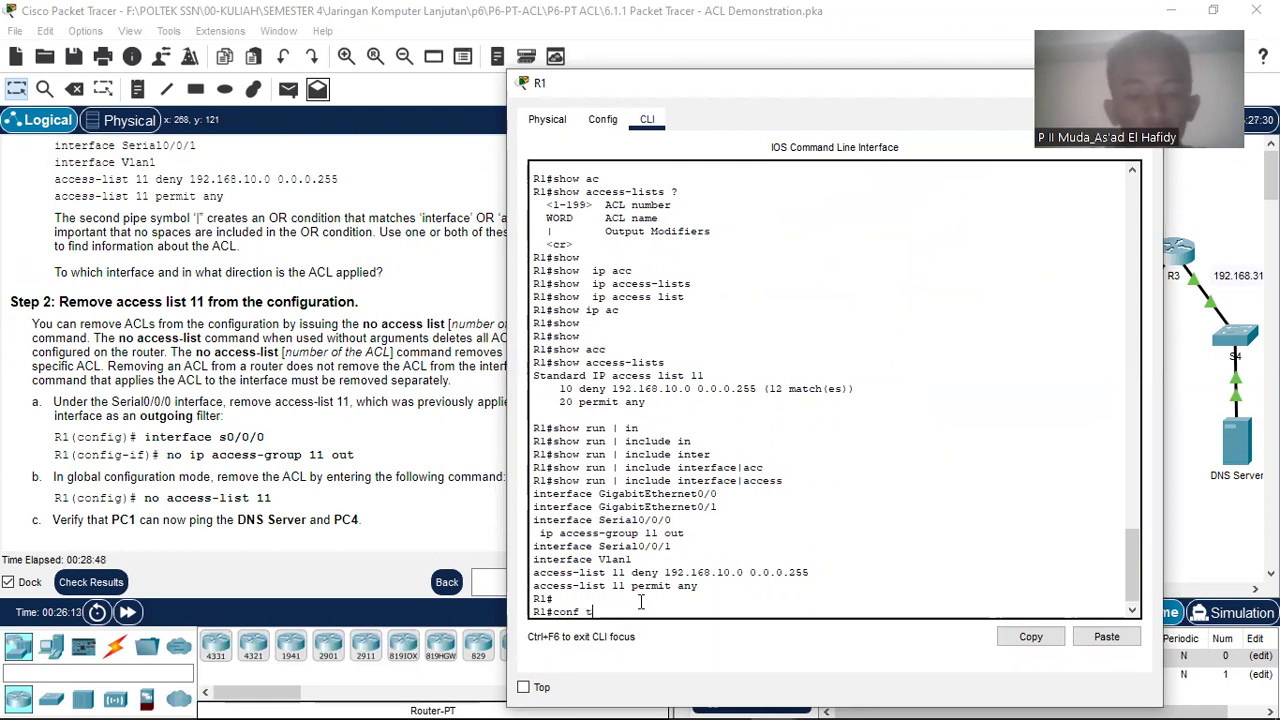
type(" t")
key("Return")
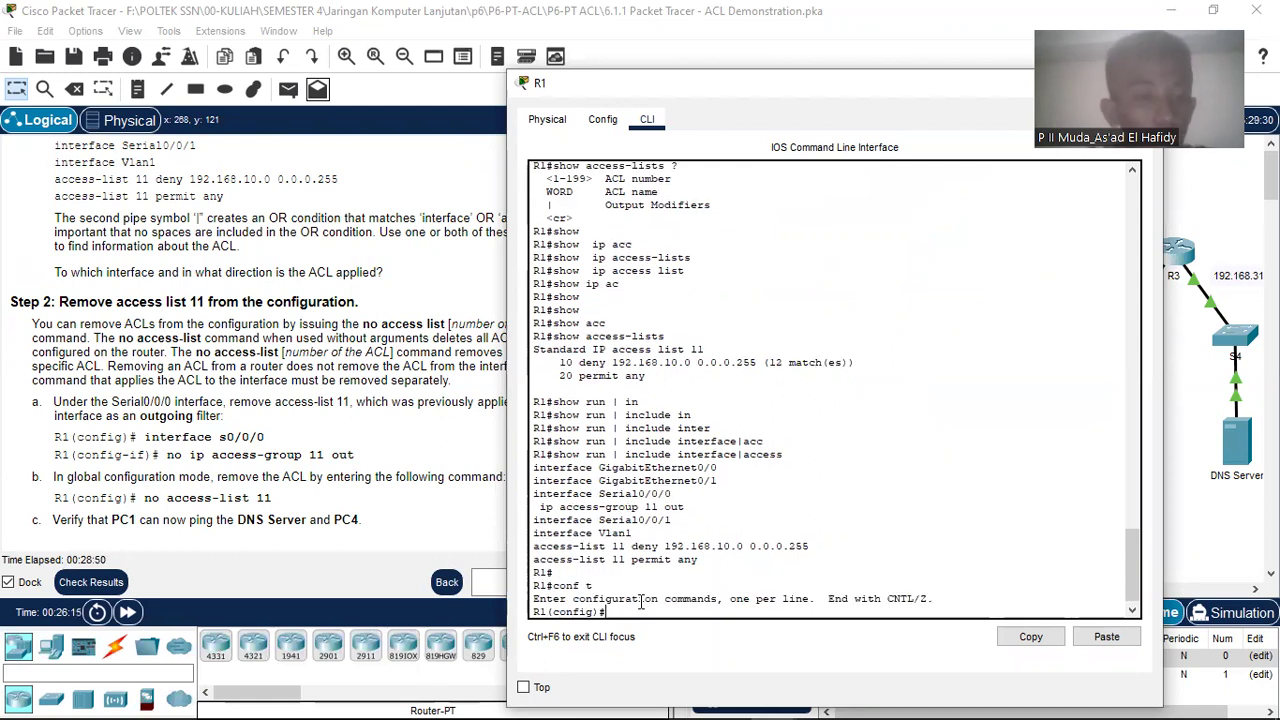
type("int")
key("Tab")
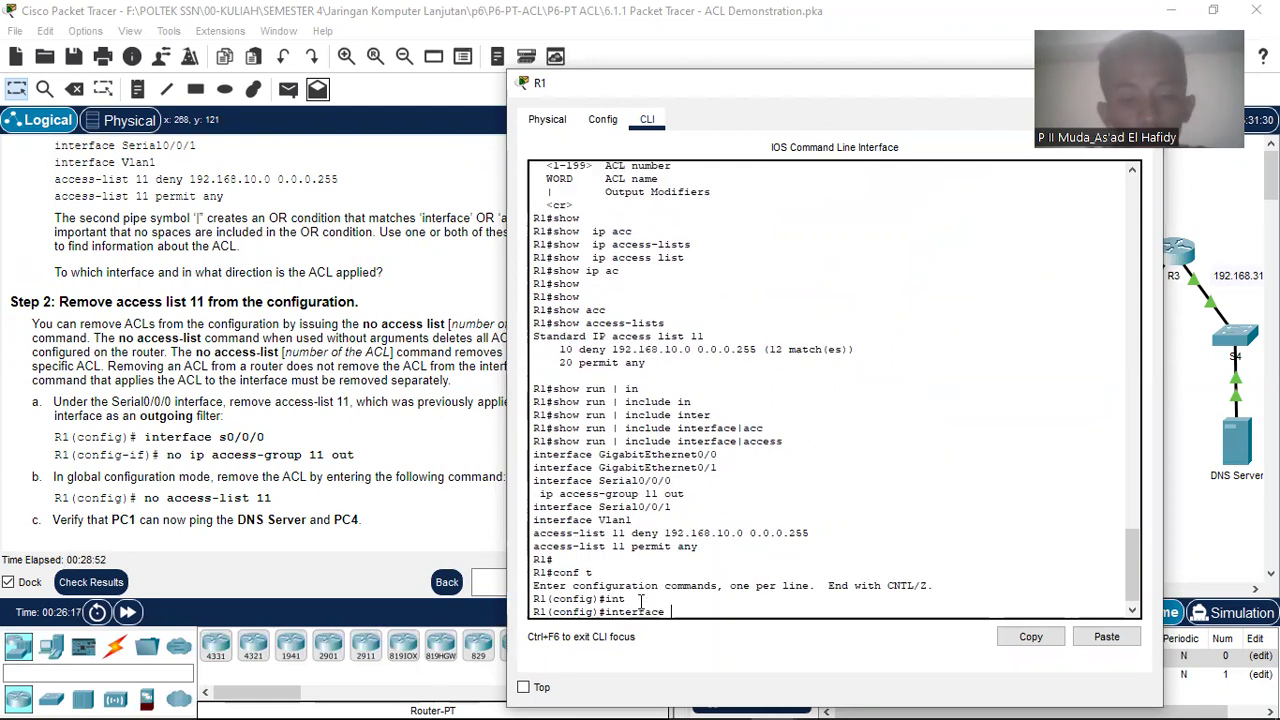
type("s0/0/0")
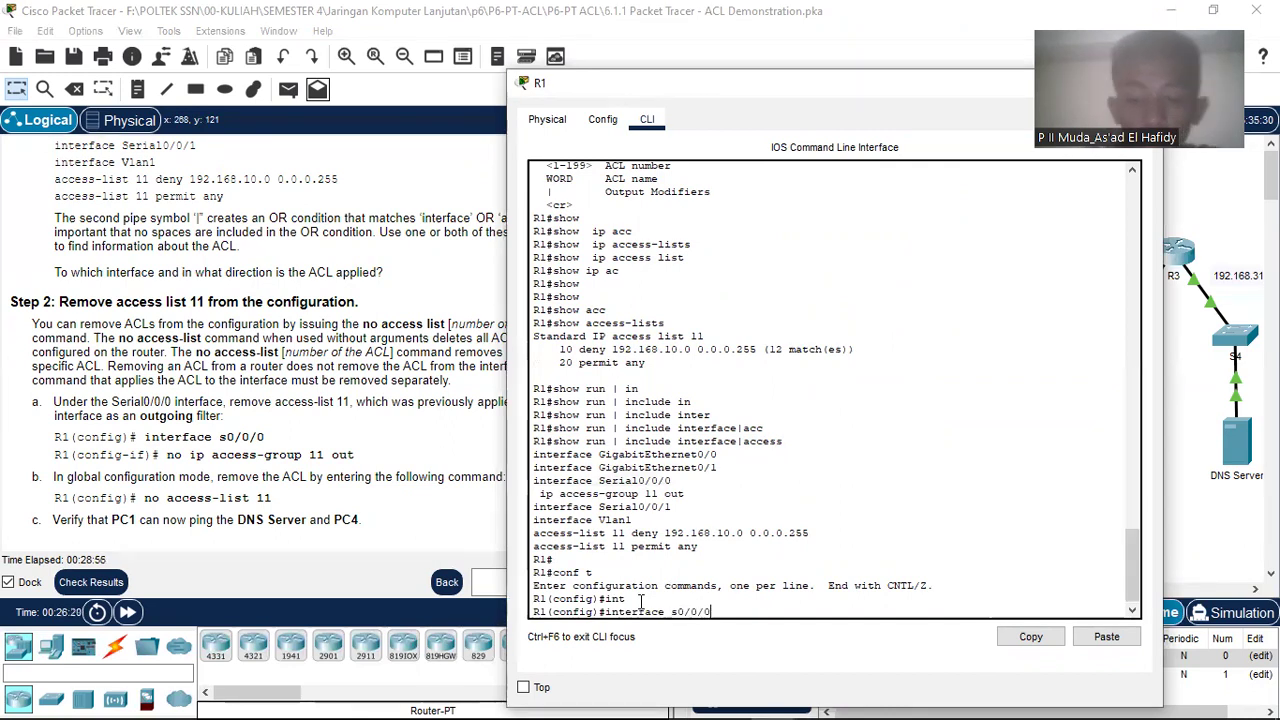
key("Return")
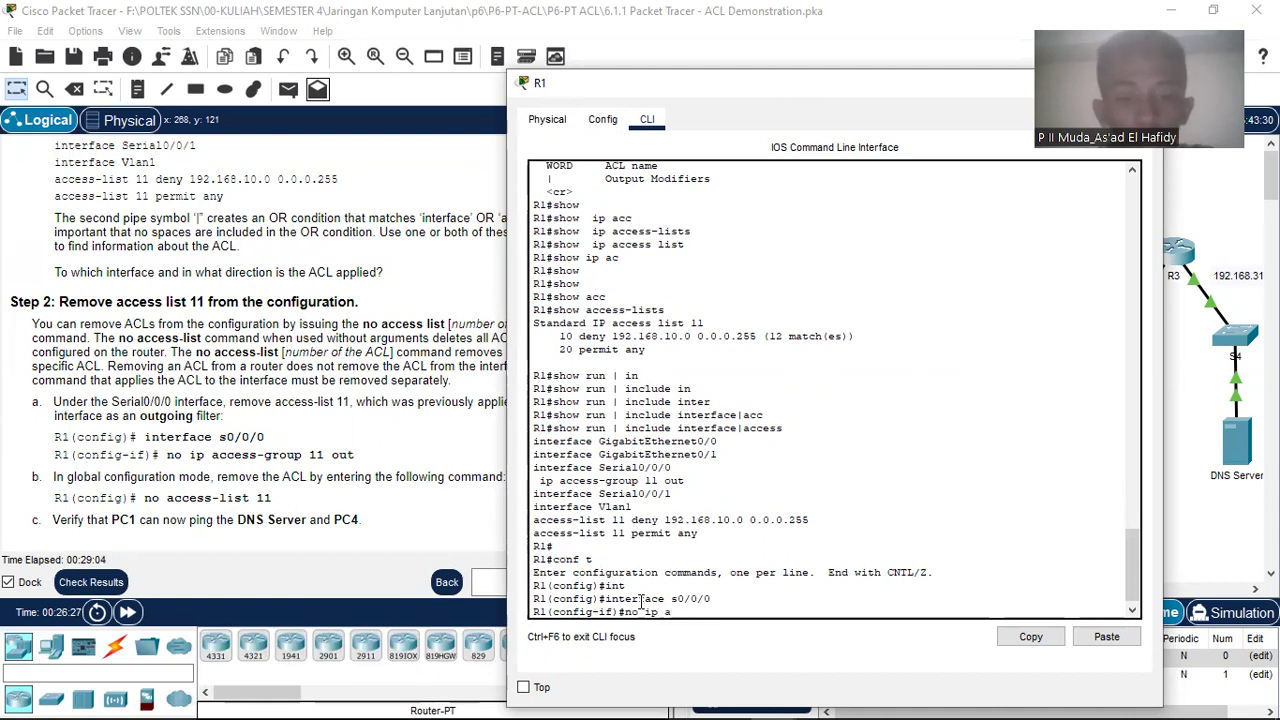
Remove the outbound filter from Serial0/0/0 with no ip access-group 11 out, and exit to global configuration mode.
type("C")
key("Tab")
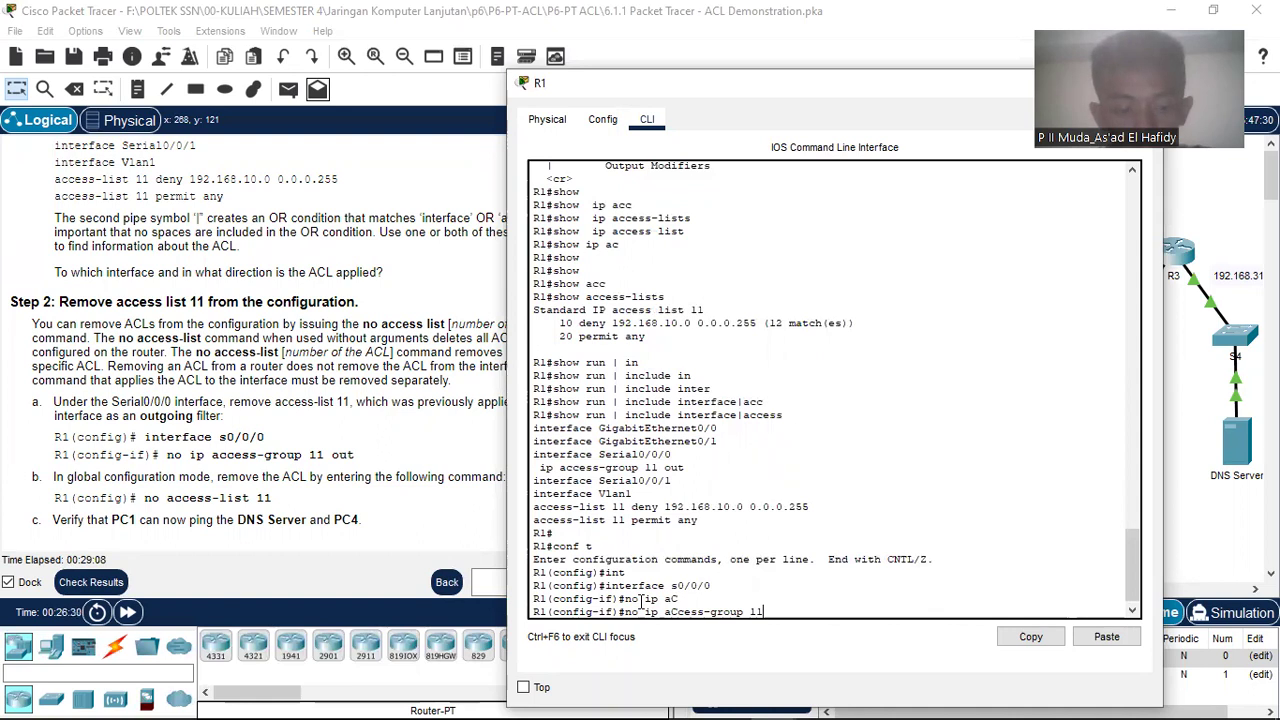
type("11 OU")
key("Tab")
type("t")
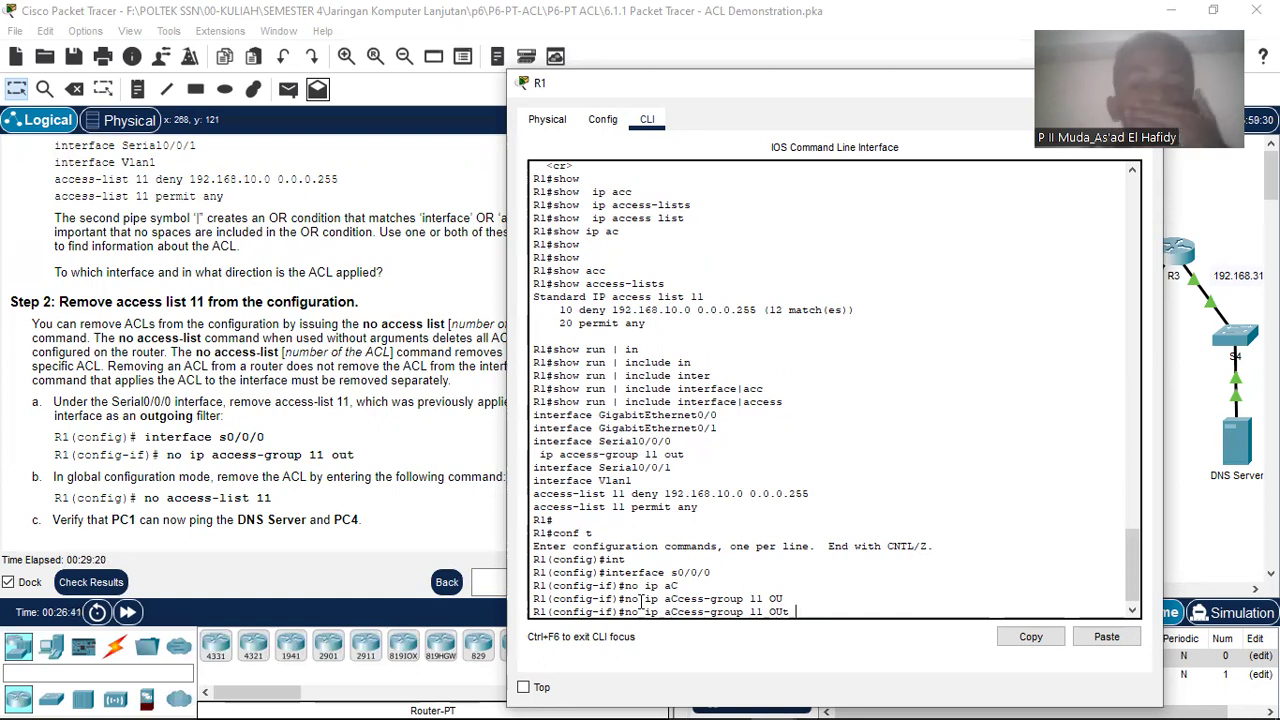
key("Return")
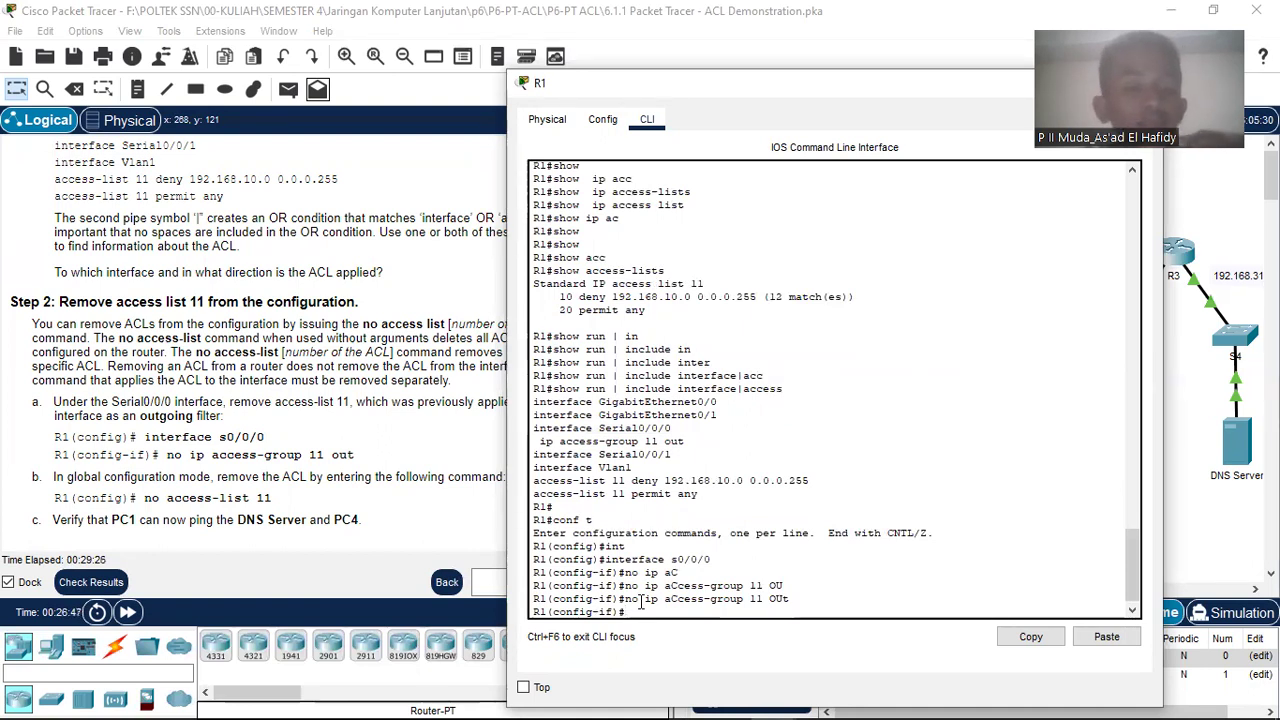
type("EXIT")
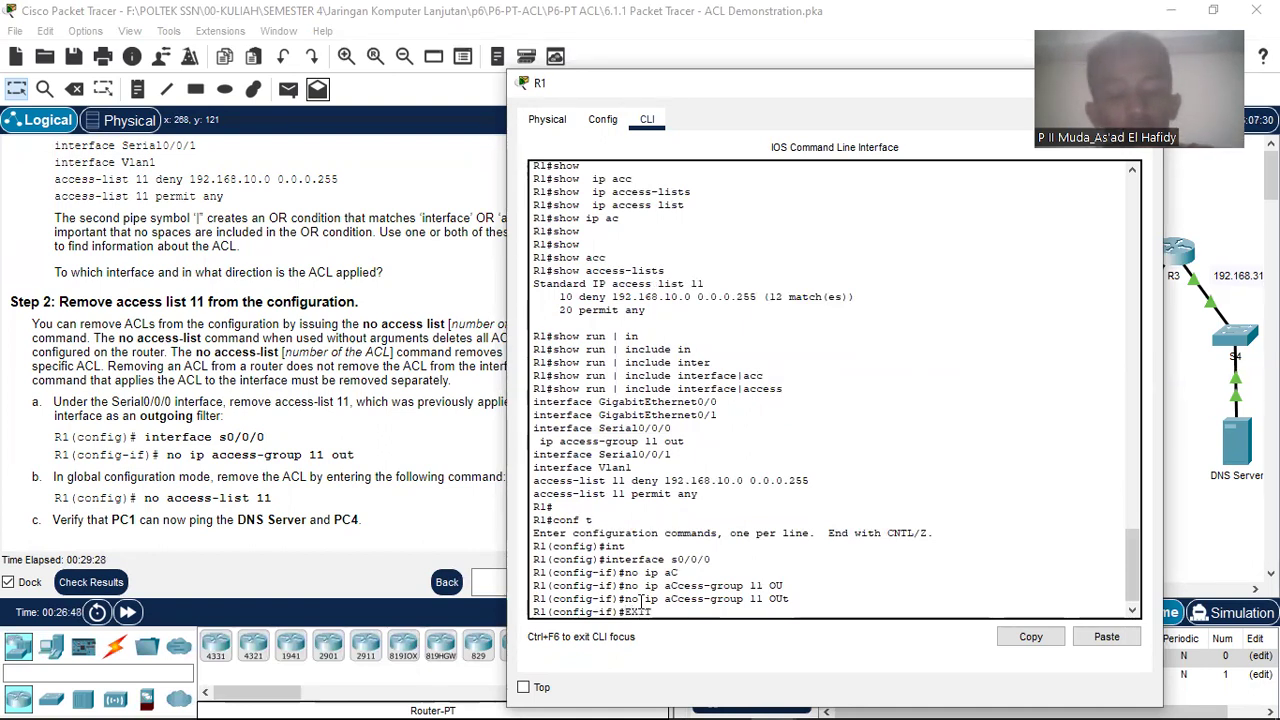
key("Return")
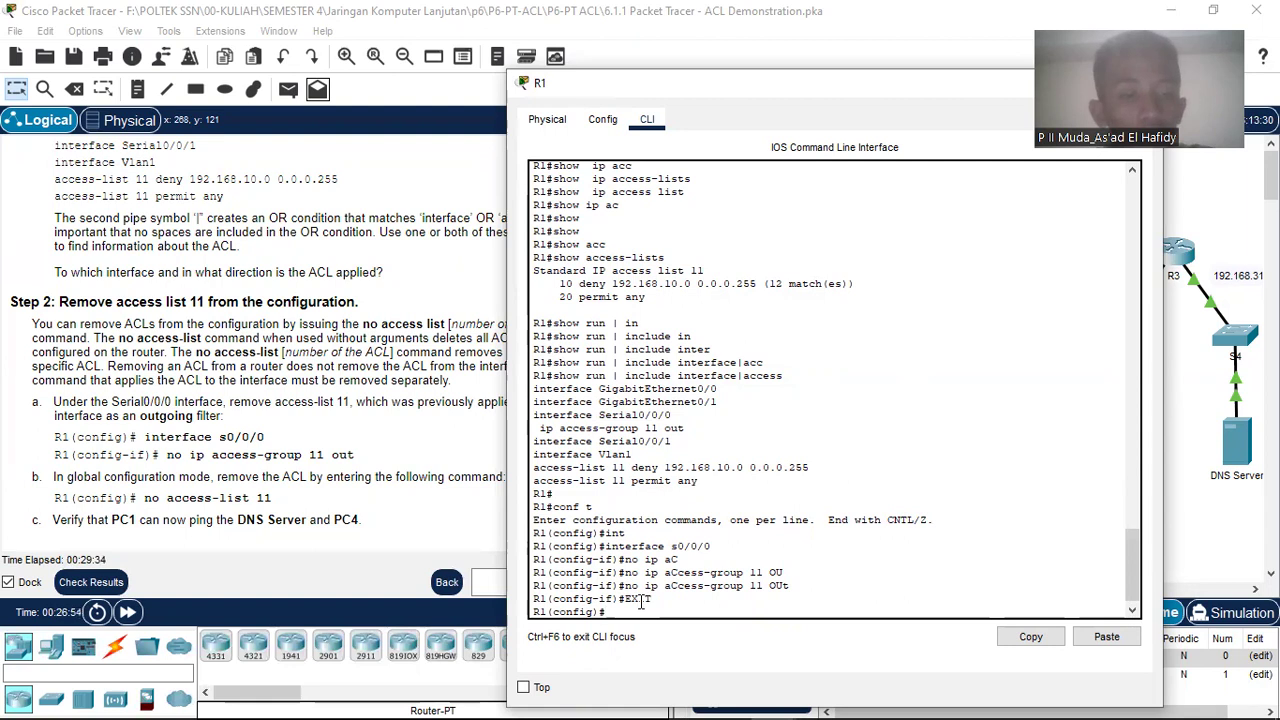
Delete access list 11 from R1's global configuration with no access-list 11.
type("NO")
key("BackSpace")
key("BackSpace")
key("BackSpace")
key("BackSpace")
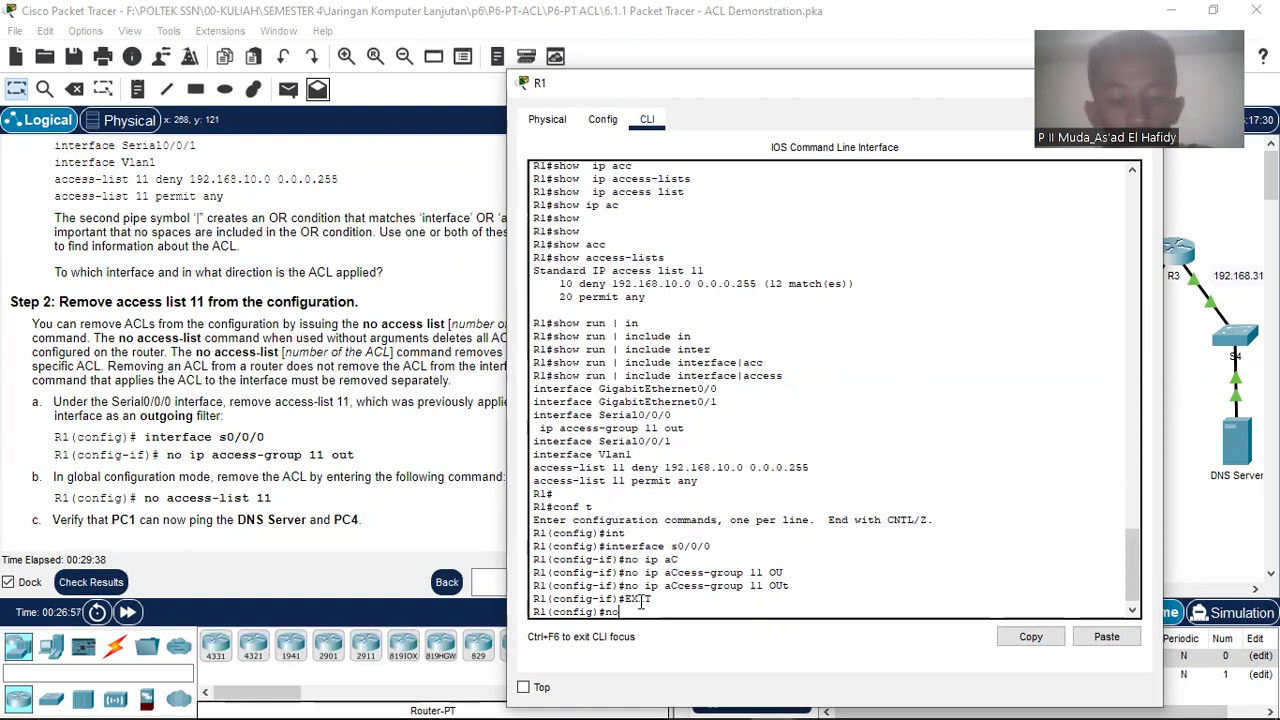
type("no acc")
key("Tab")
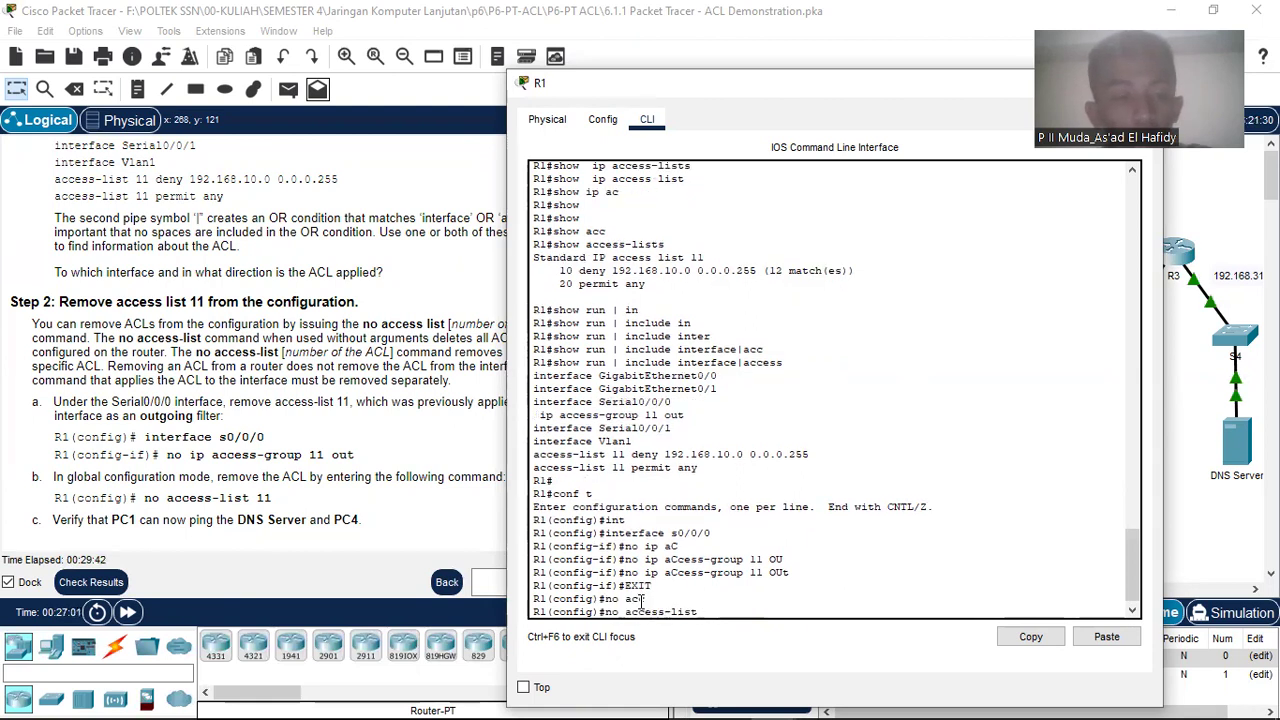
key("BackSpace")
key("BackSpace")
key("BackSpace")
key("BackSpace")
key("BackSpace")
key("BackSpace")
key("BackSpace")
key("BackSpace")
key("BackSpace")
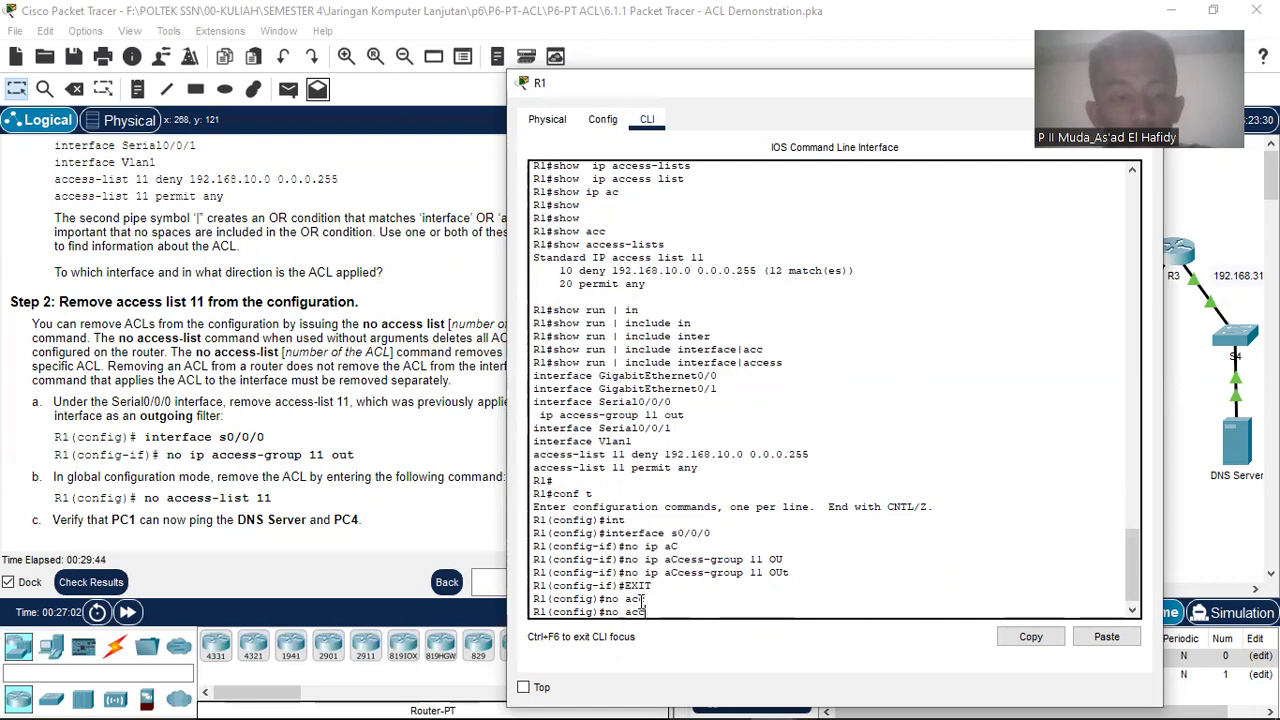
key("BackSpace")
type("acc")
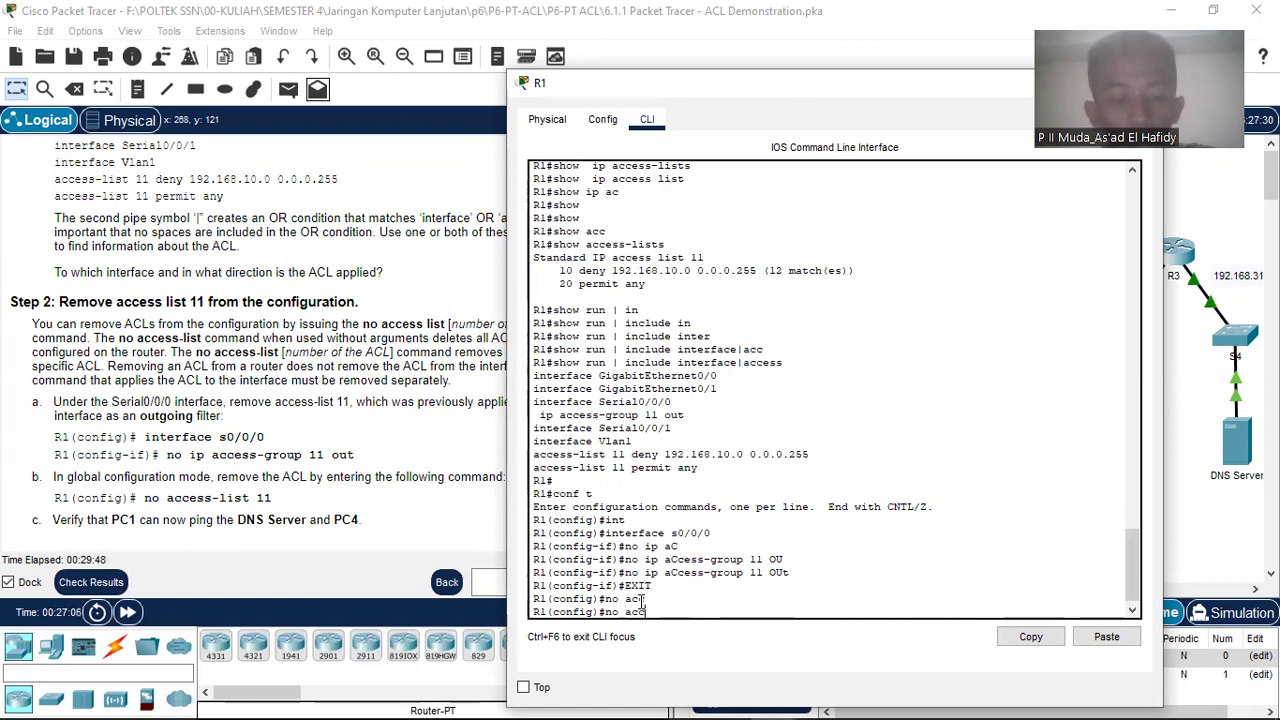
key("Tab")
type("11")
key("Return")
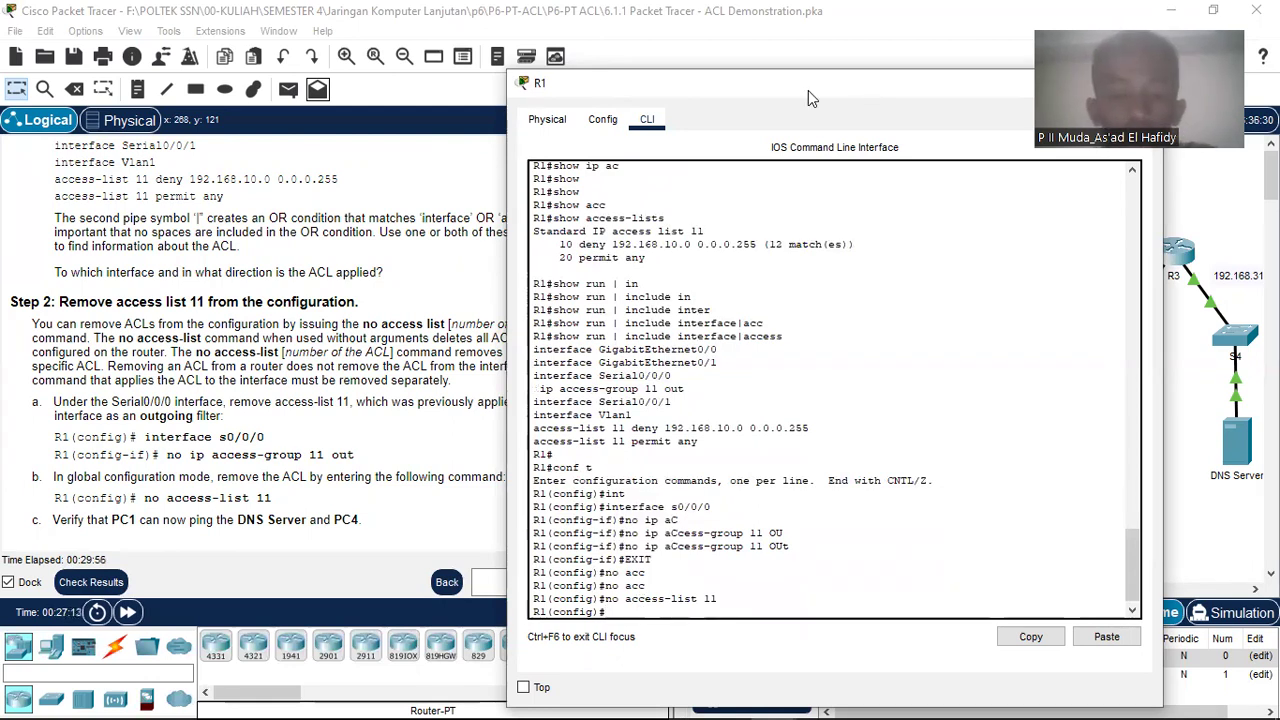
Close R1 and ping the DNS Server at 192.168.31.12 from PC1's command prompt, consulting the addressing table for its address.
left_click_drag(808, 90, 728, 165)
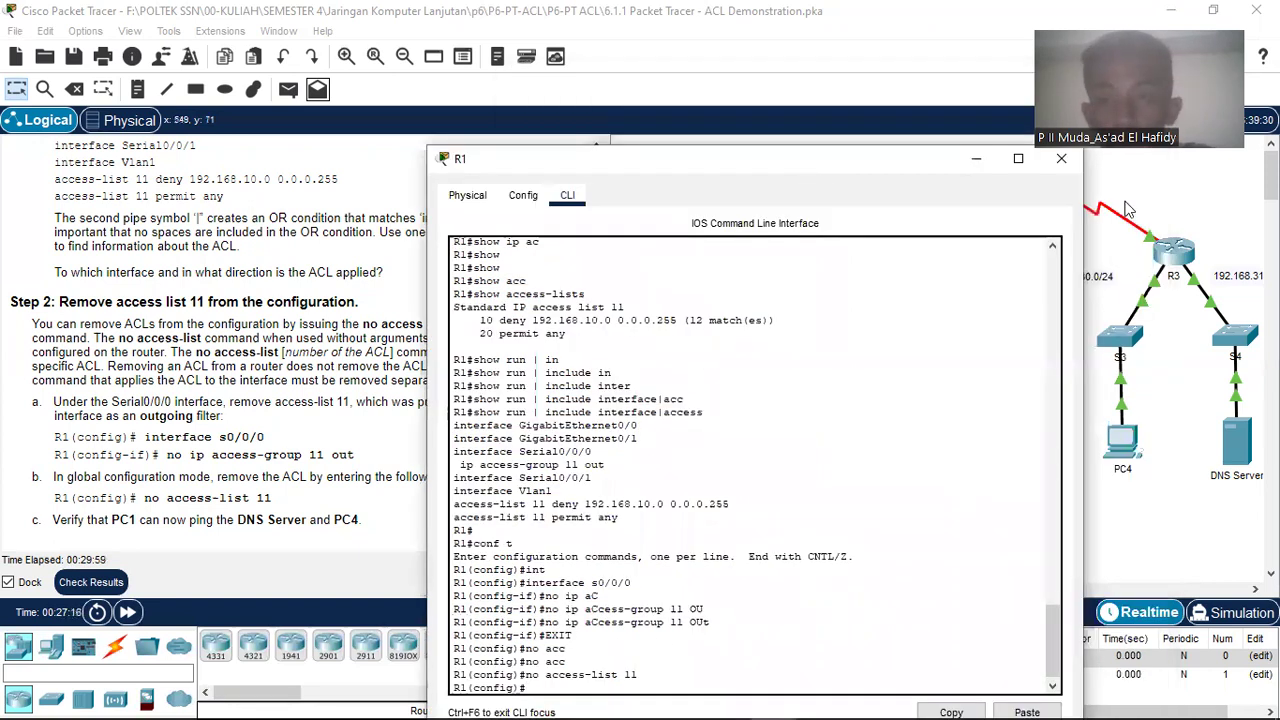
left_click(1061, 158)
left_click(759, 440)
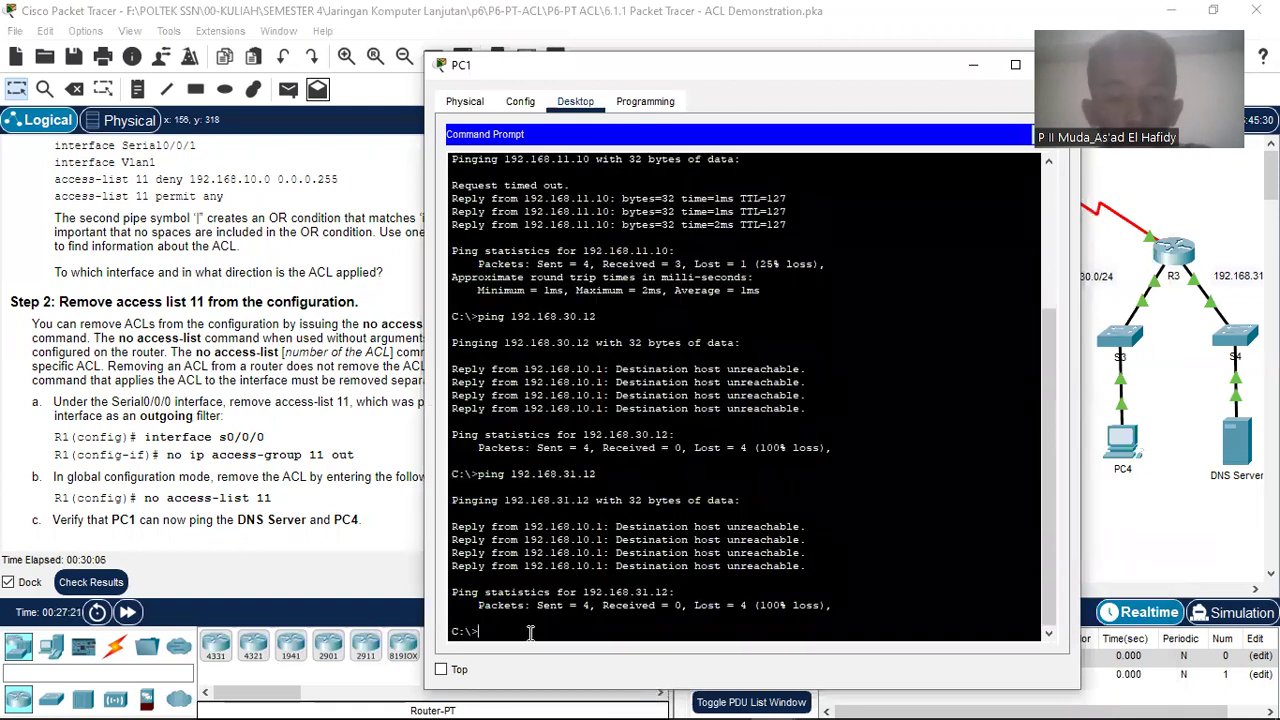
type("ping")
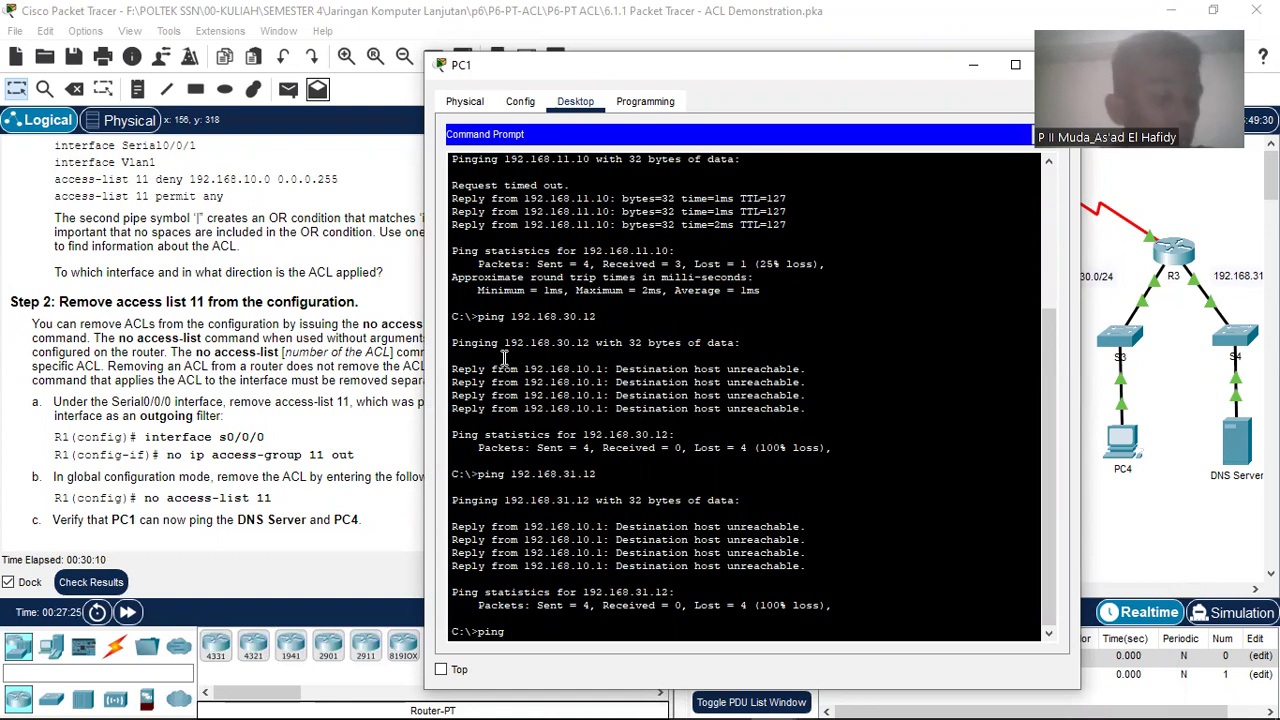
scroll(205, 264, "up", 15)
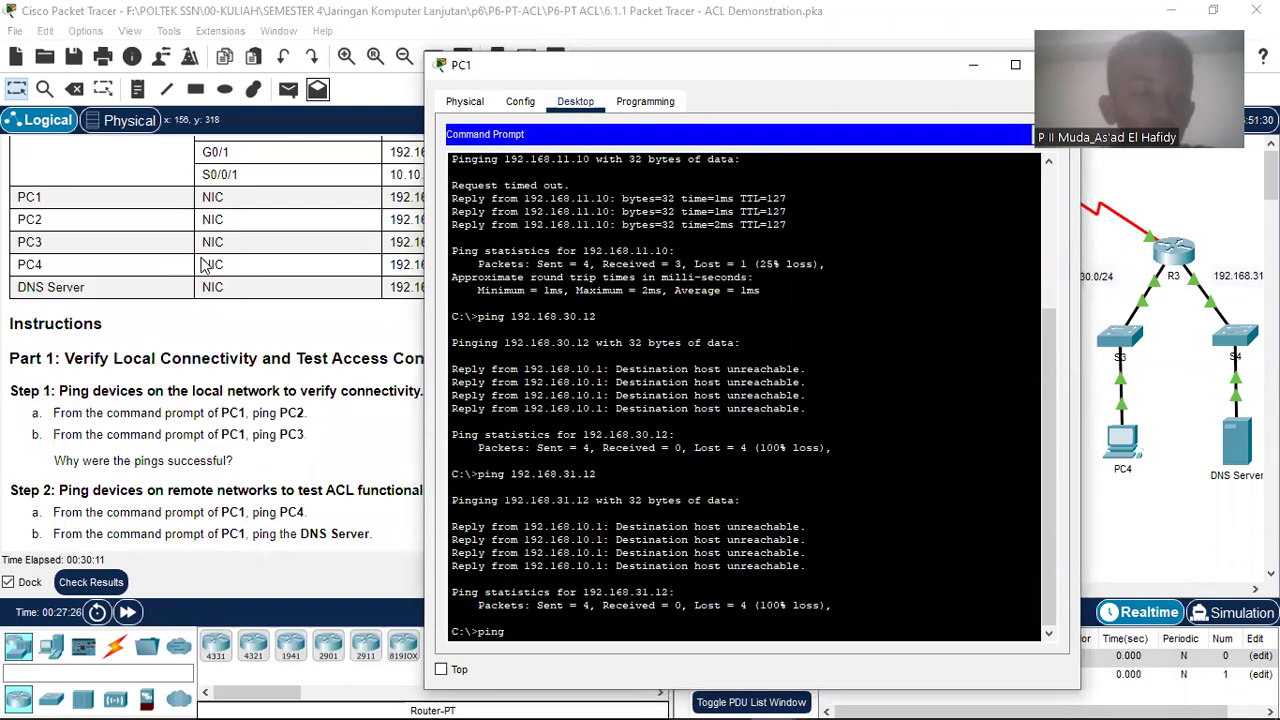
left_click_drag(549, 64, 662, 49)
type("192.168.")
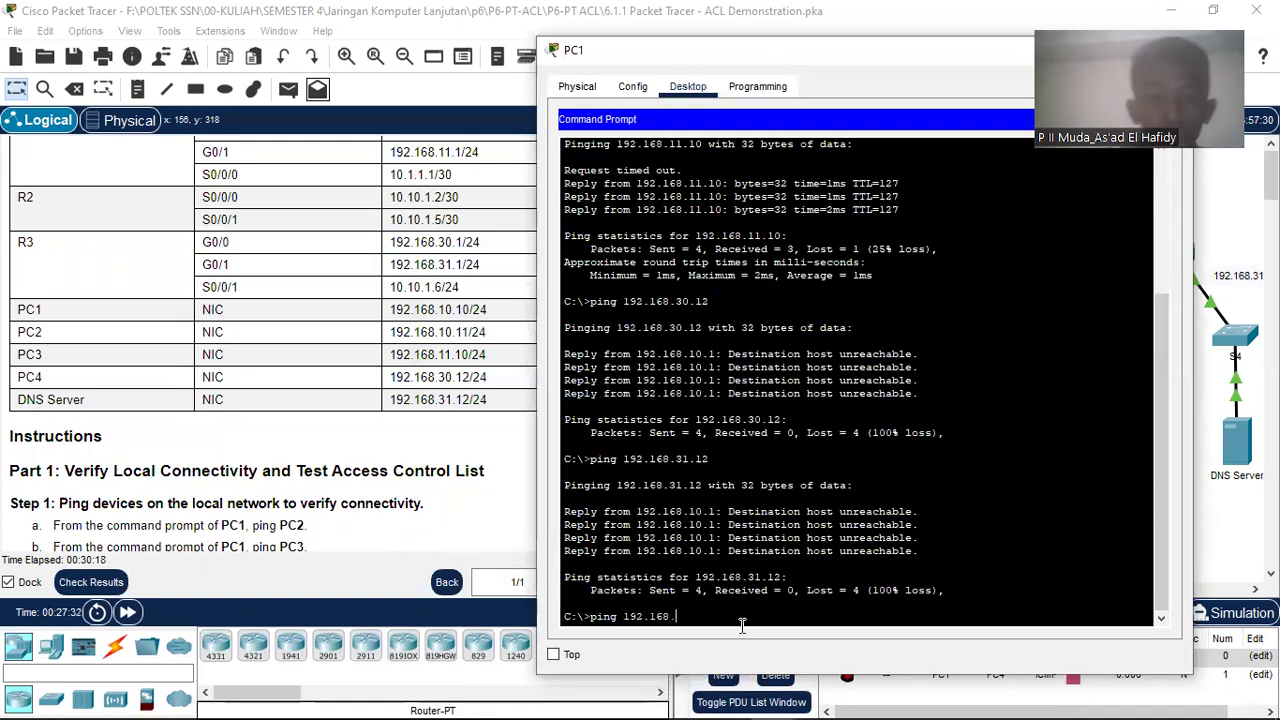
type("31.1")
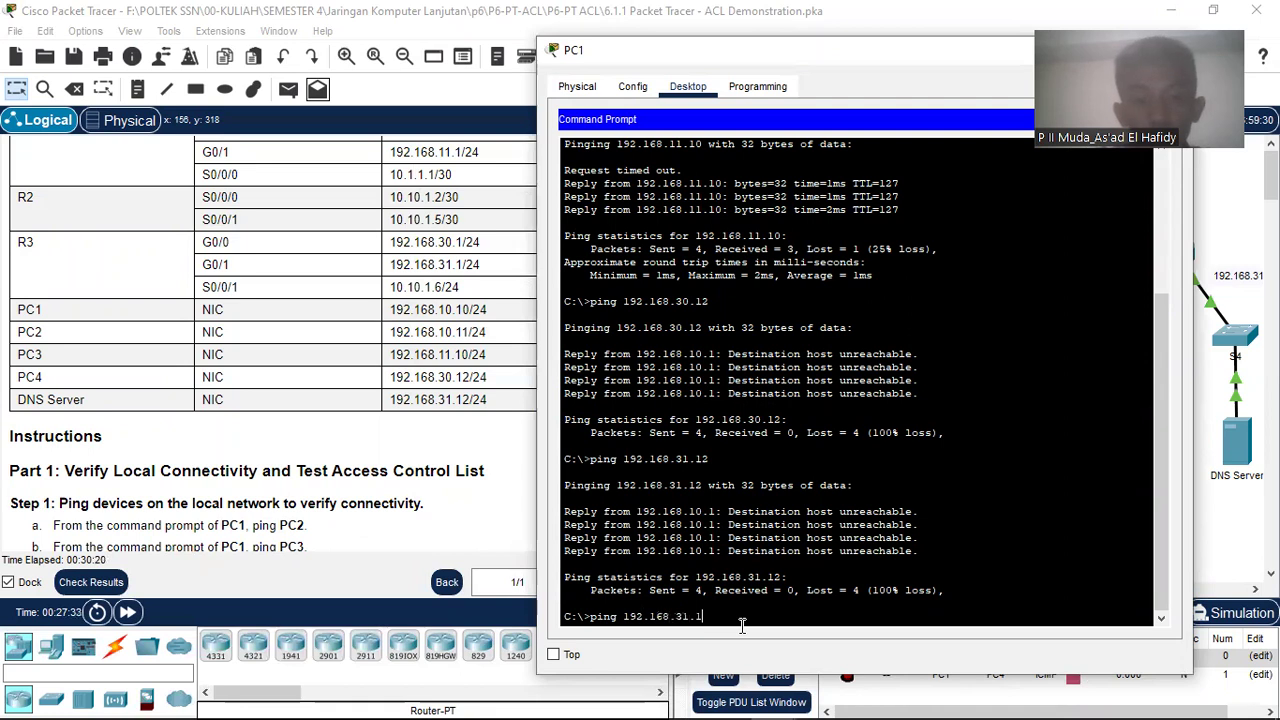
type("2")
key("Return")
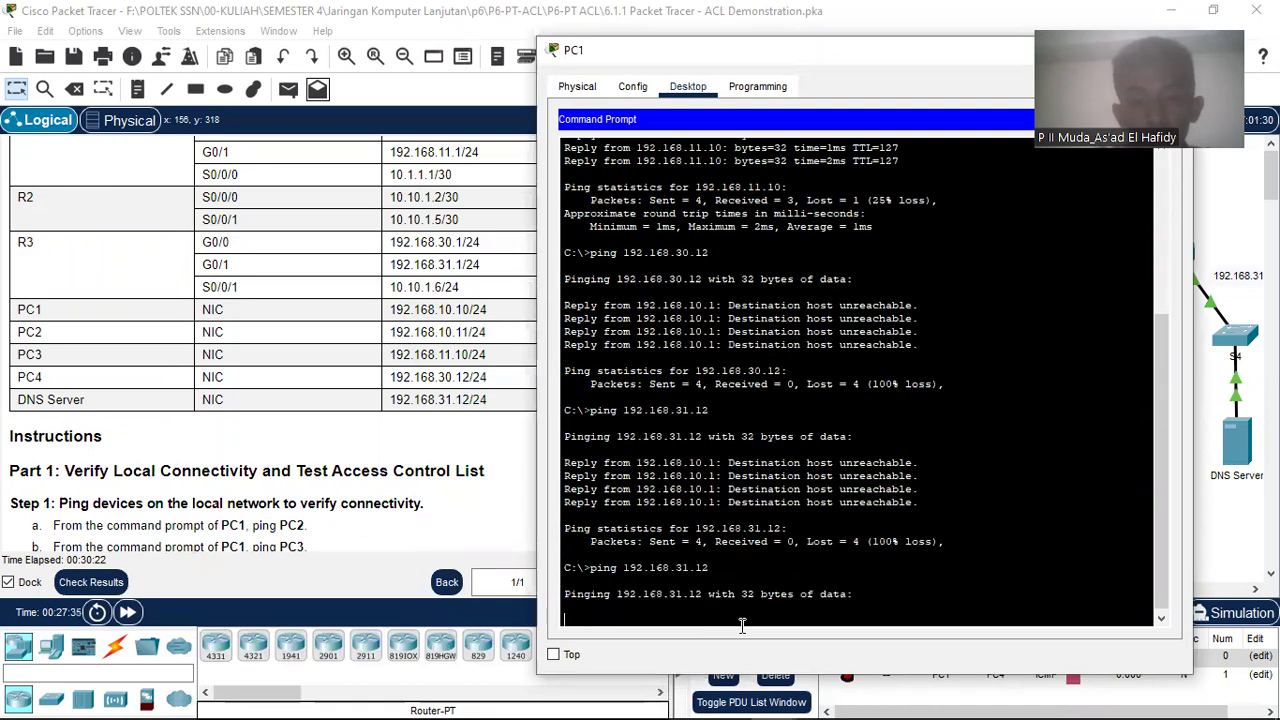
Examine the DNS Server ping replies in PC1's command prompt, and minimize the PC1 window to uncover the topology.
mouse_move(925, 712)
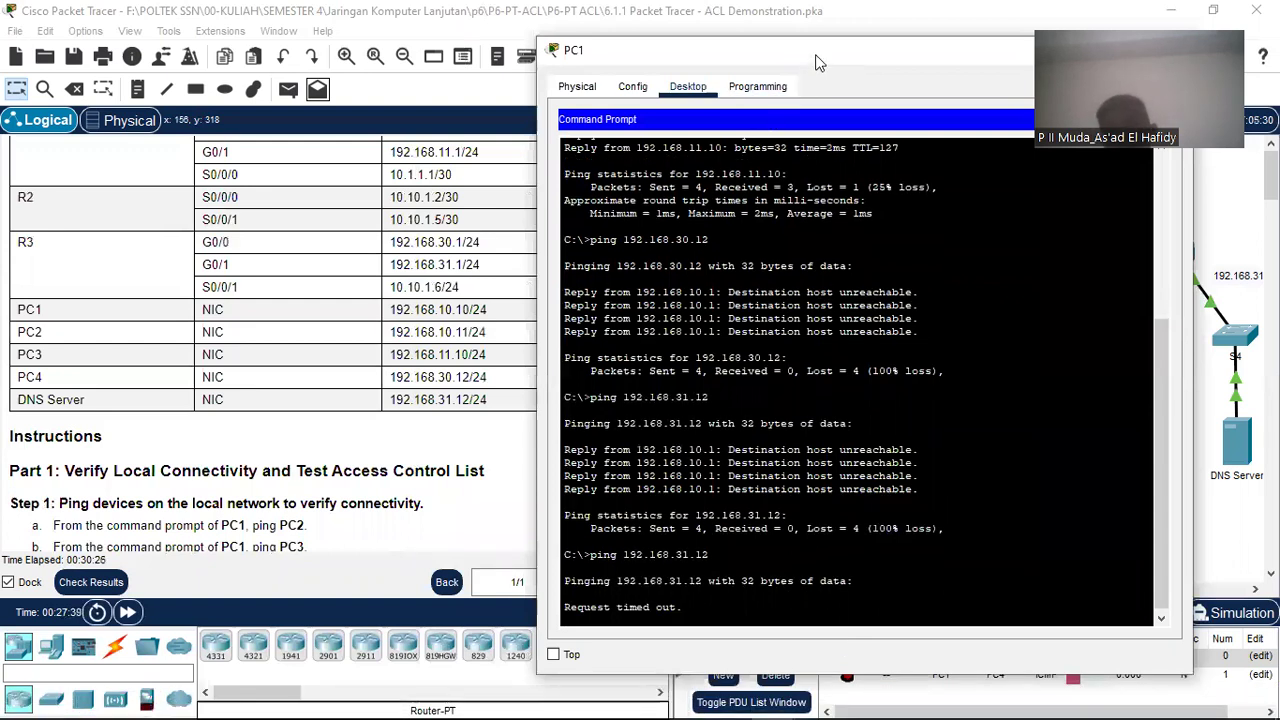
left_click_drag(810, 51, 787, 39)
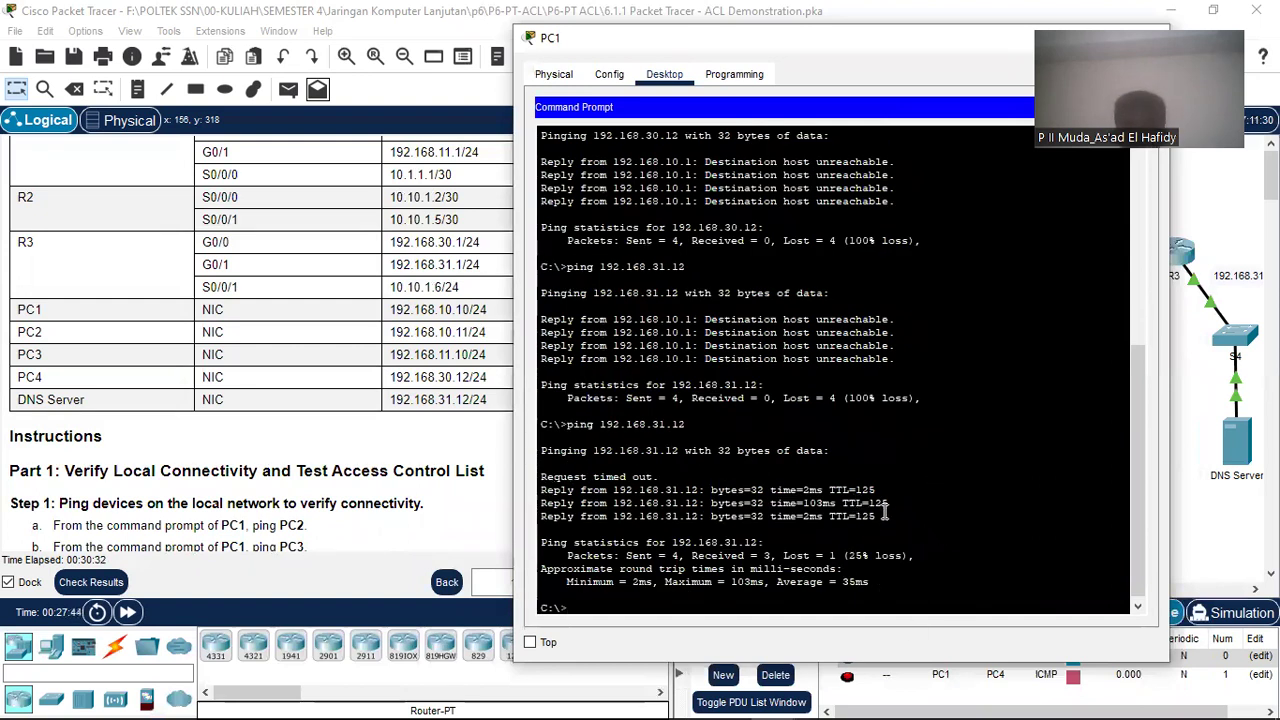
left_click_drag(787, 47, 558, 69)
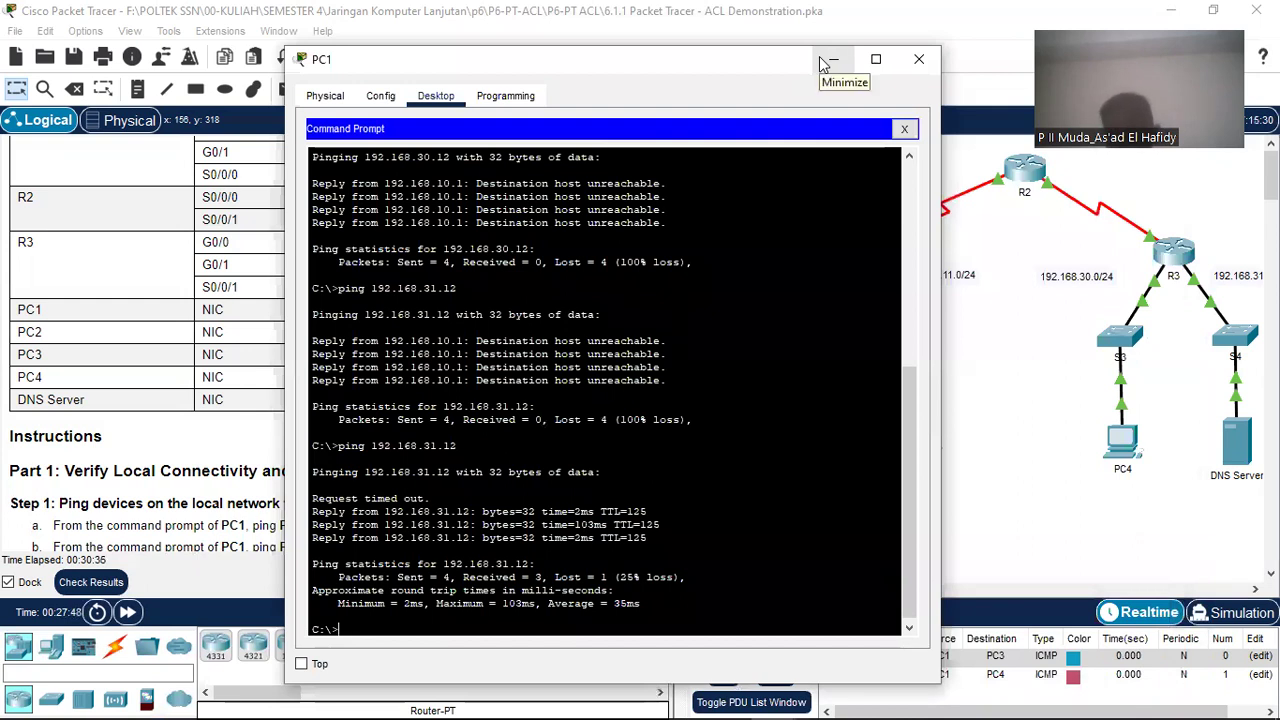
left_click(831, 60)
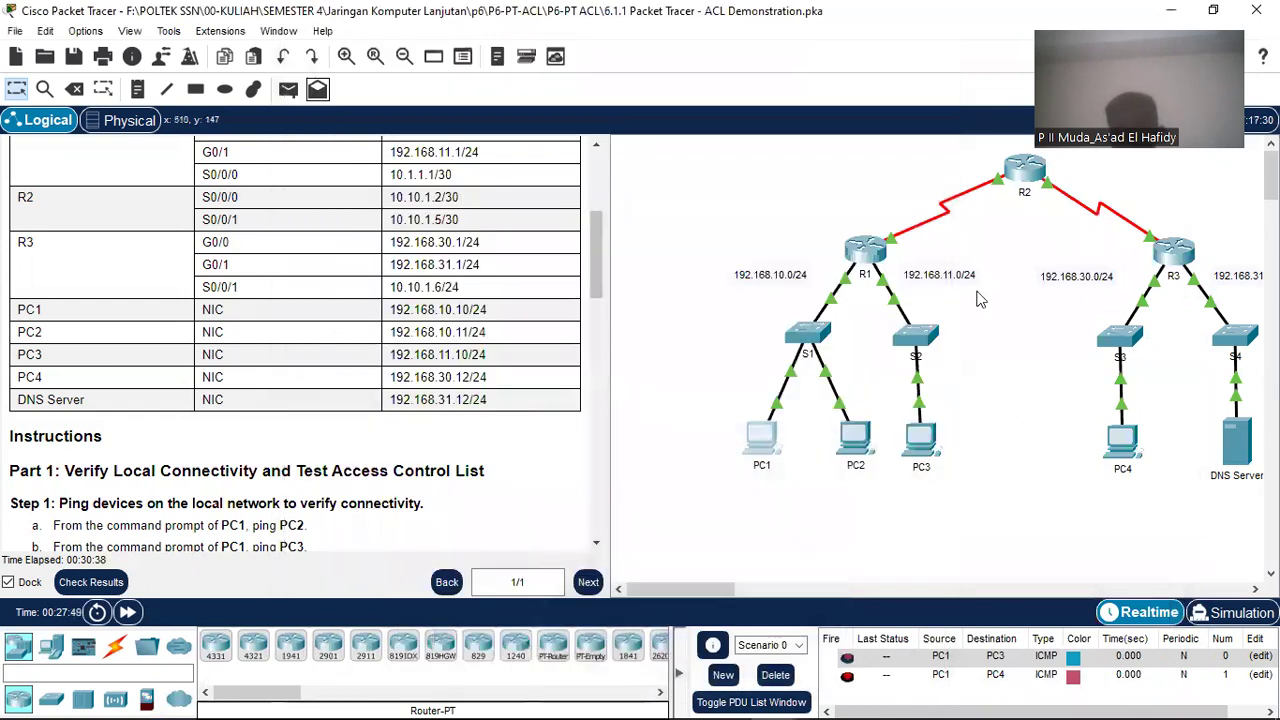